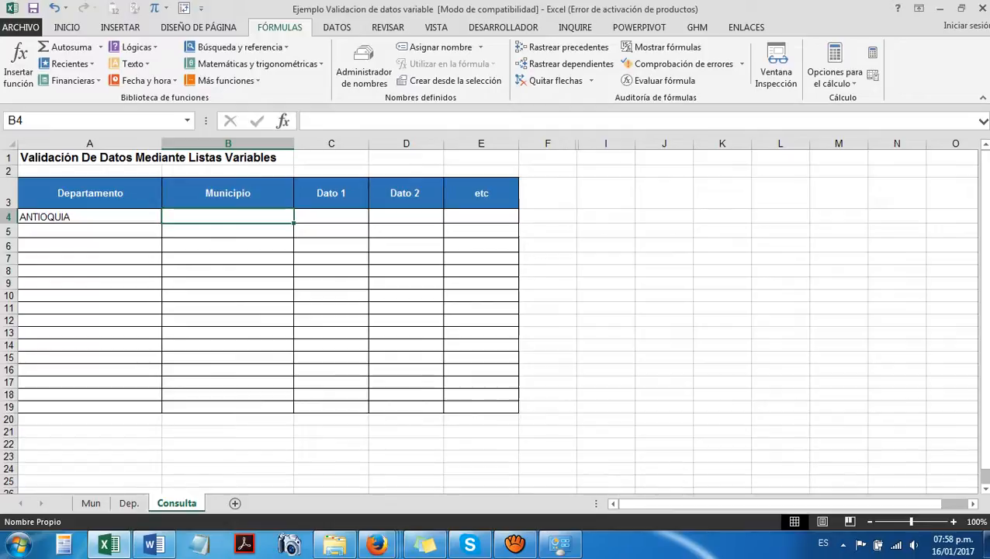
Examine the Departamento and Municipio columns of the table on the Consulta sheet.
click(227, 230)
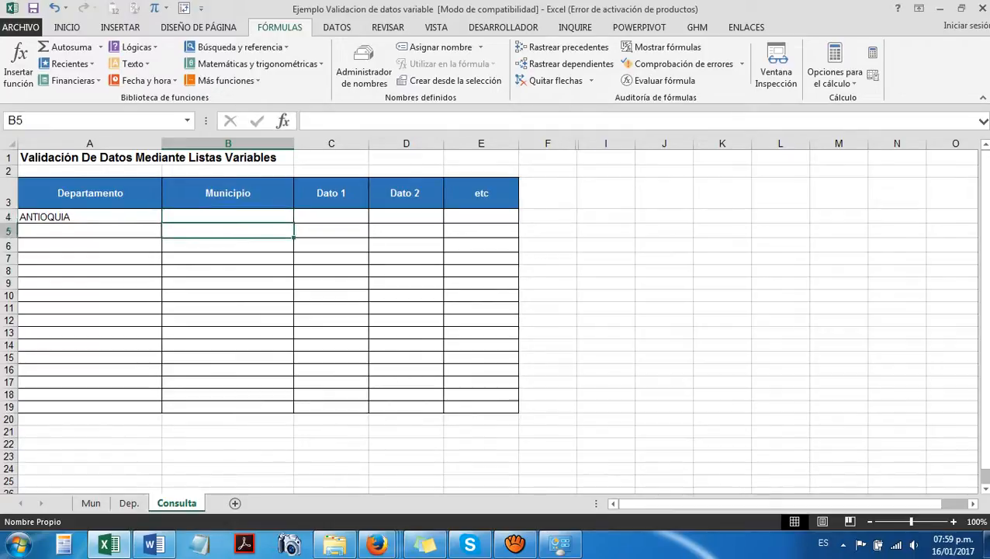
click(90, 217)
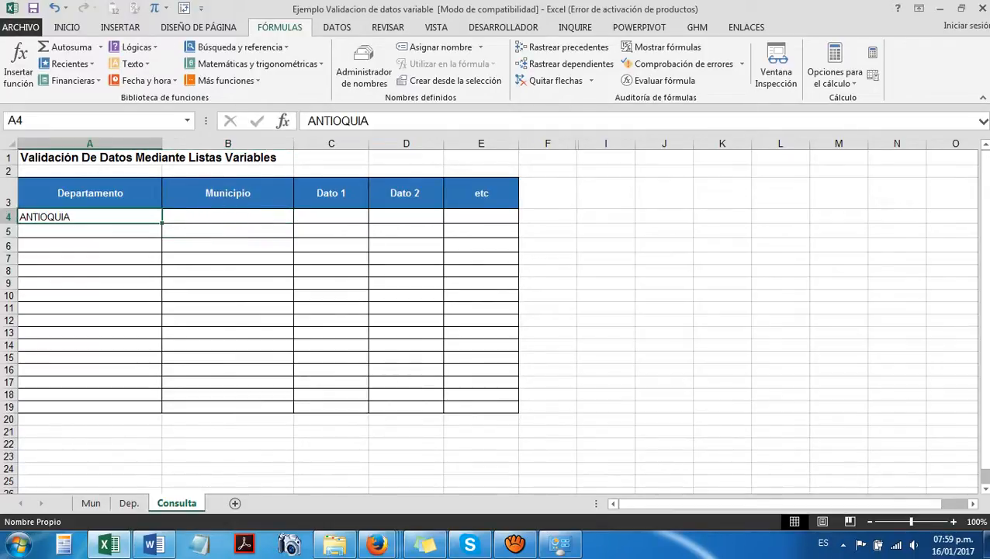
drag(89, 216, 89, 284)
click(90, 143)
drag(90, 216, 89, 394)
click(90, 217)
click(227, 217)
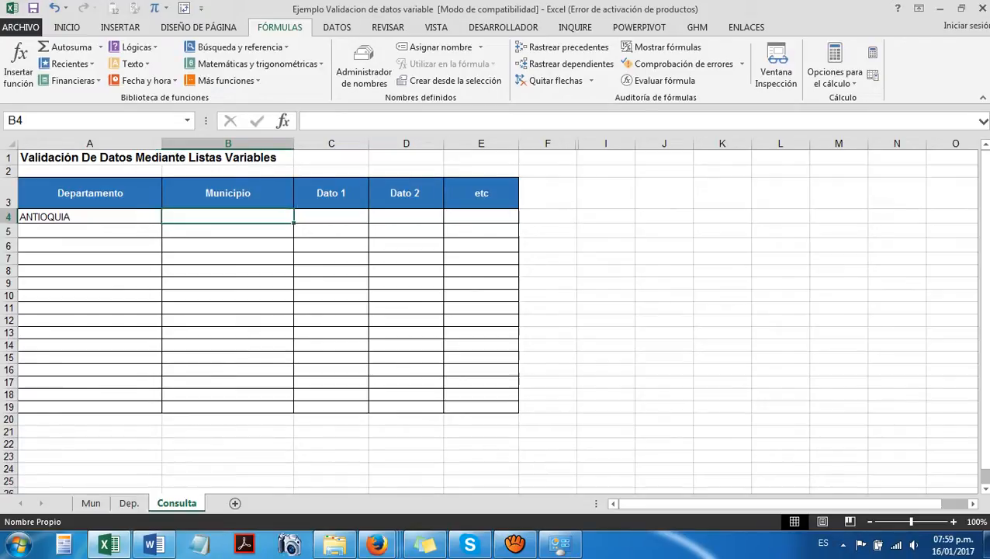
click(90, 216)
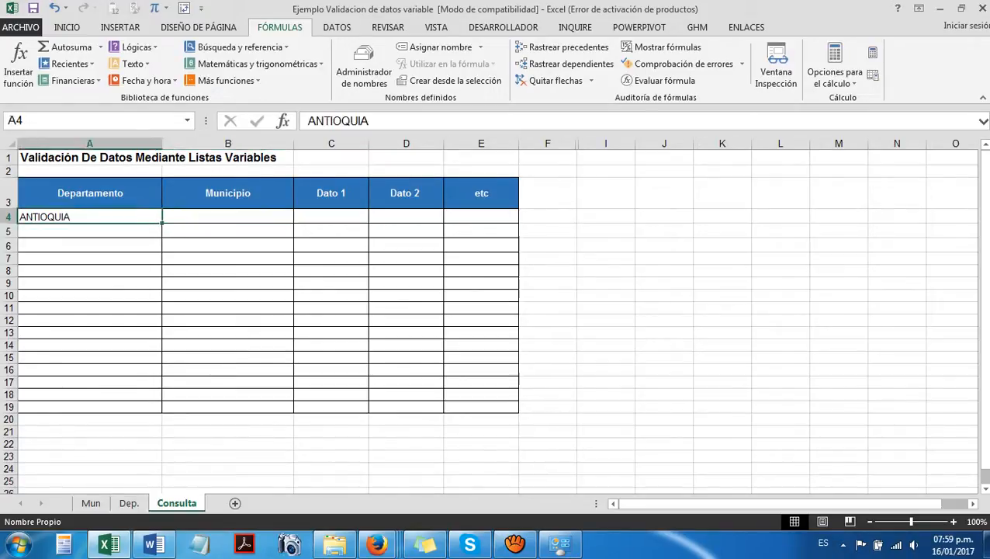
click(227, 217)
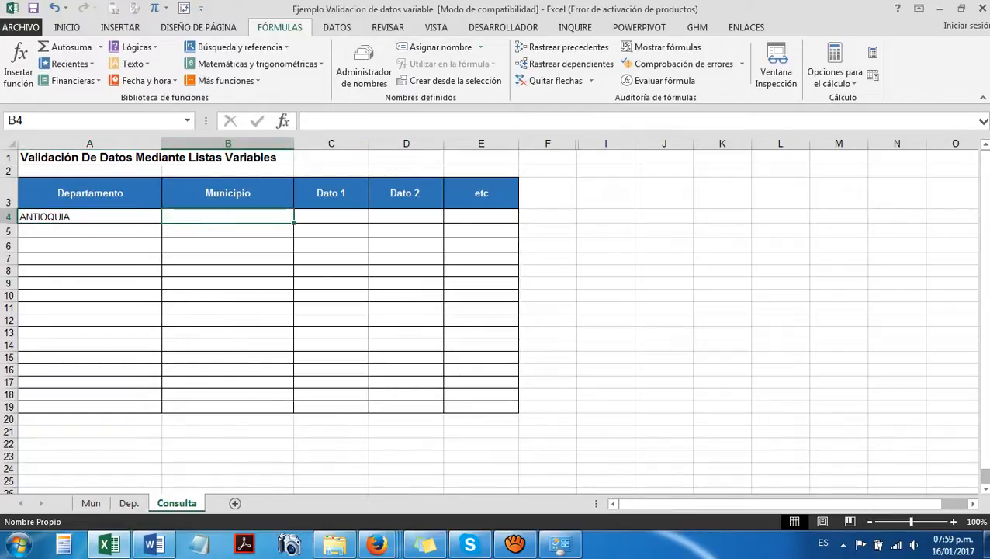
click(89, 217)
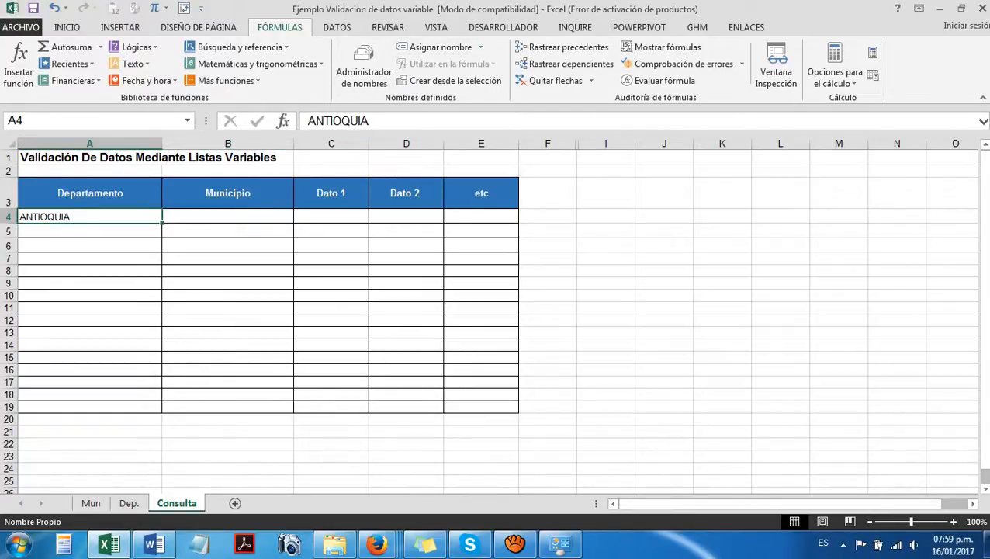
click(227, 216)
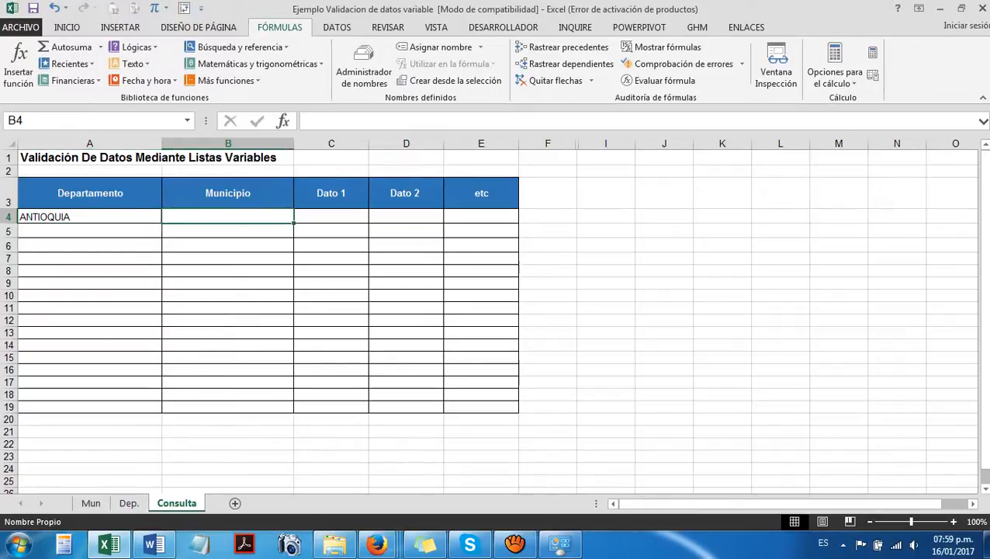
Review the department and municipality columns on the Mun sheet from the header row down.
key(ctrl+Page_Up)
key(ctrl+Page_Up)
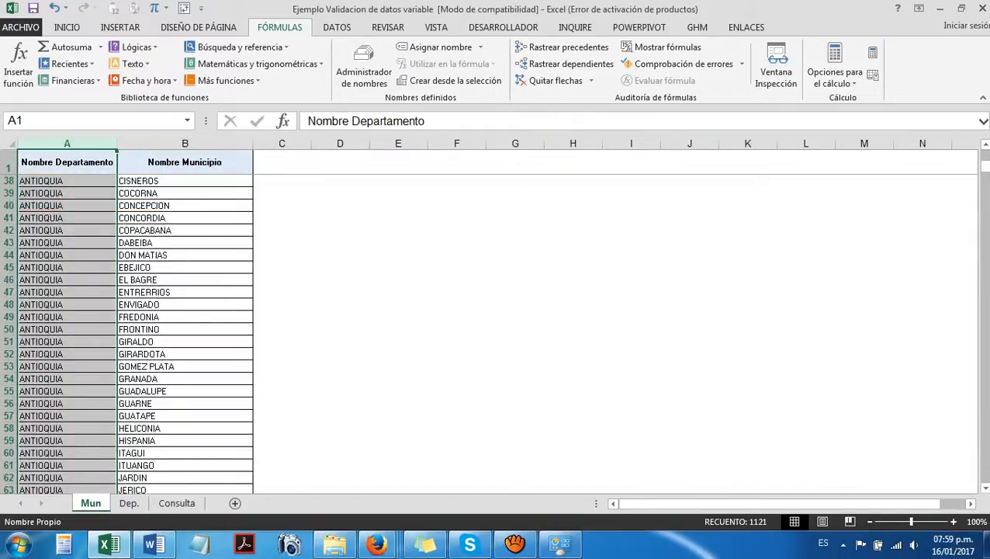
click(185, 254)
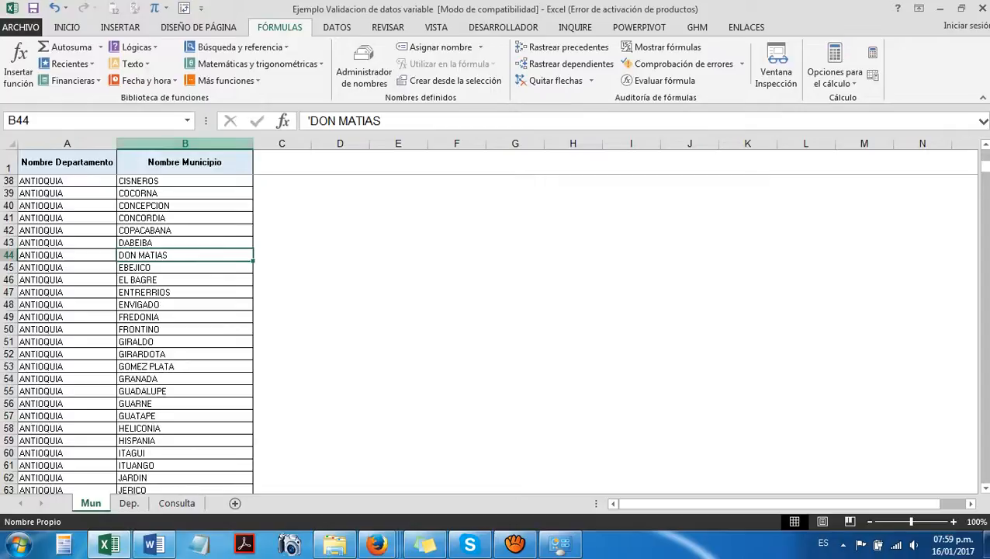
click(184, 144)
click(66, 143)
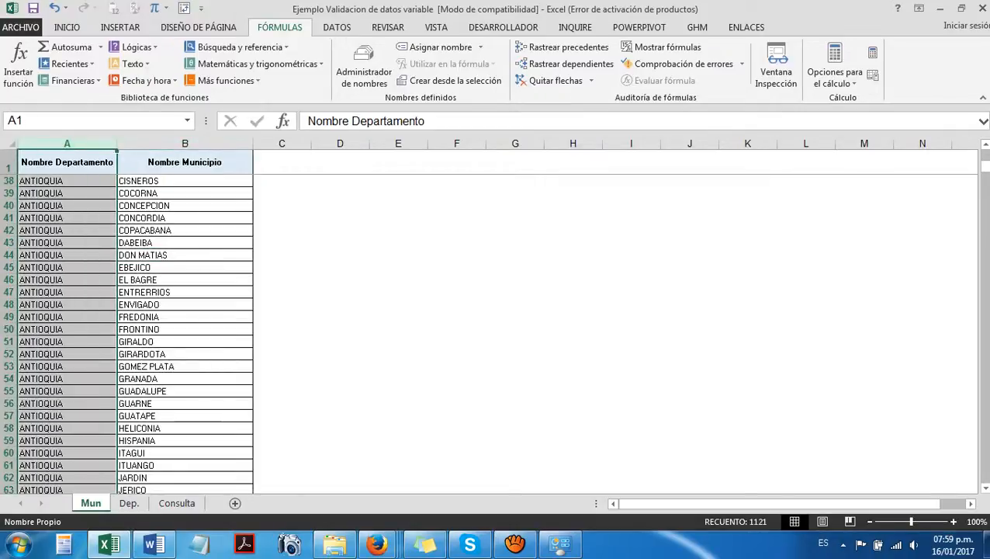
scroll(132, 333, up, 12)
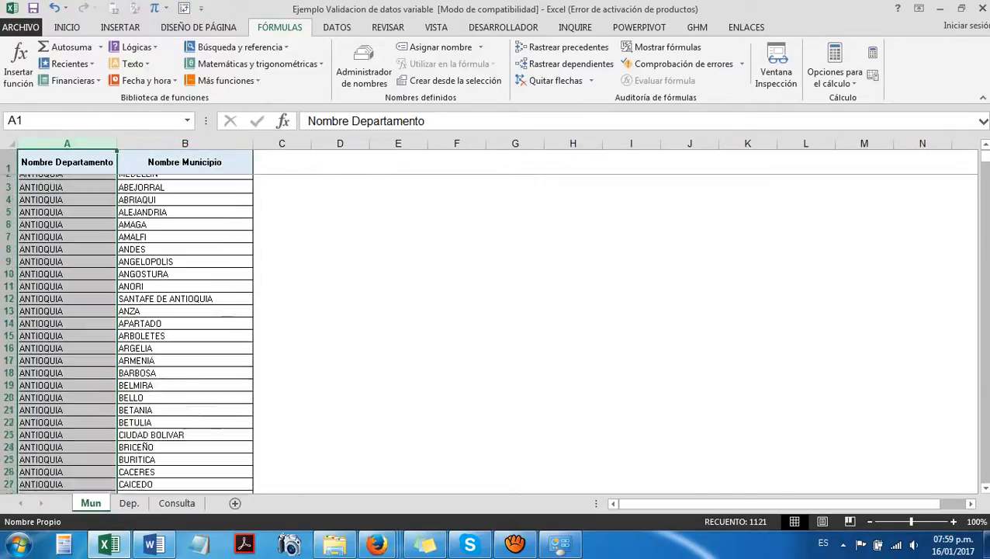
drag(66, 162, 255, 213)
click(246, 241)
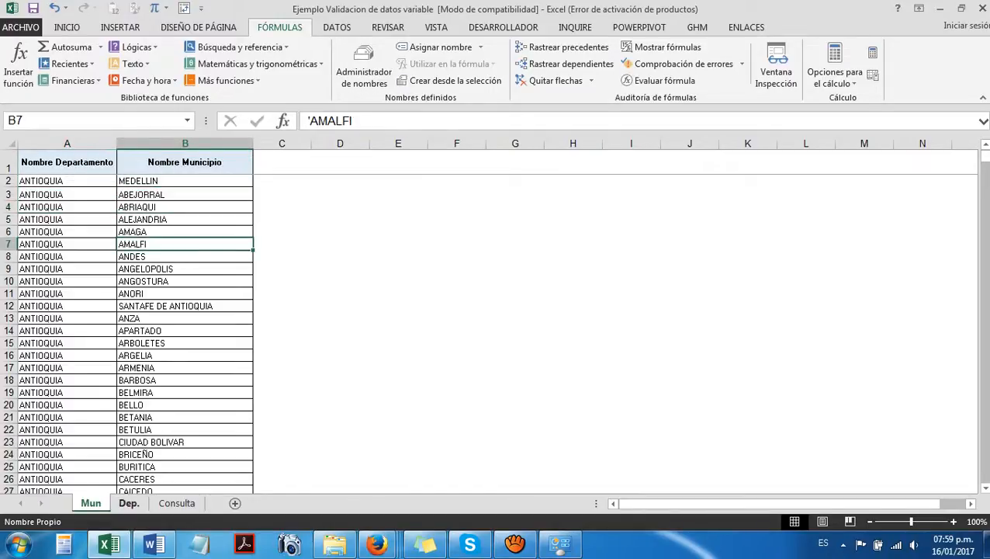
Review the department list on the Dep. sheet and the Departamento cells A4:A19 on the Consulta sheet that need it.
click(129, 503)
click(163, 201)
scroll(163, 338, up, 4)
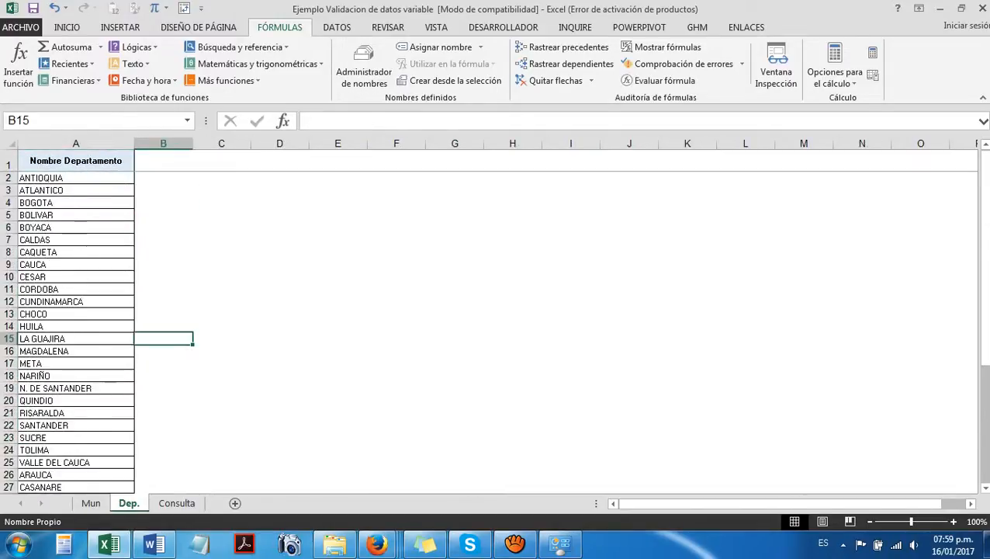
drag(75, 178, 75, 489)
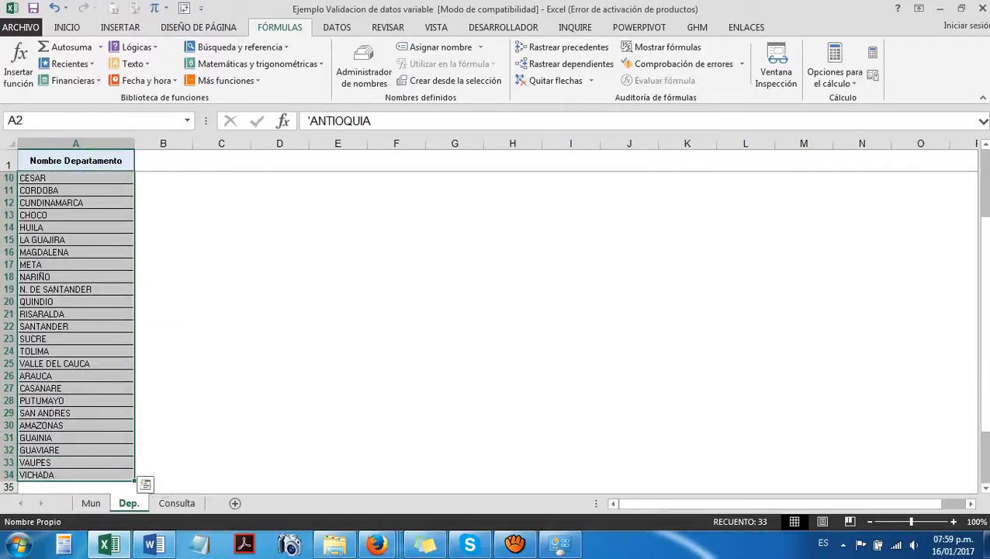
scroll(75, 330, up, 3)
click(177, 503)
drag(155, 217, 159, 411)
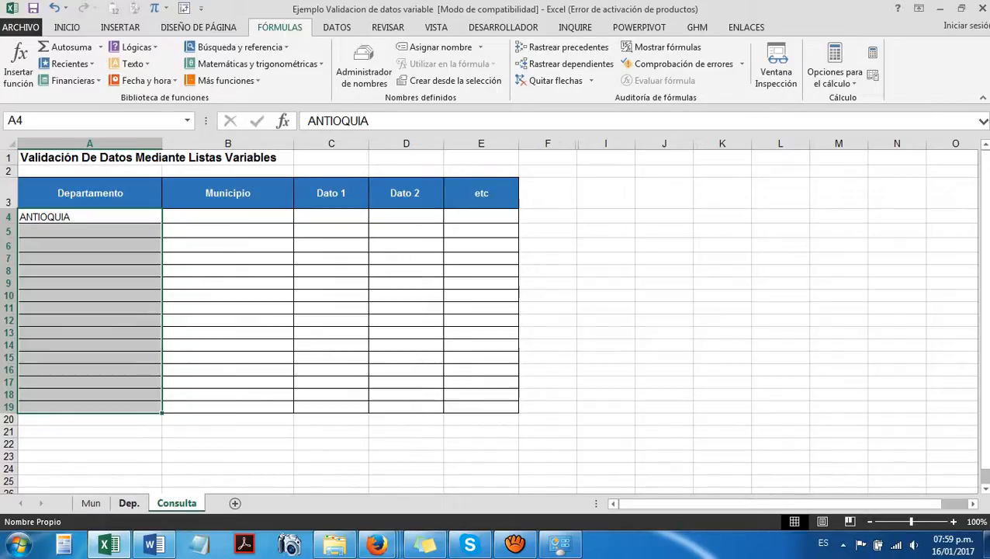
Define the workbook-level name DEPARTAMENTOS_ for the department list in cells A2:A34 of the Dep. sheet.
click(129, 503)
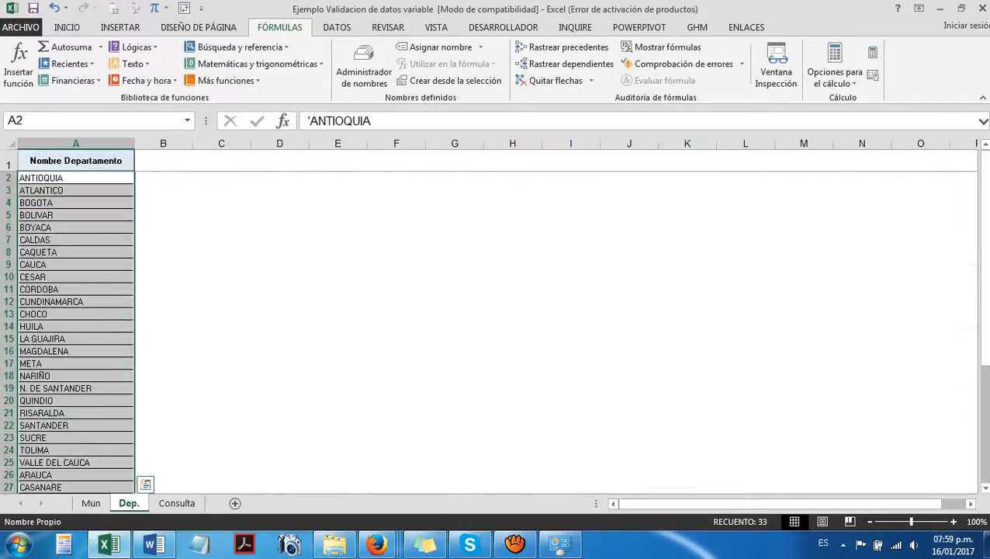
scroll(497, 326, down, 4)
scroll(497, 326, up, 4)
scroll(497, 326, down, 4)
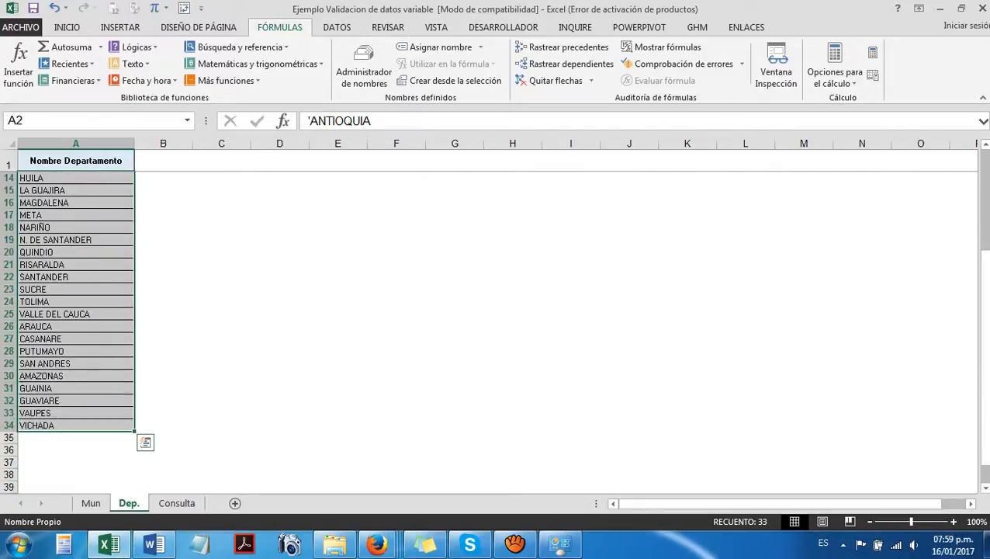
click(75, 426)
drag(75, 425, 75, 163)
scroll(75, 310, down, 4)
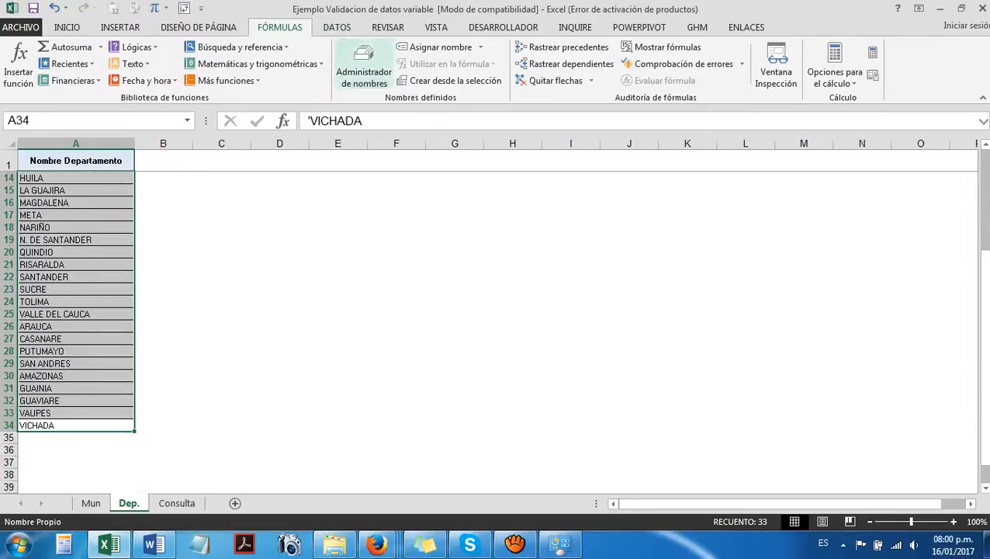
click(364, 66)
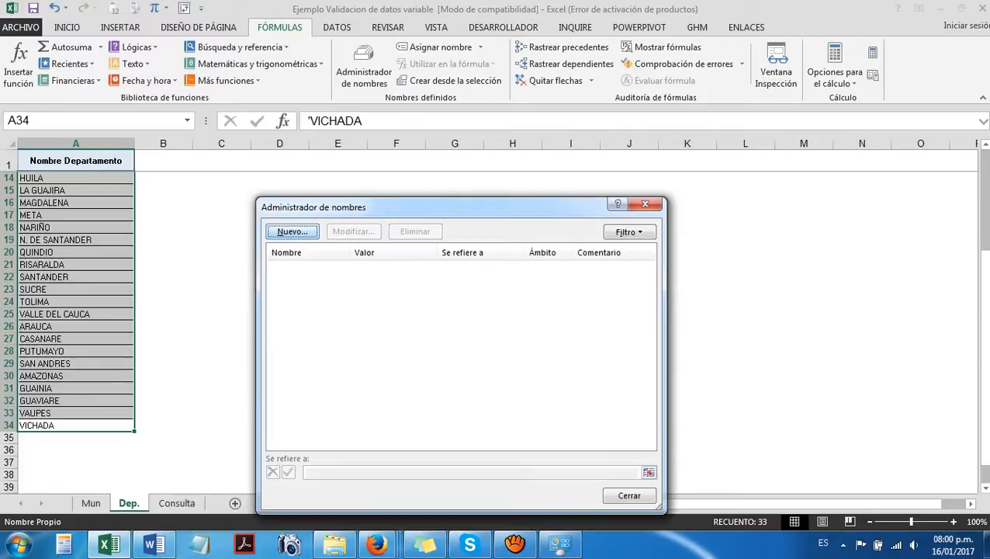
key(Return)
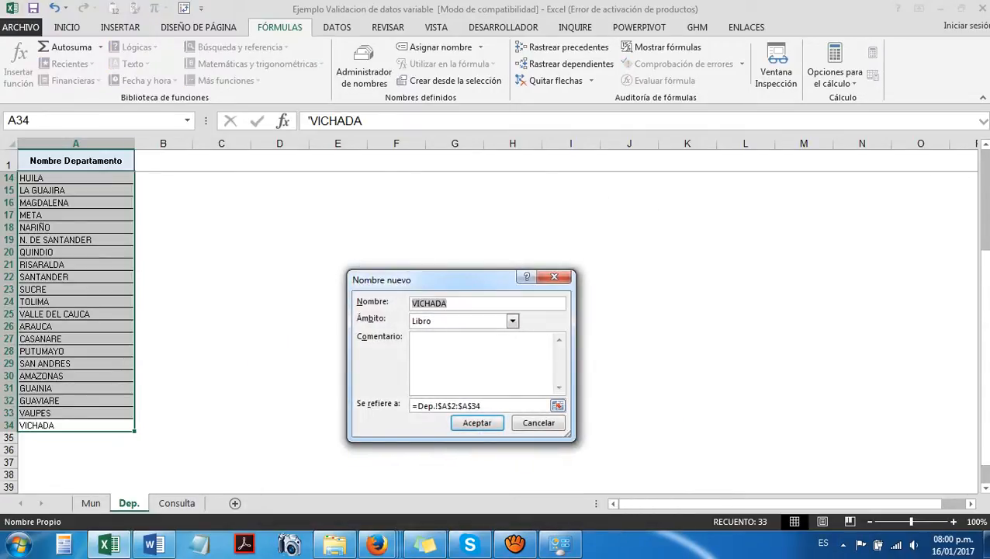
text(DEPARTAMENTOS_)
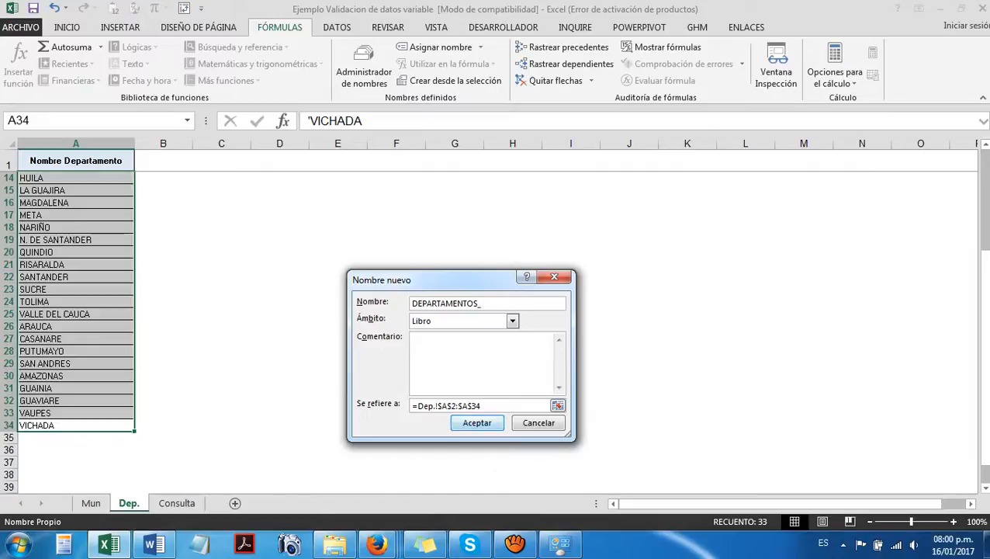
key(Return)
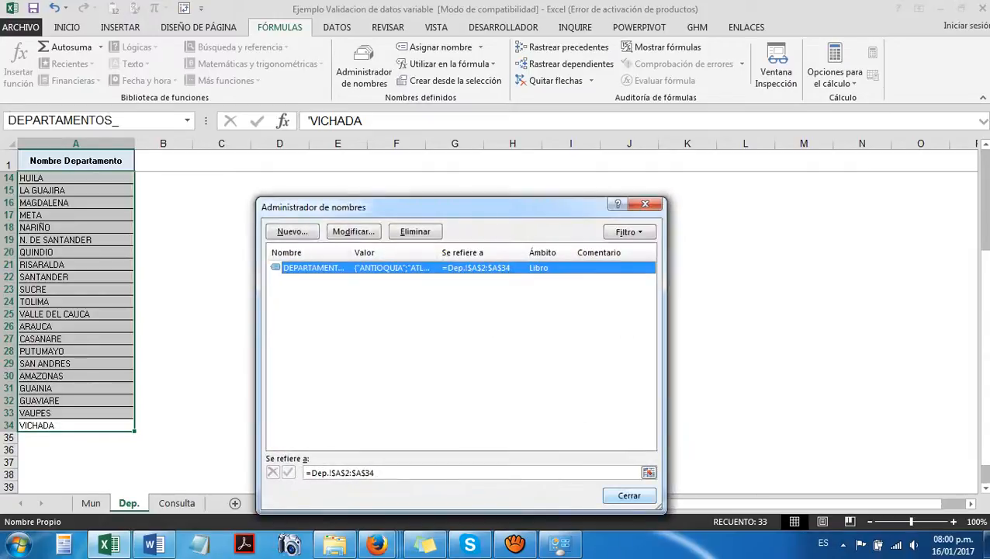
key(Escape)
Set the data validation of the Departamento cells A4:A19 on the Consulta sheet to allow a list (Lista).
key(ctrl+Page_Down)
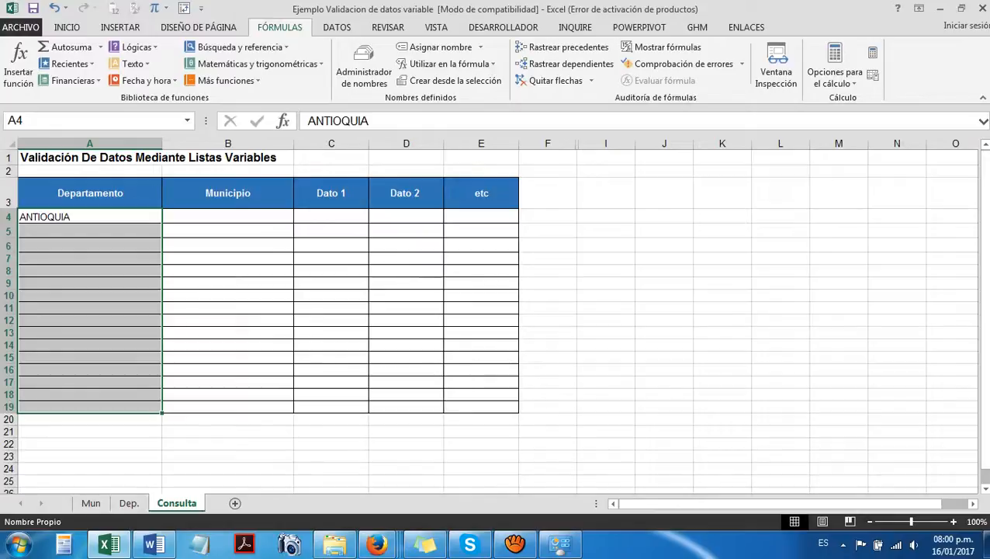
drag(89, 217, 89, 406)
click(337, 27)
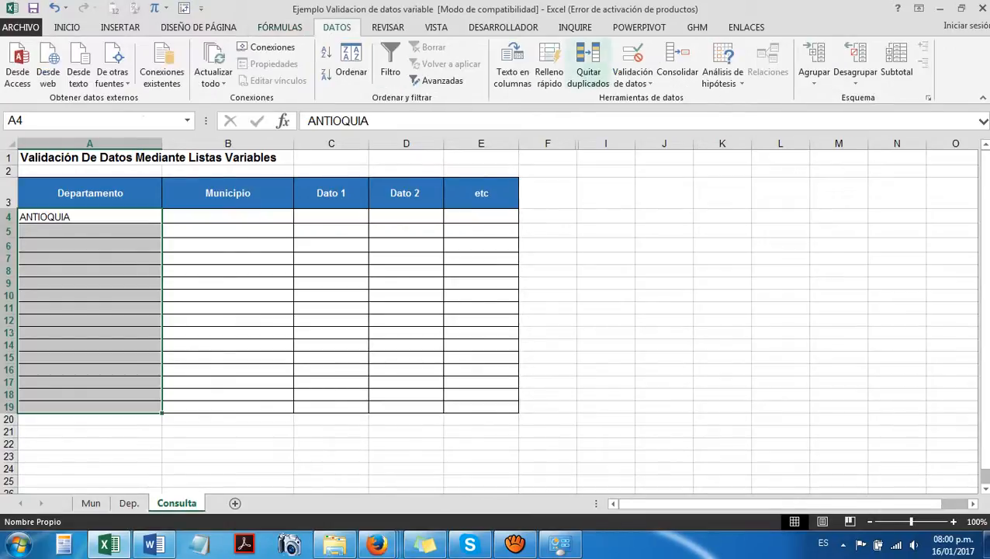
click(632, 77)
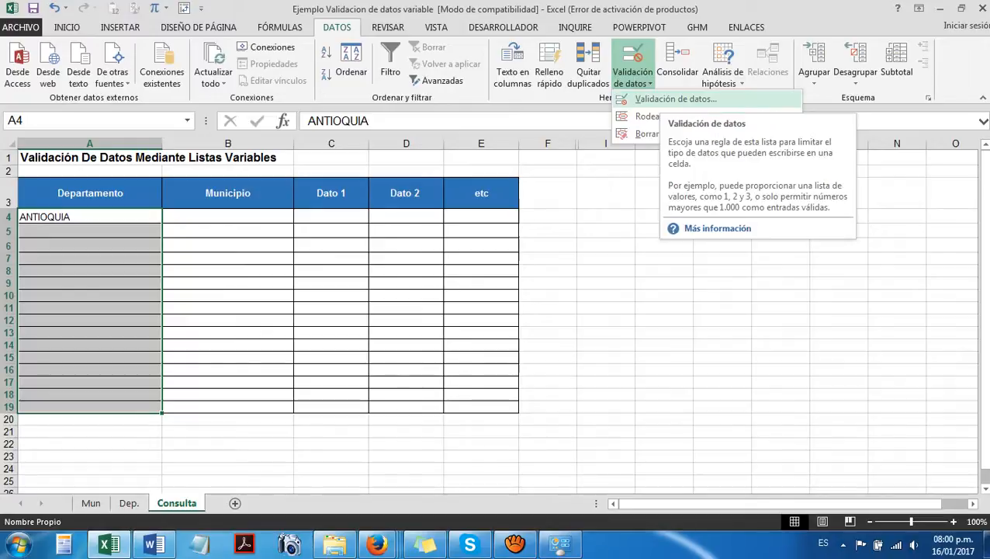
click(675, 99)
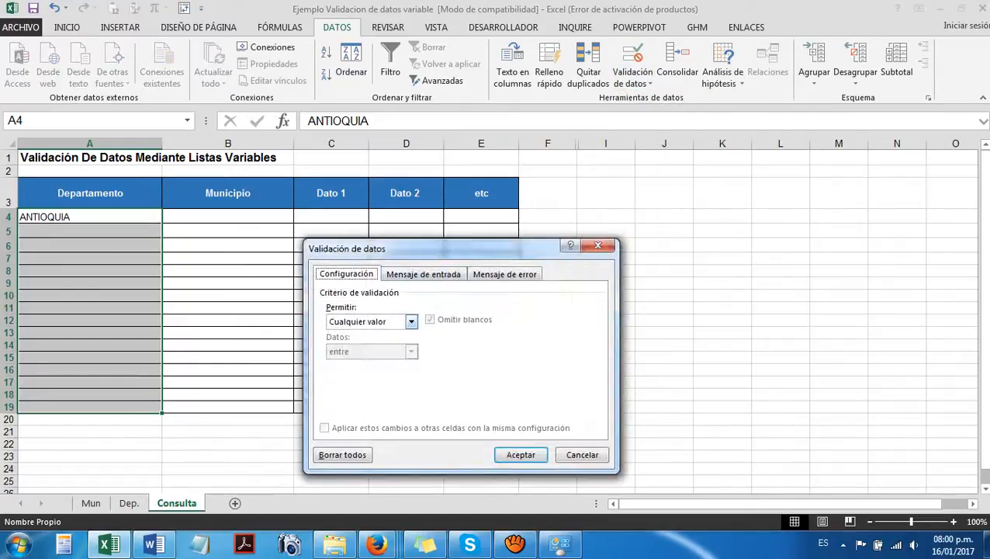
click(410, 320)
click(357, 363)
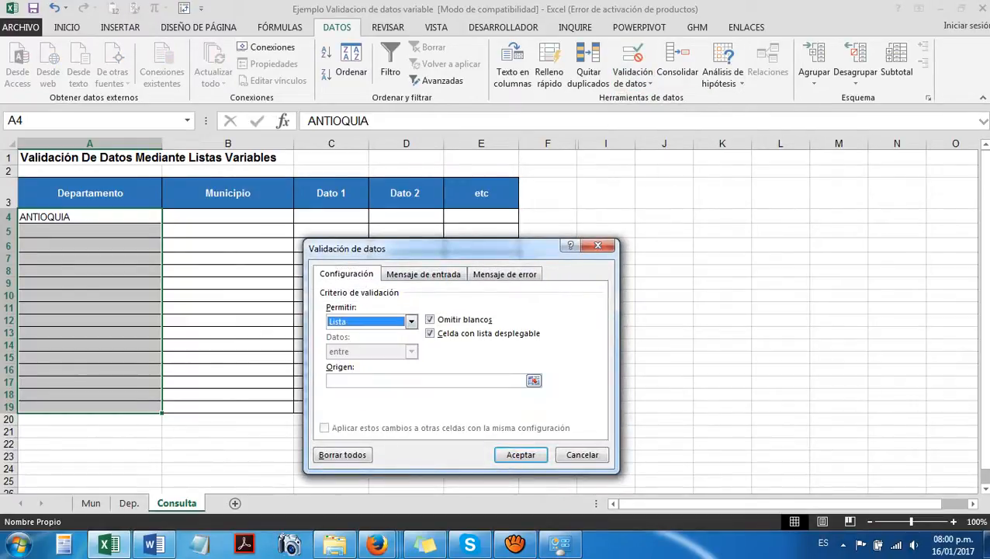
Use the named range DEPARTAMENTOS_ as the validation list's source and apply the rule.
click(427, 381)
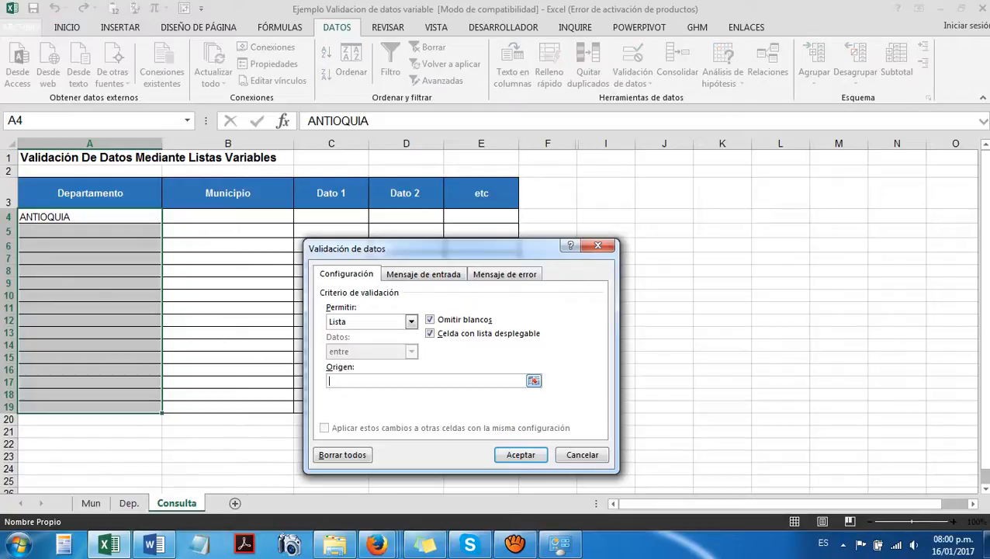
key(F3)
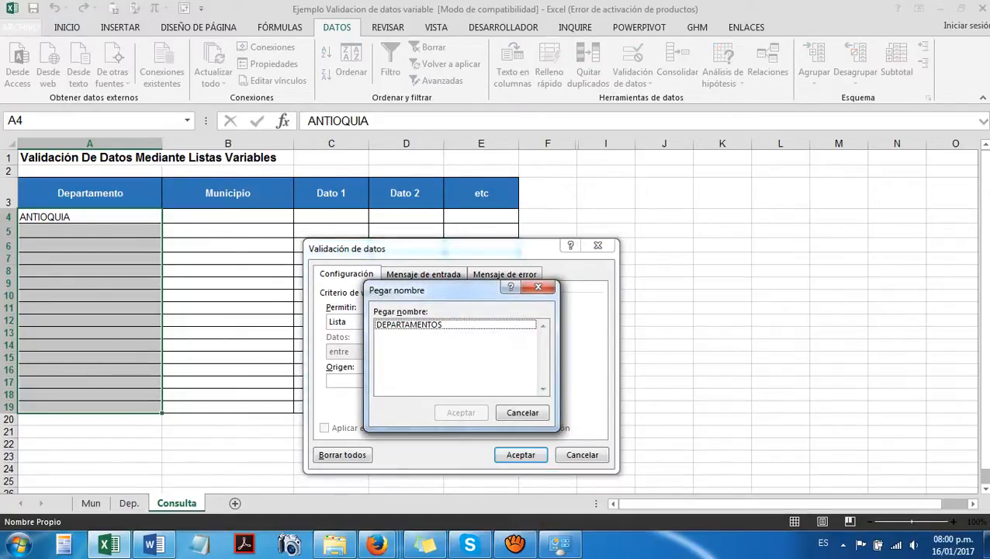
click(409, 325)
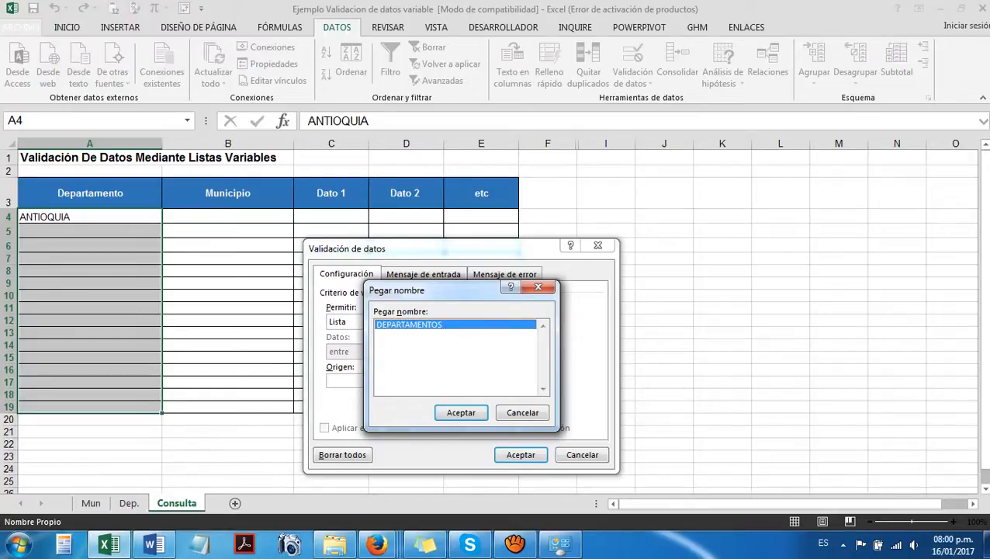
key(Return)
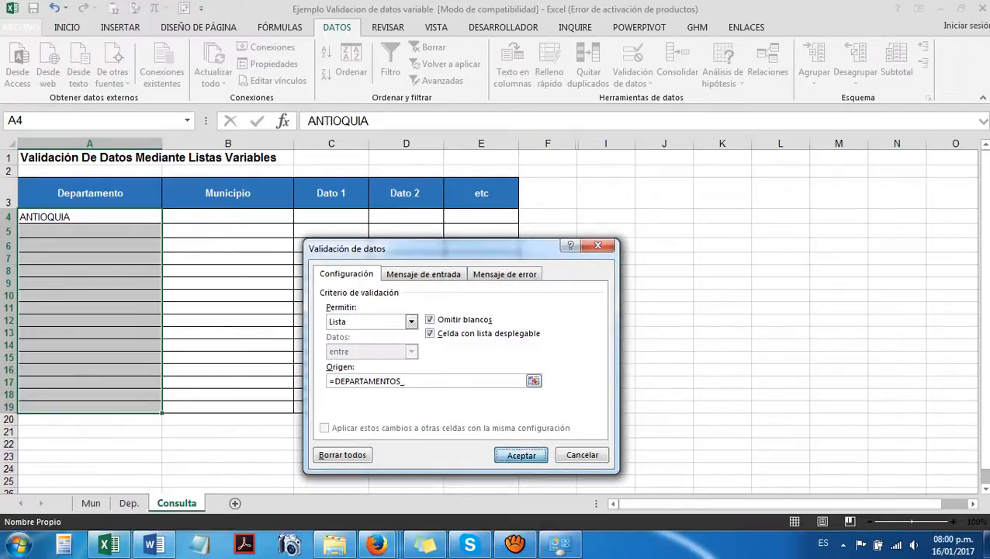
key(Return)
Choose BOGOTA in cell A5 and ATLANTICO in cell A4 from their department drop-down lists.
click(89, 231)
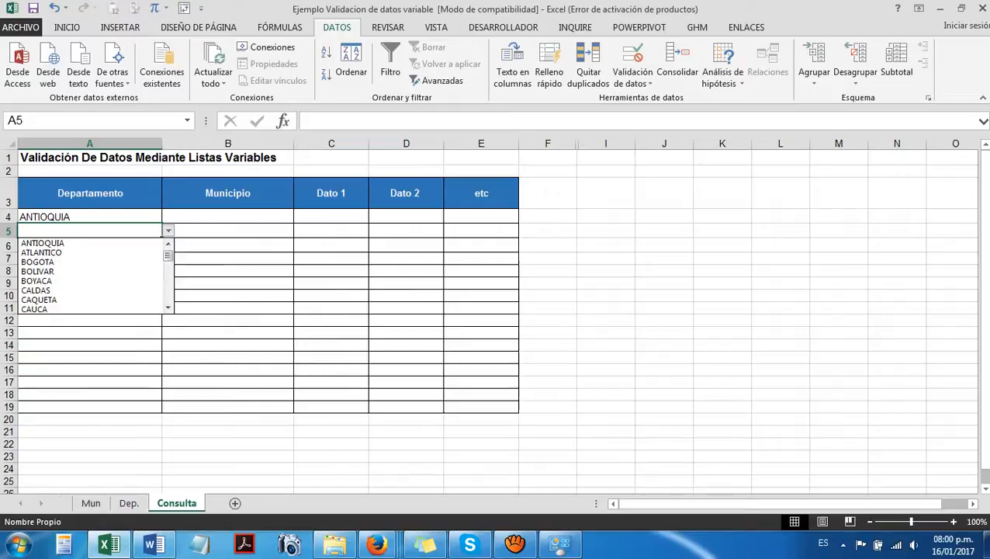
key(Down)
key(Return)
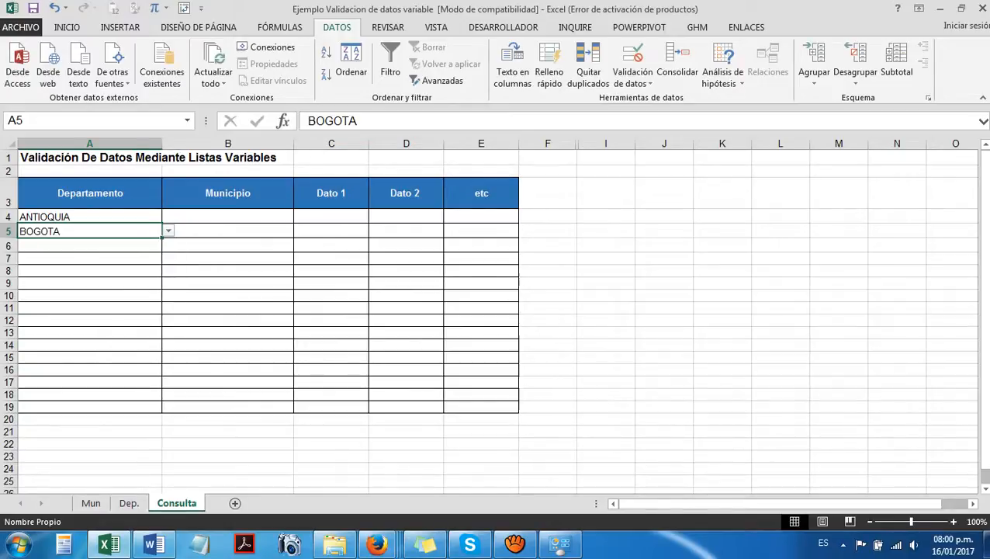
key(Up)
key(alt+Down)
key(Down)
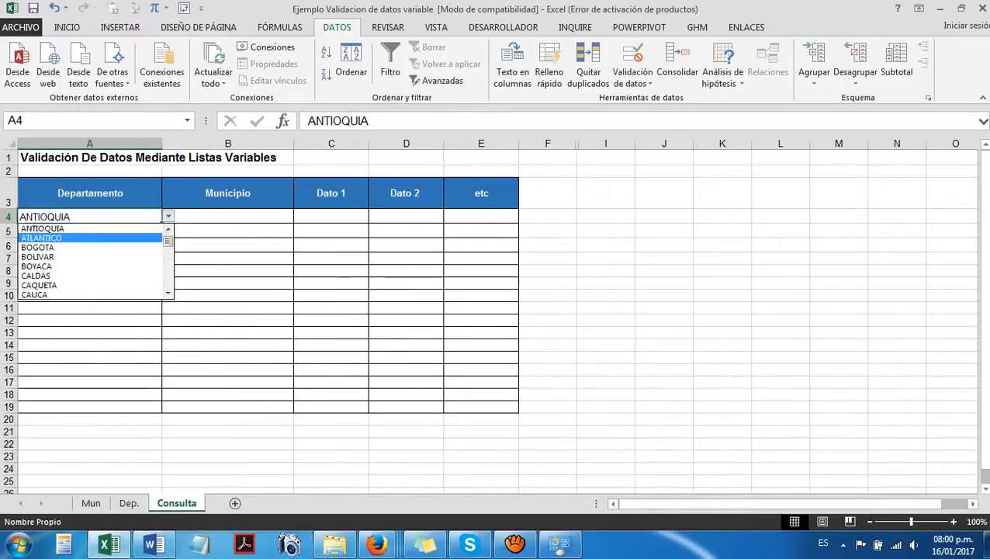
key(Return)
Choose ANTIOQUIA in cell A4 from its department drop-down list.
key(alt+Down)
key(Down)
key(Up)
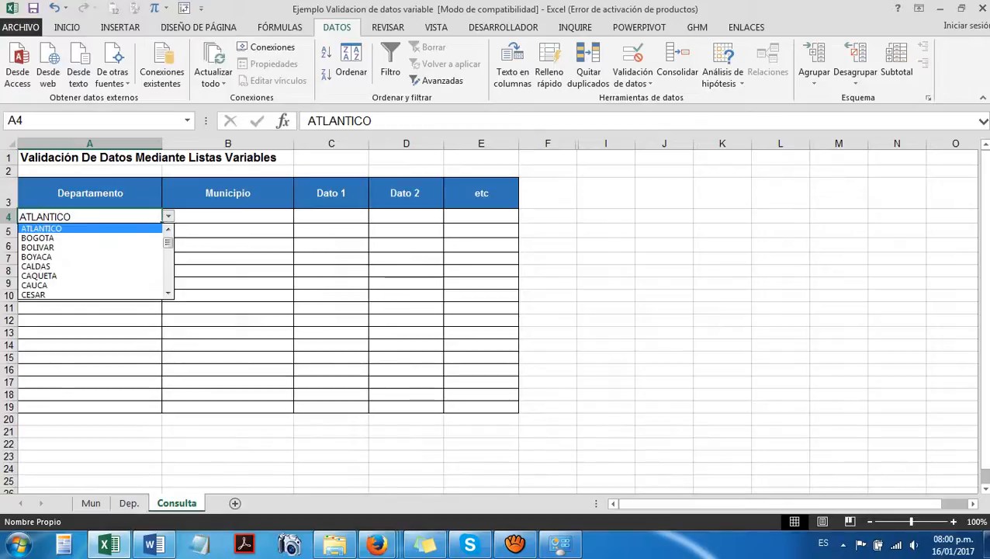
key(Up)
key(Return)
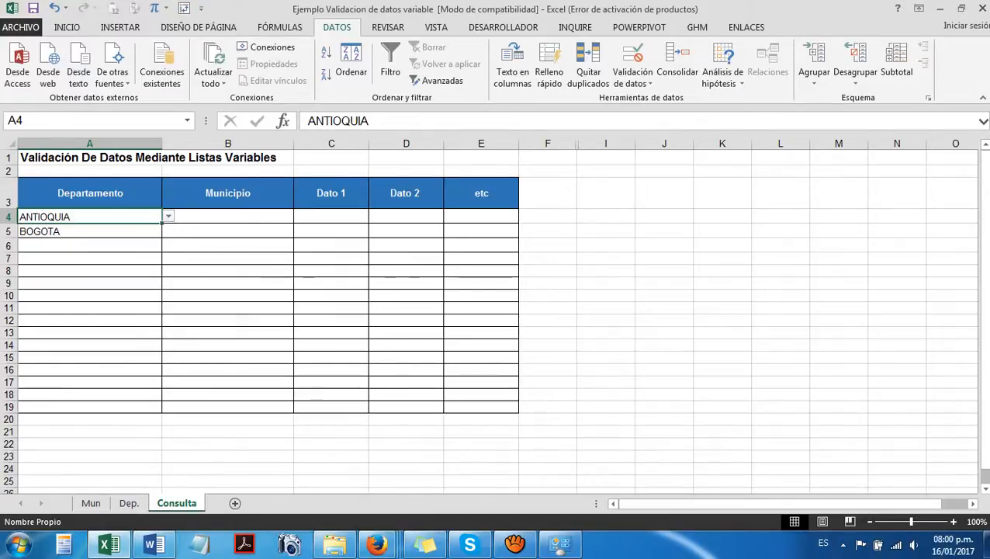
Check the department drop-down list in cell A5, keeping BOGOTA as the chosen option.
key(Right)
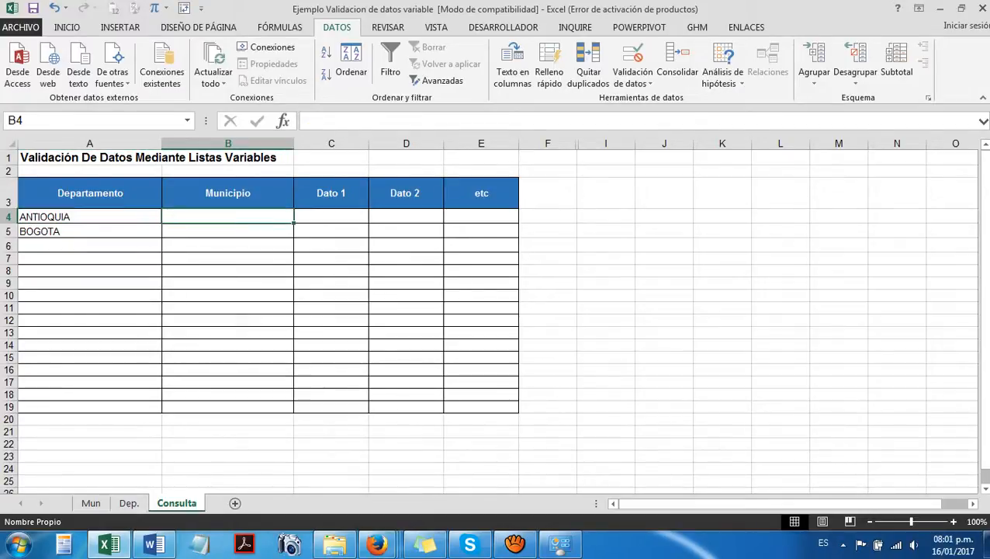
key(Left)
key(Down)
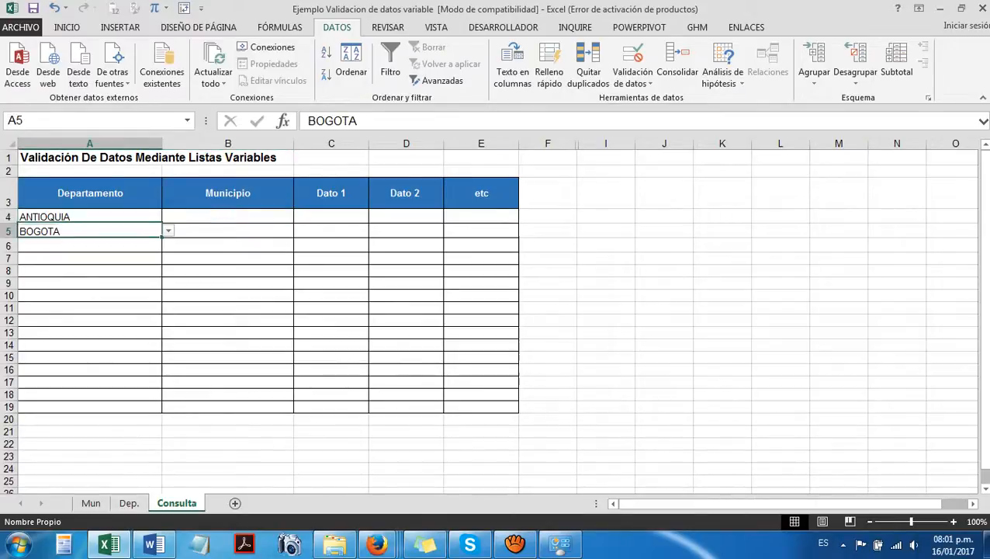
key(alt+Down)
key(Down)
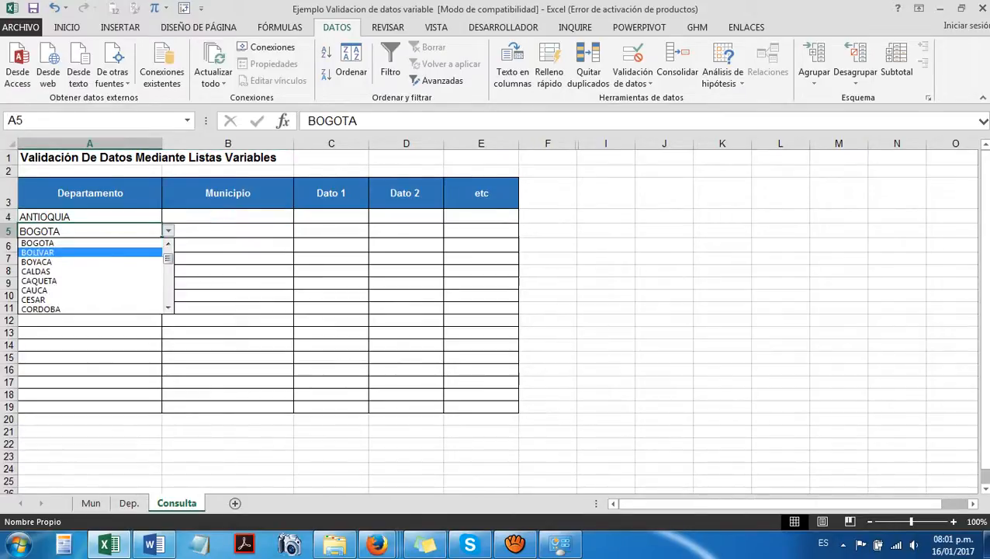
key(Up)
key(Return)
Review the ANTIOQUIA municipalities on the Mun sheet and return to the Consulta sheet.
key(ctrl+Page_Up)
key(ctrl+Page_Up)
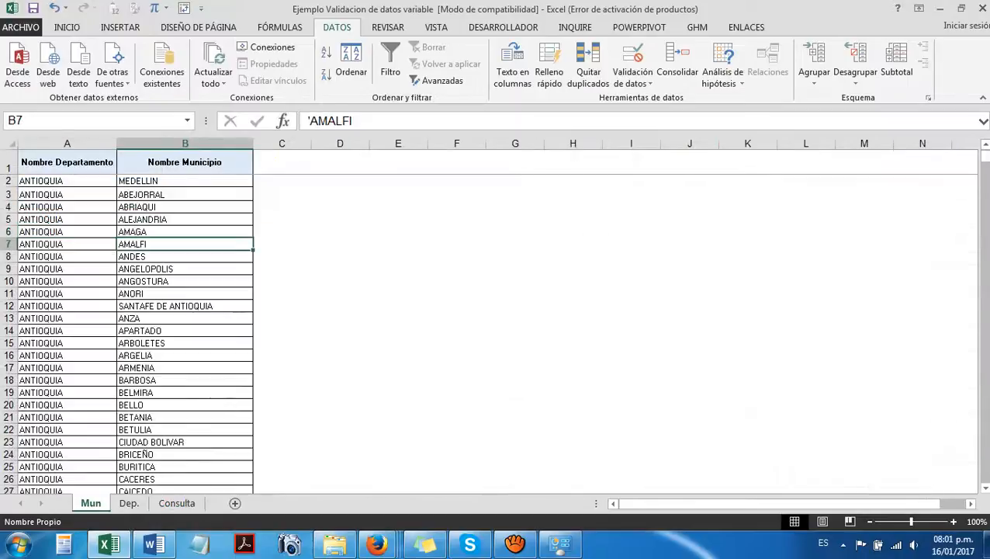
scroll(136, 334, down, 20)
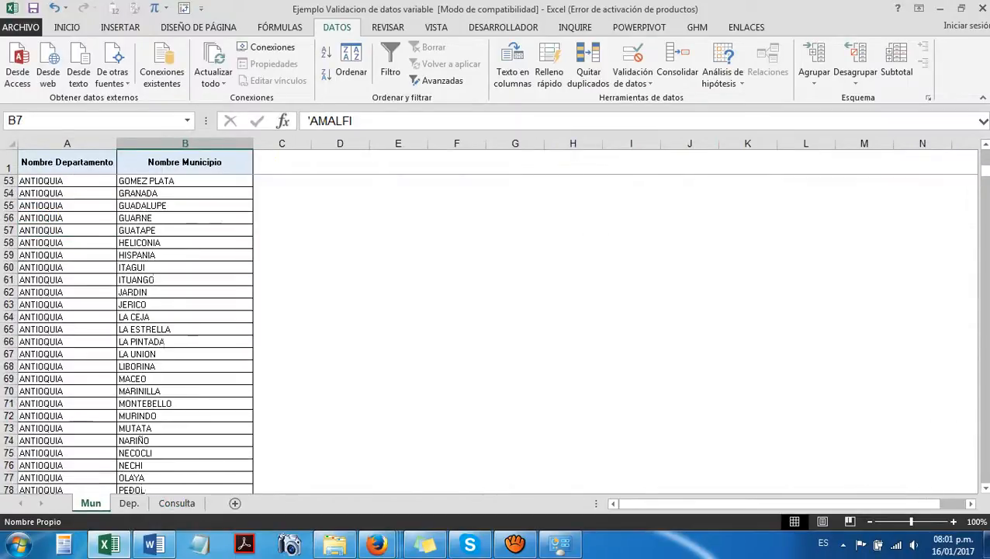
key(ctrl+Page_Down)
key(ctrl+Page_Down)
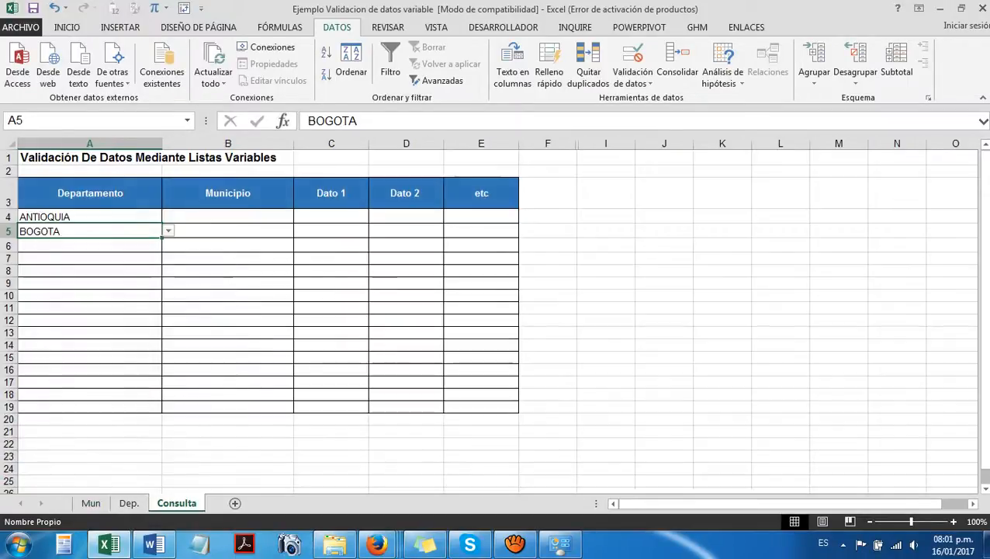
Unhide columns G and H beside the table on the Consulta sheet.
click(219, 216)
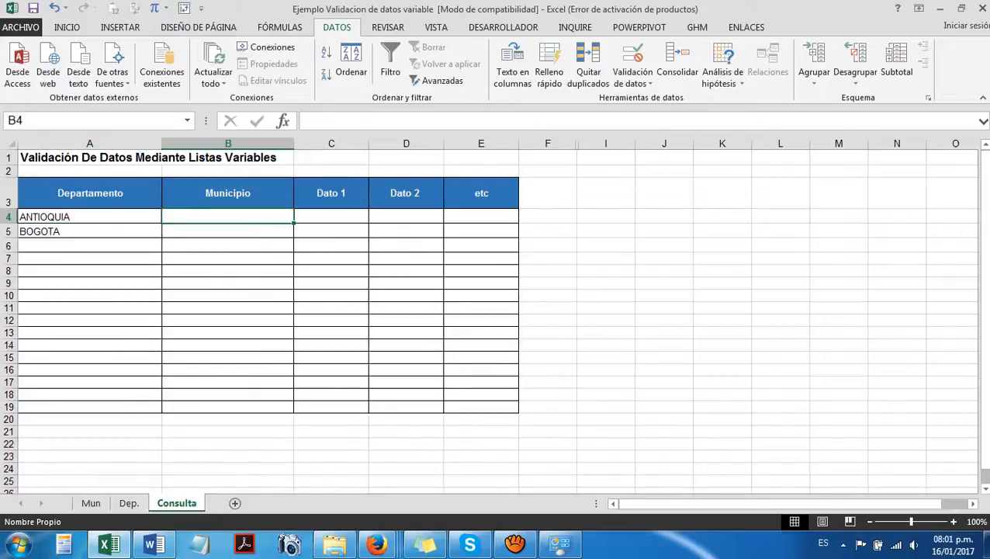
click(547, 231)
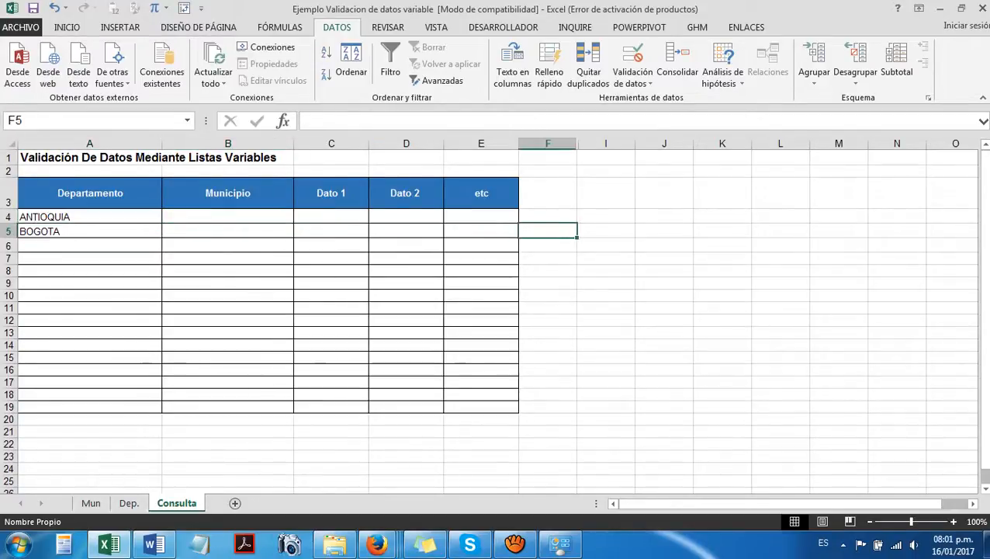
key(shift+space)
key(ctrl+shift+0)
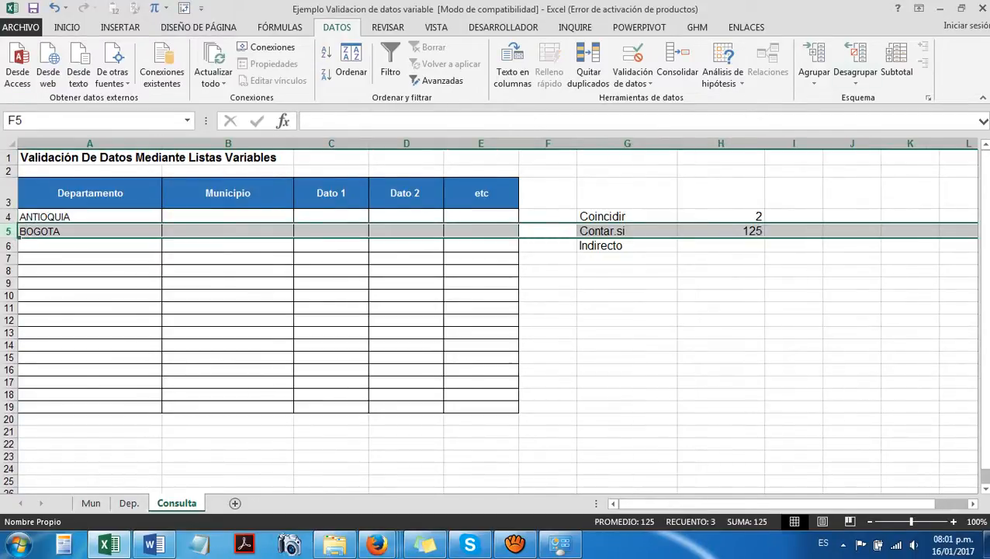
Examine the COINCIDIR formula in H4 and the CONTAR.SI formula in H5 without changing them.
click(721, 216)
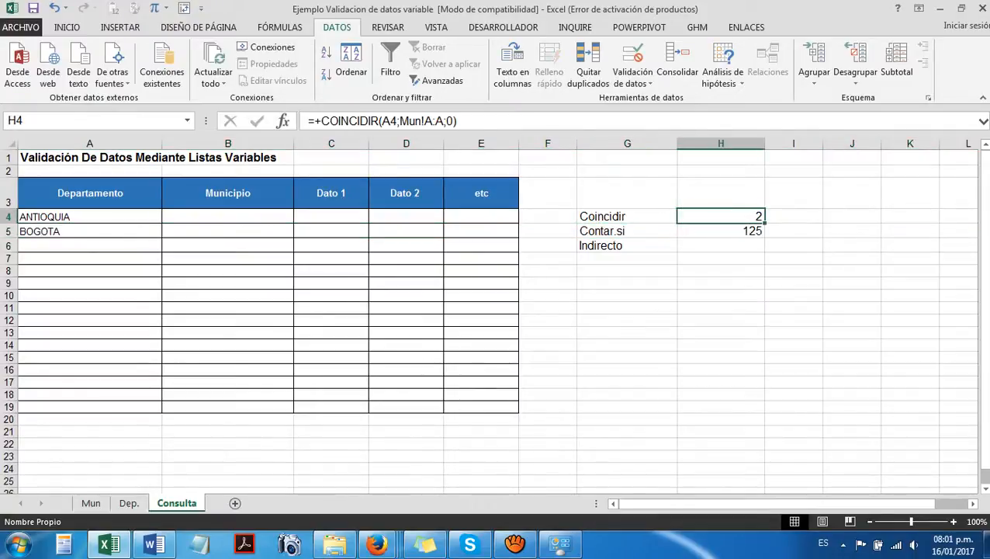
click(721, 231)
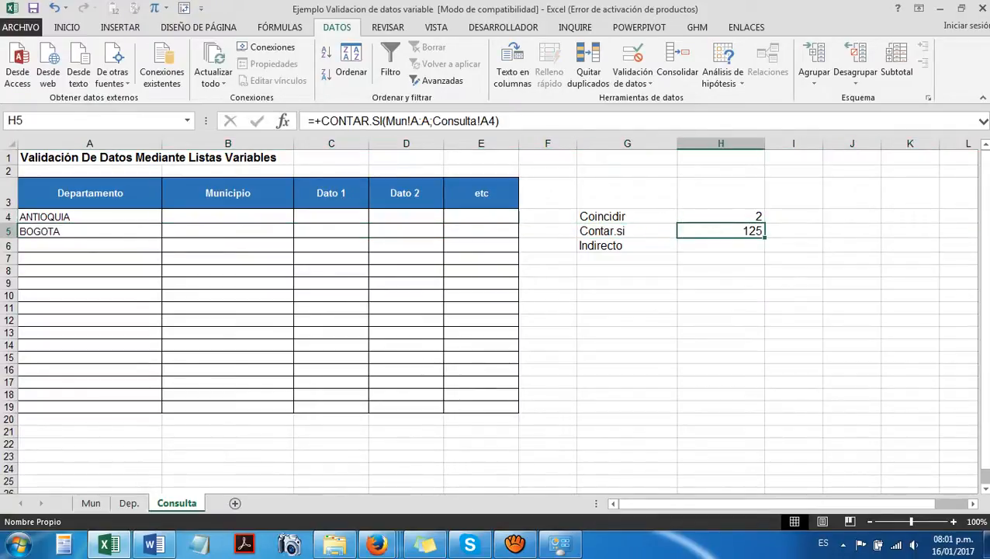
click(721, 245)
click(721, 216)
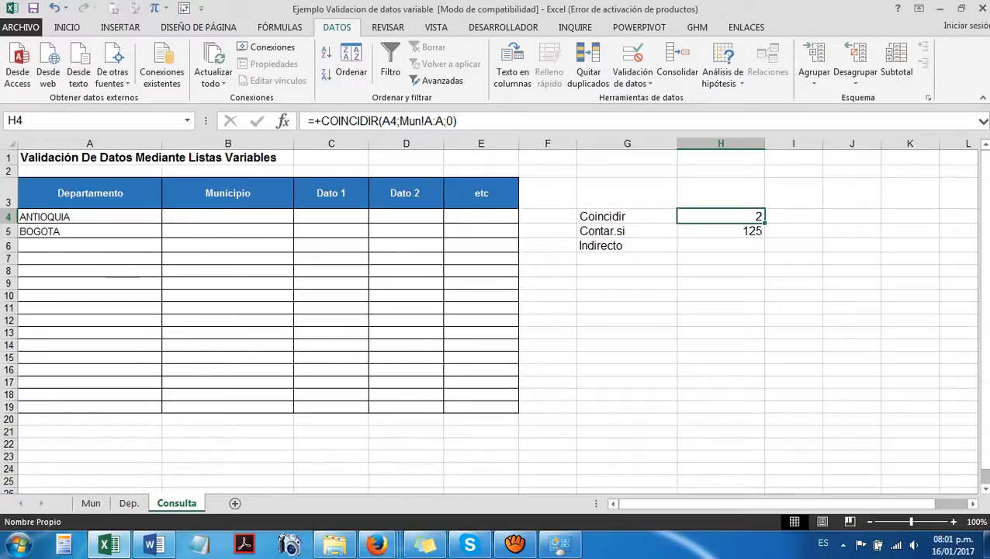
double_click(721, 216)
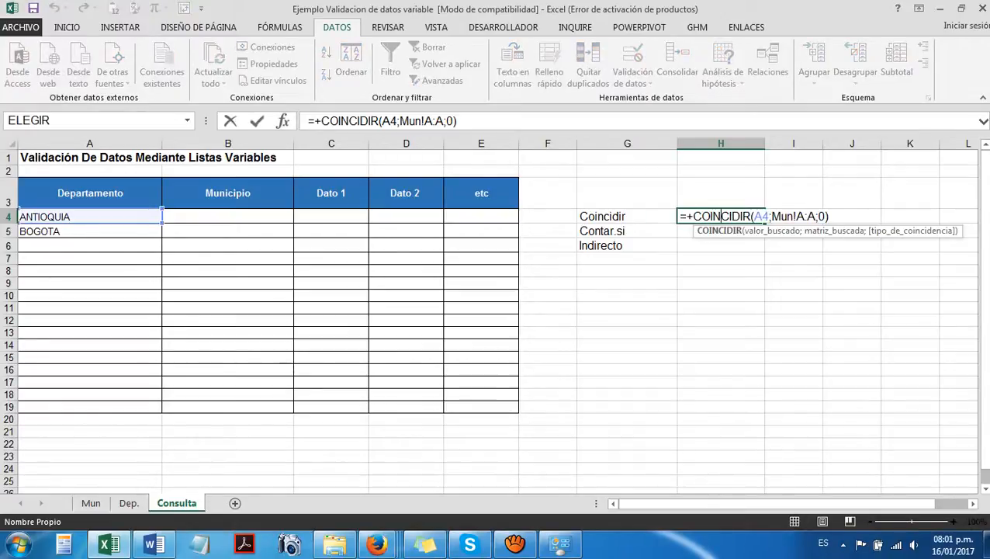
key(Escape)
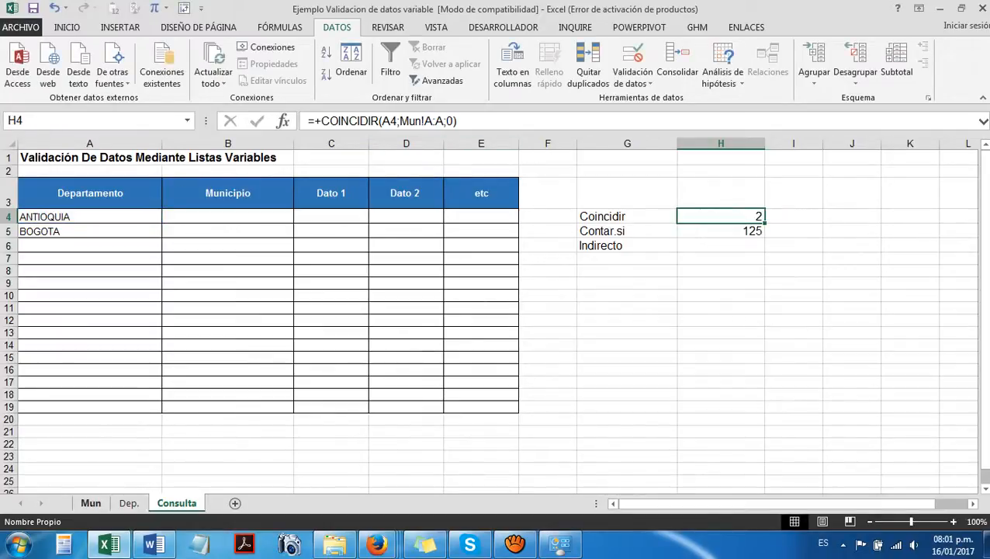
Locate the first ANTIOQUIA row on the Mun sheet to check the position looked up by COINCIDIR.
click(91, 503)
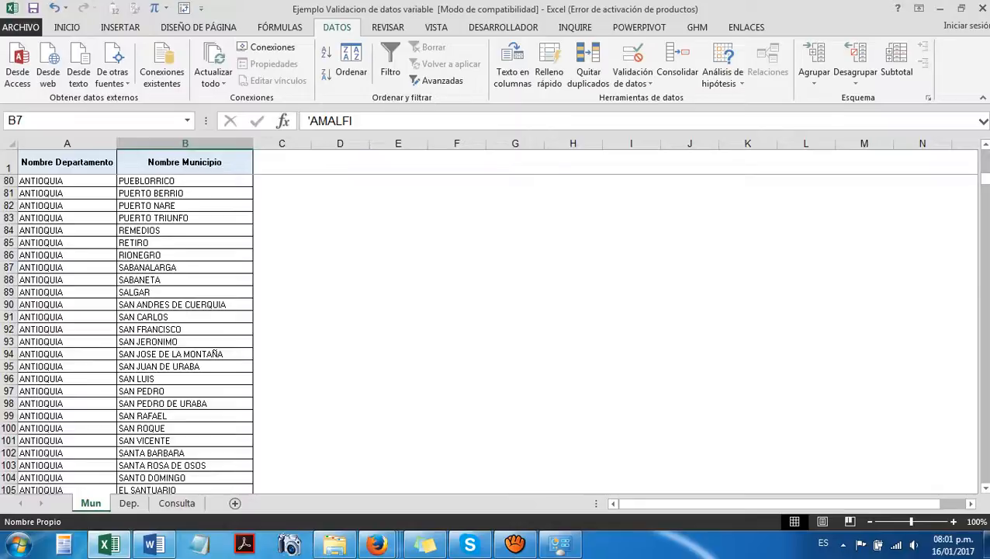
key(ctrl+Home)
key(Down)
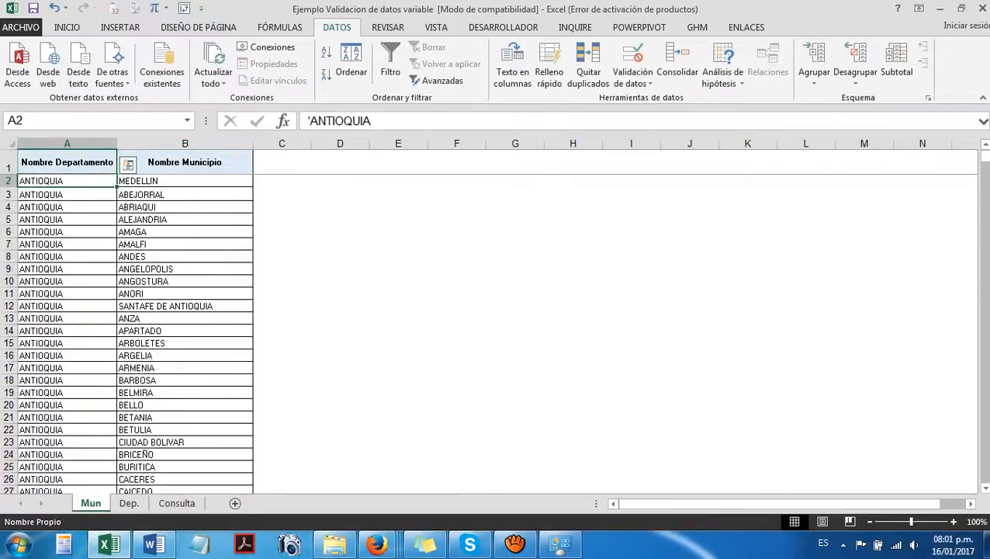
click(9, 181)
click(67, 181)
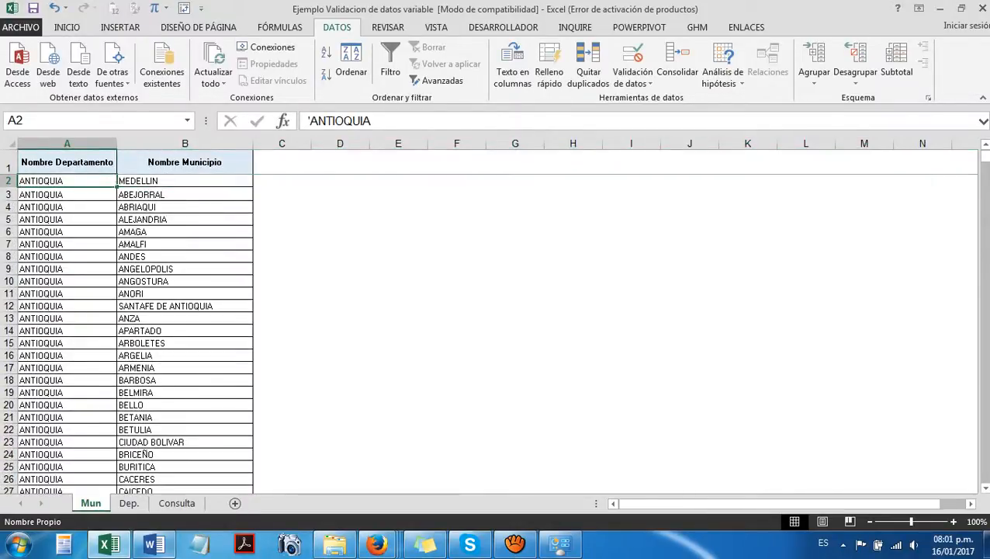
Examine the CONTAR.SI formula in H5 against its criterion in A4 and column A of the Mun sheet.
click(177, 502)
click(721, 231)
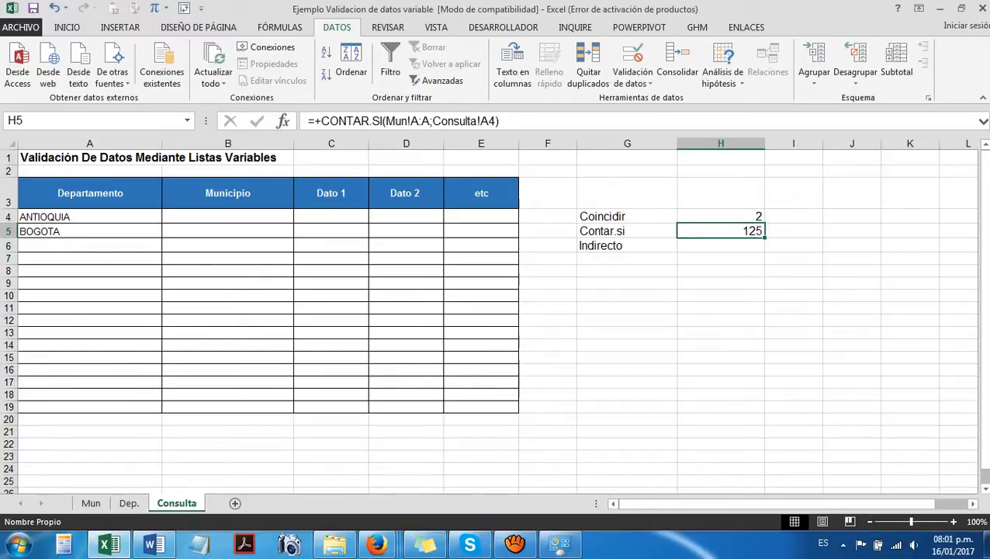
click(90, 218)
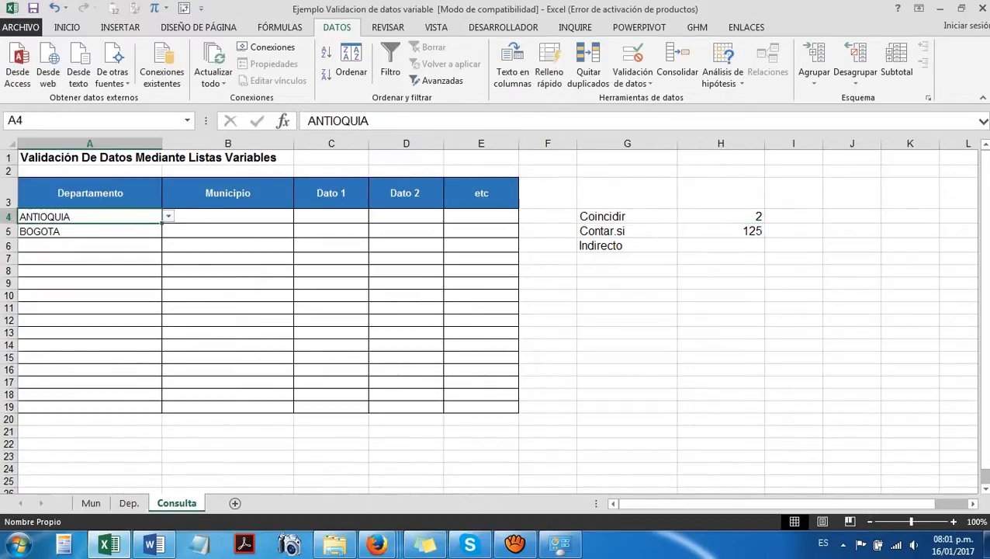
click(91, 503)
click(67, 143)
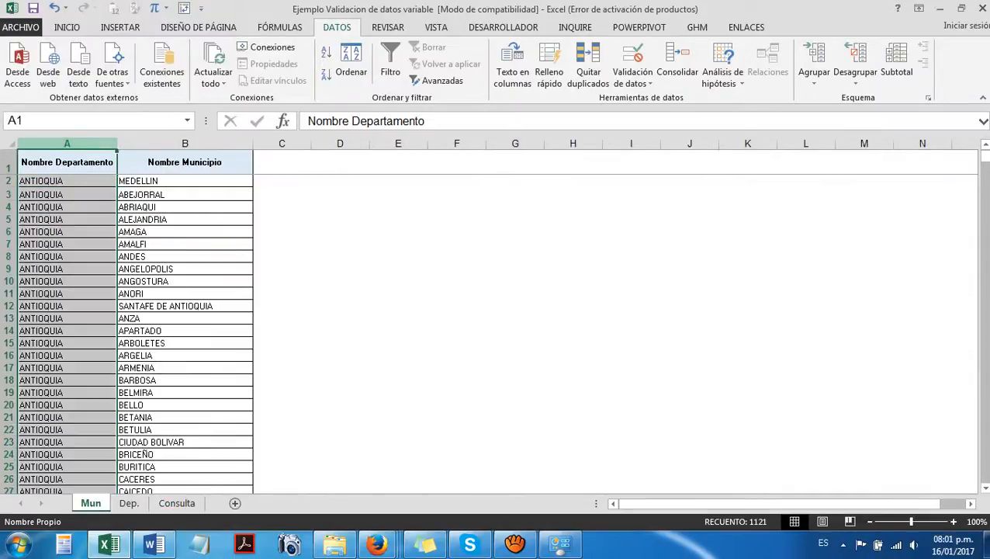
click(177, 503)
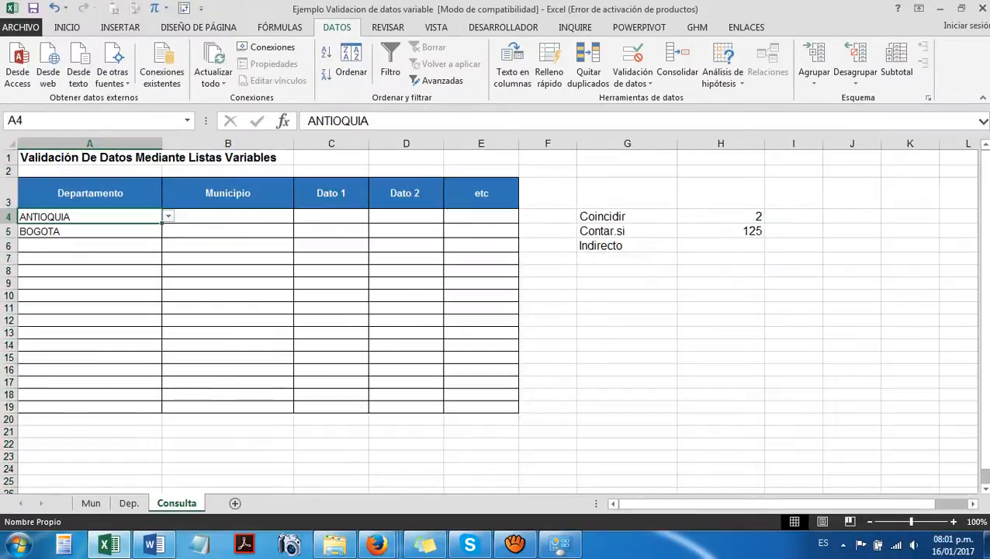
click(720, 230)
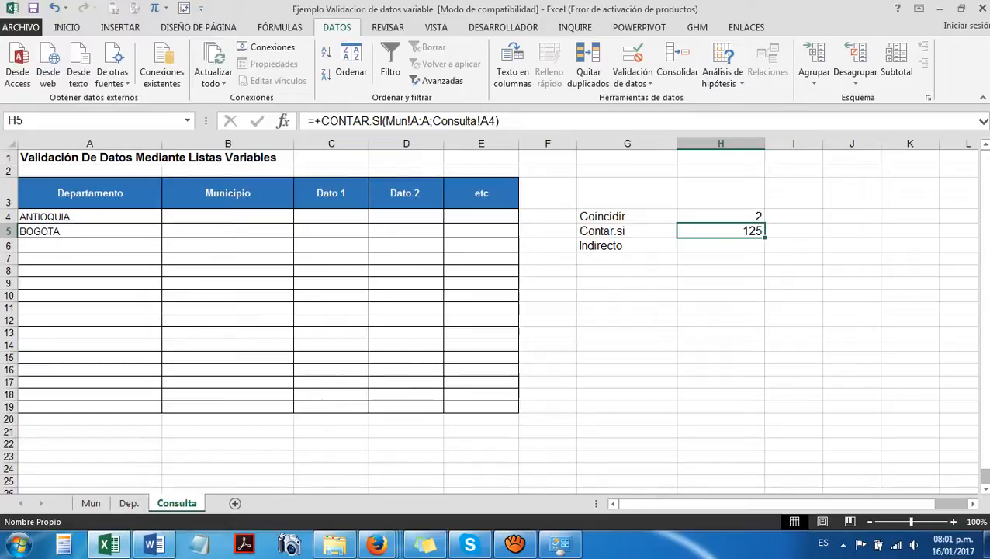
click(720, 245)
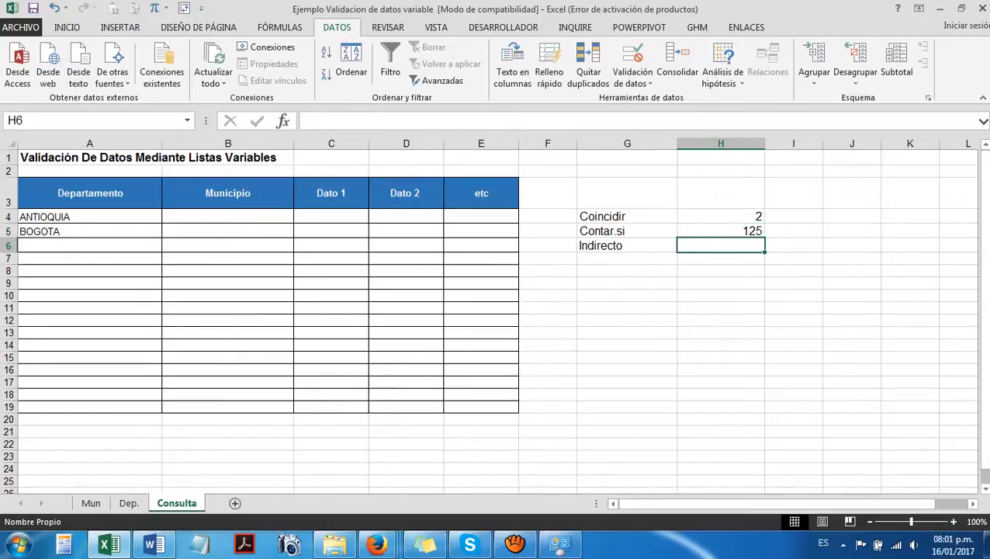
Merge and center cells B22:H22 on the Consulta sheet and increase the height of row 22.
click(229, 444)
drag(9, 451, 9, 467)
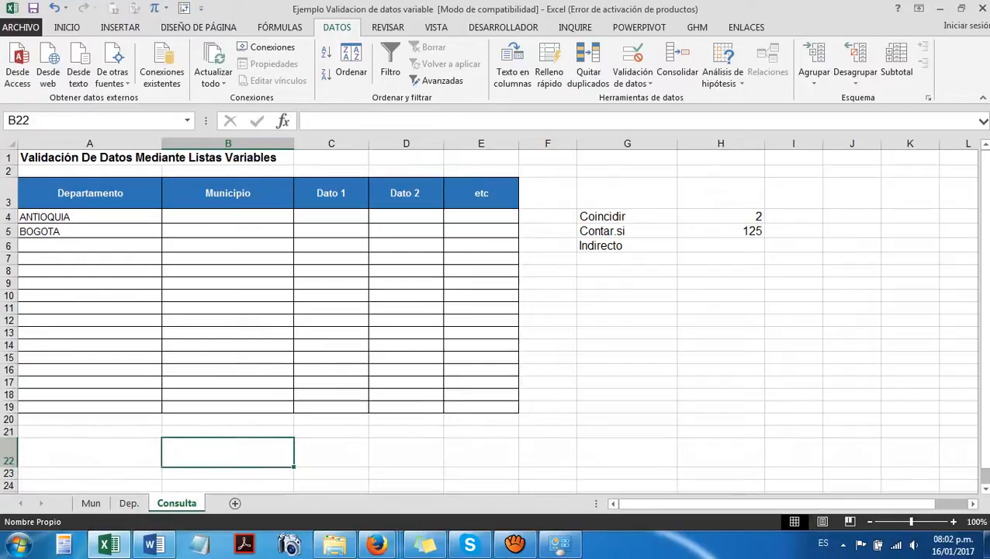
drag(229, 452, 720, 454)
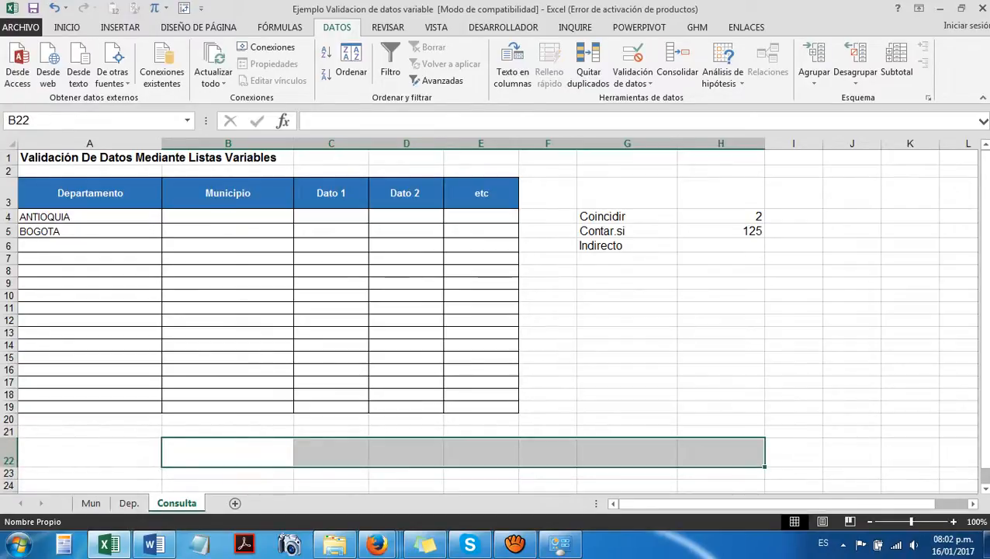
click(67, 27)
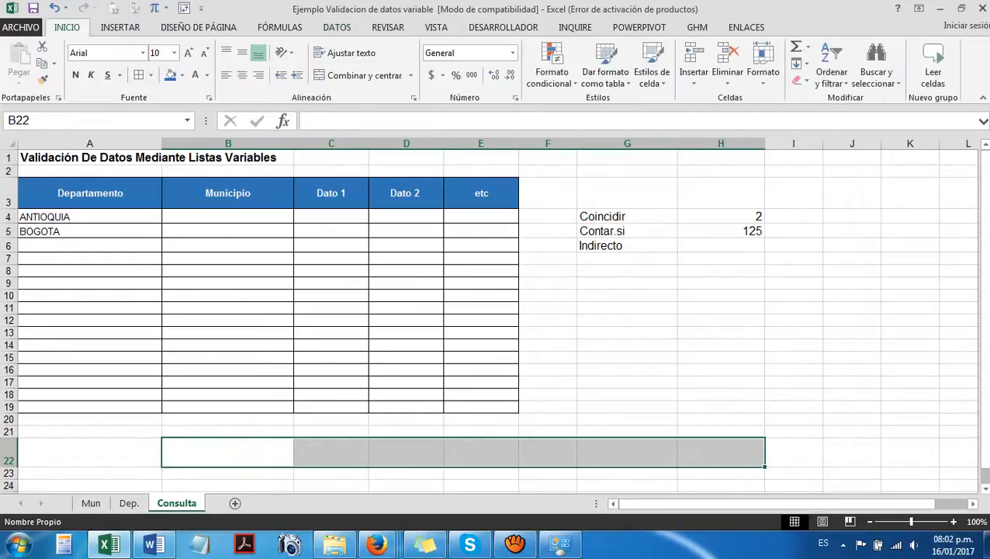
click(361, 75)
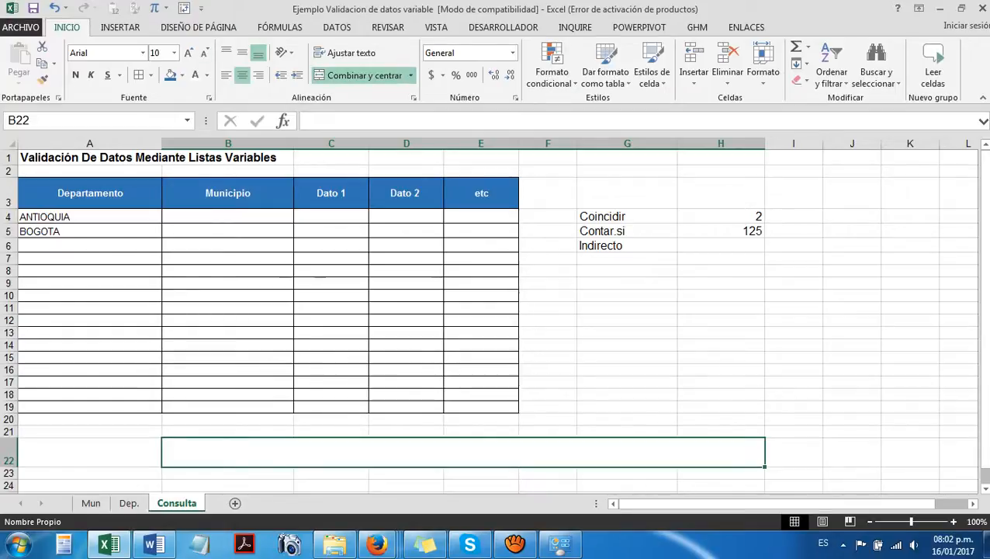
drag(9, 467, 9, 479)
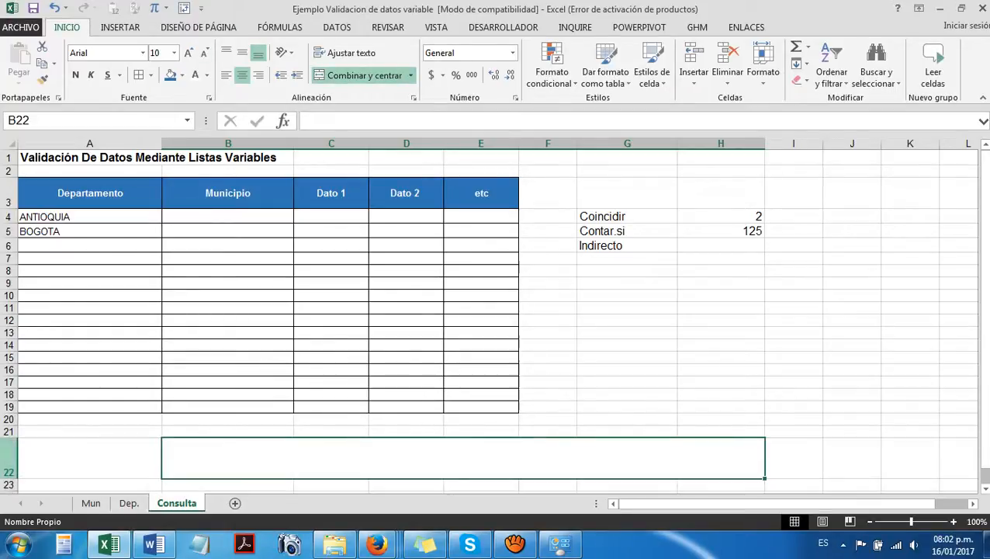
Start a formula in merged cell B22 with the INDIRECTO function, leaving its reference argument open.
scroll(497, 319, down, 1)
scroll(497, 319, down, 1)
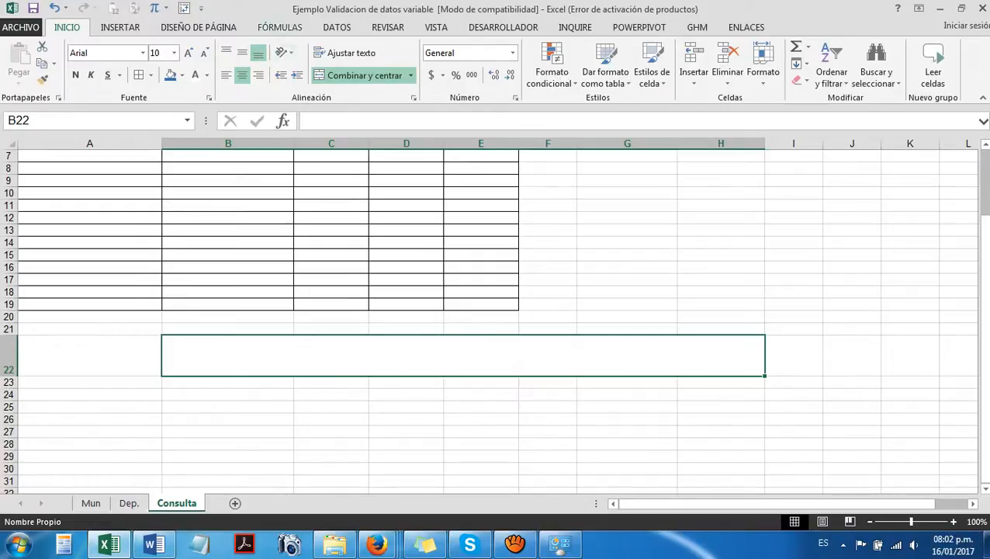
click(279, 27)
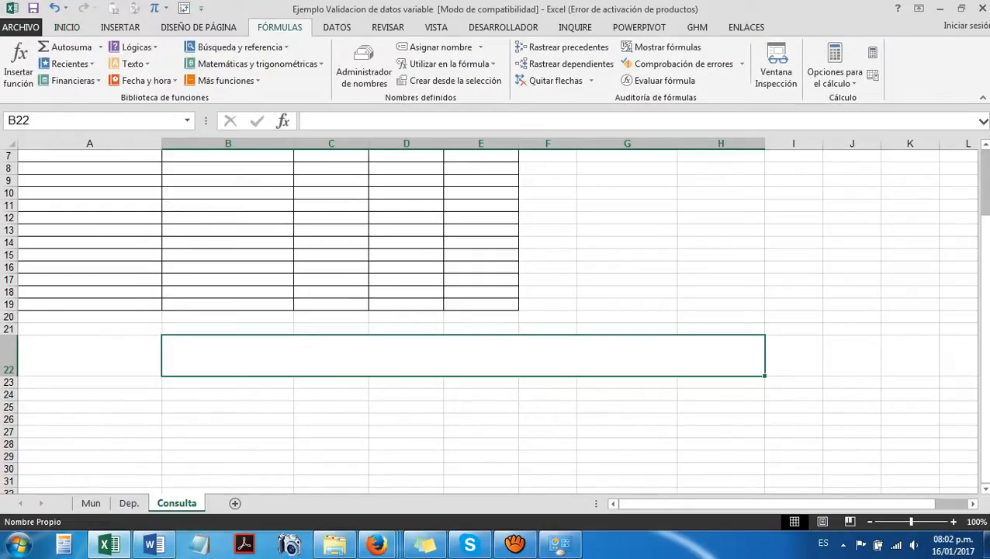
scroll(497, 319, up, 1)
text(+)
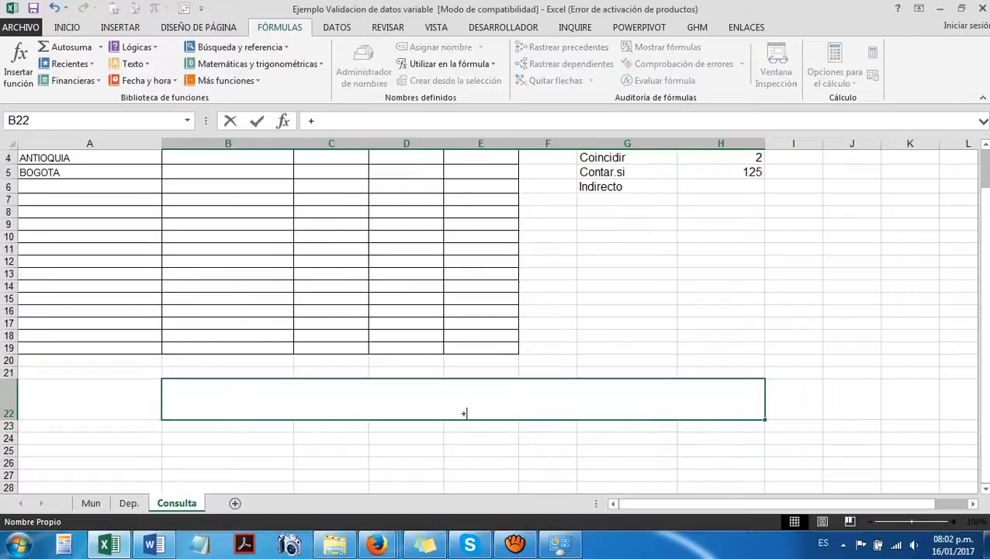
key(BackSpace)
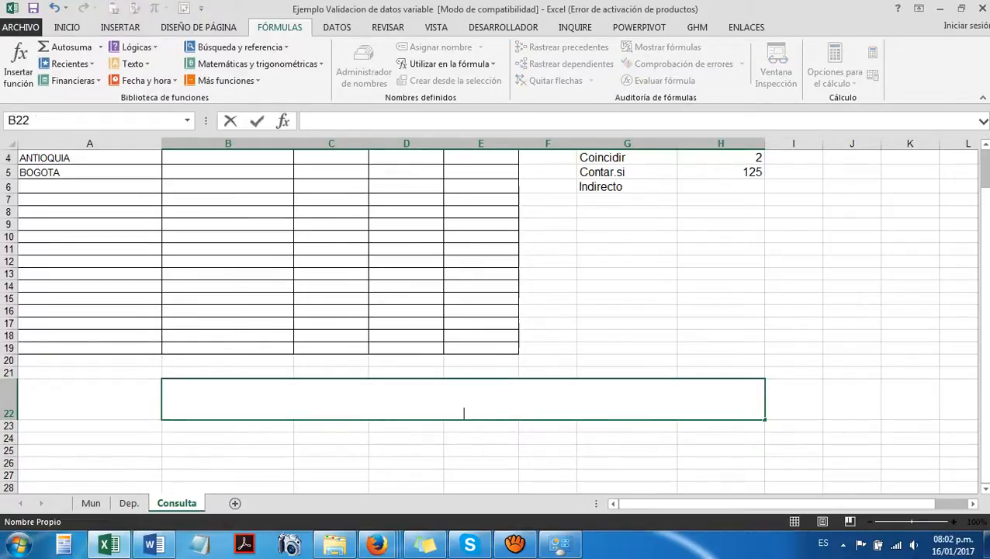
text(=I)
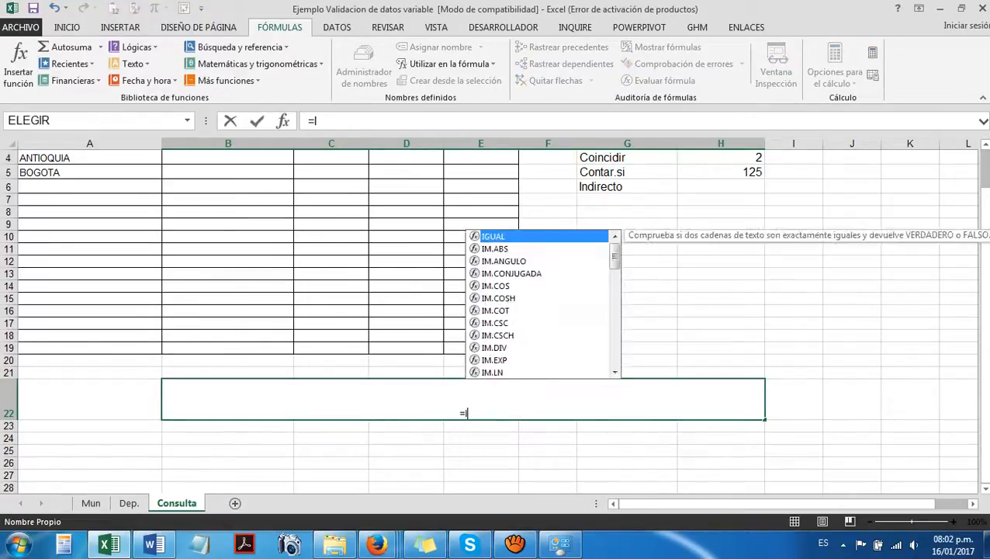
text(NDIR)
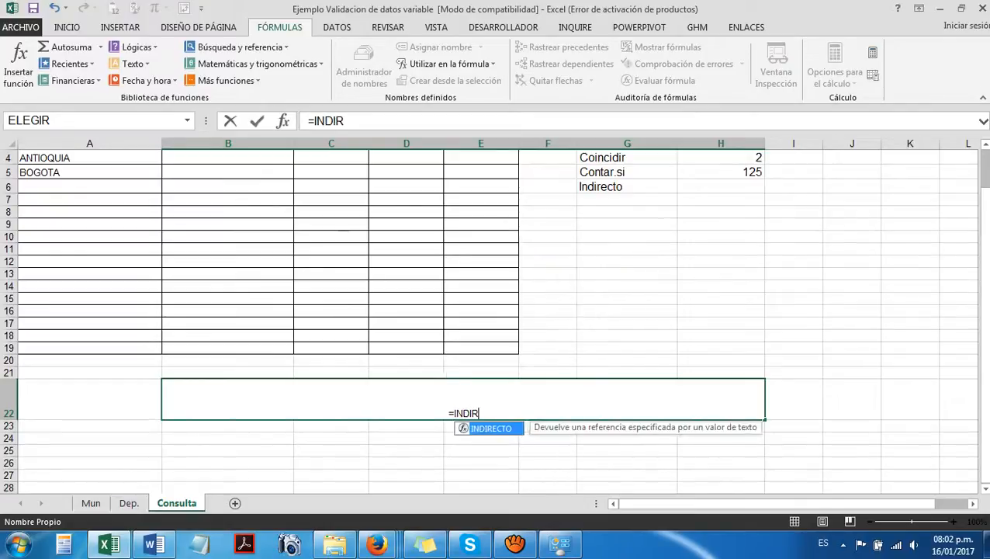
text(ECTO()
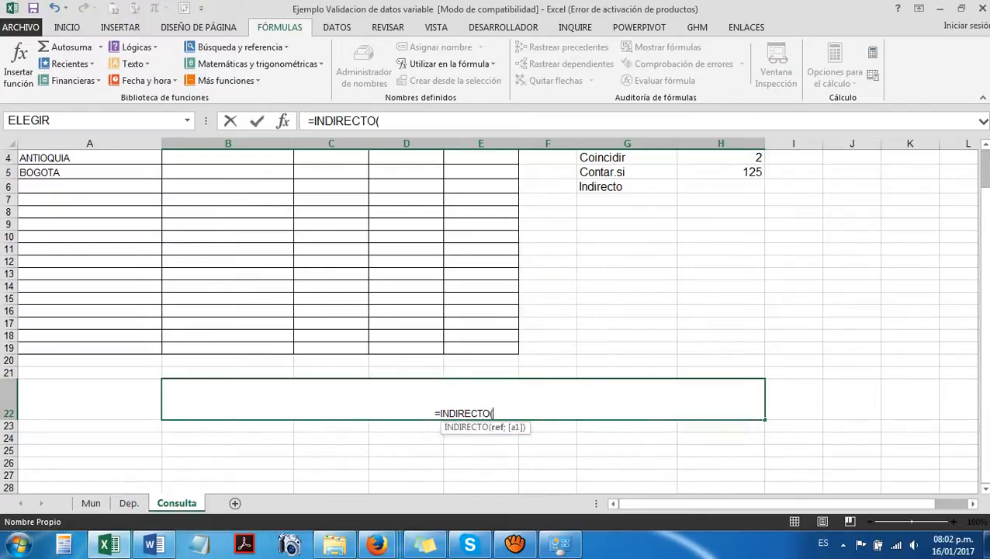
Begin the INDIRECTO reference in B22 with the text "MUN!$B$" followed by the & operator.
text("MUN)
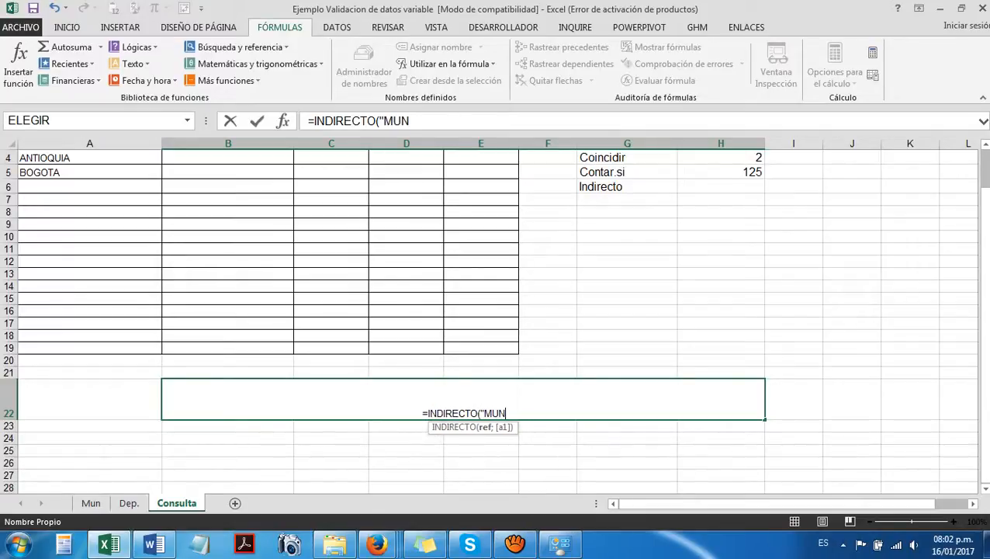
text(!)
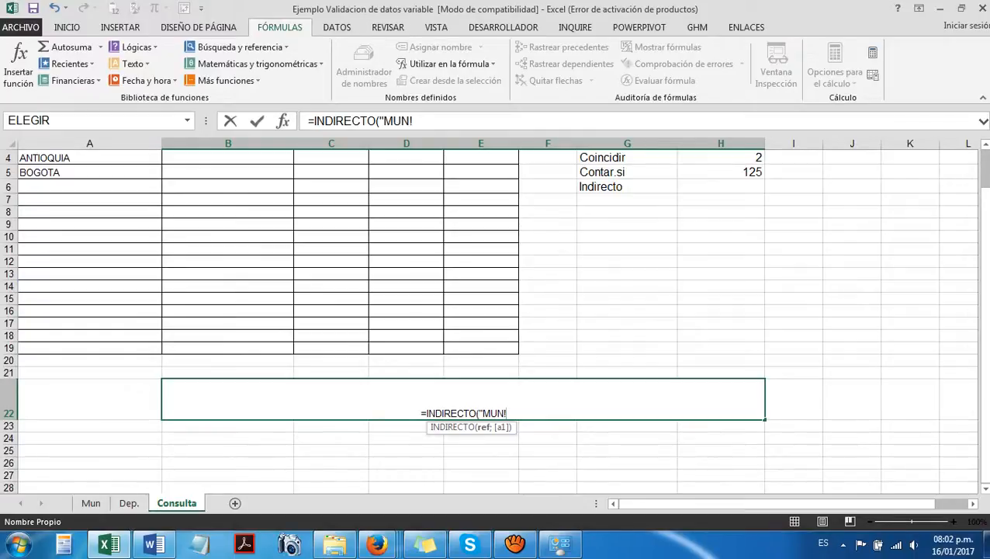
text($)
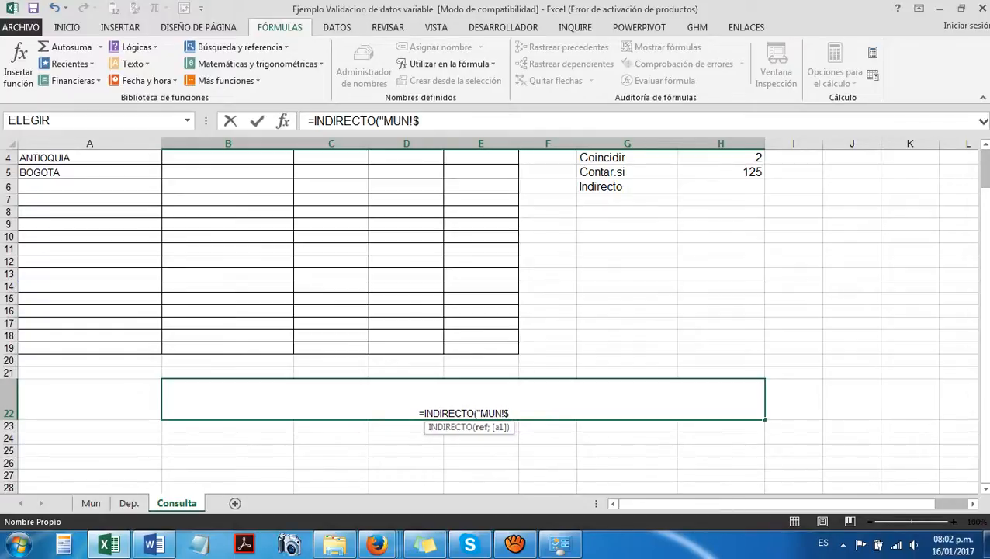
text(B)
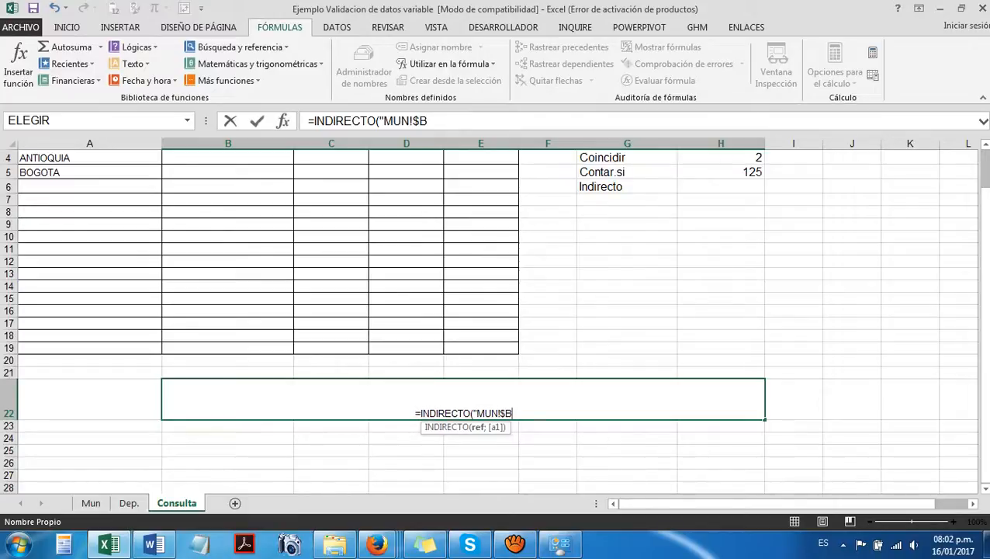
text($)
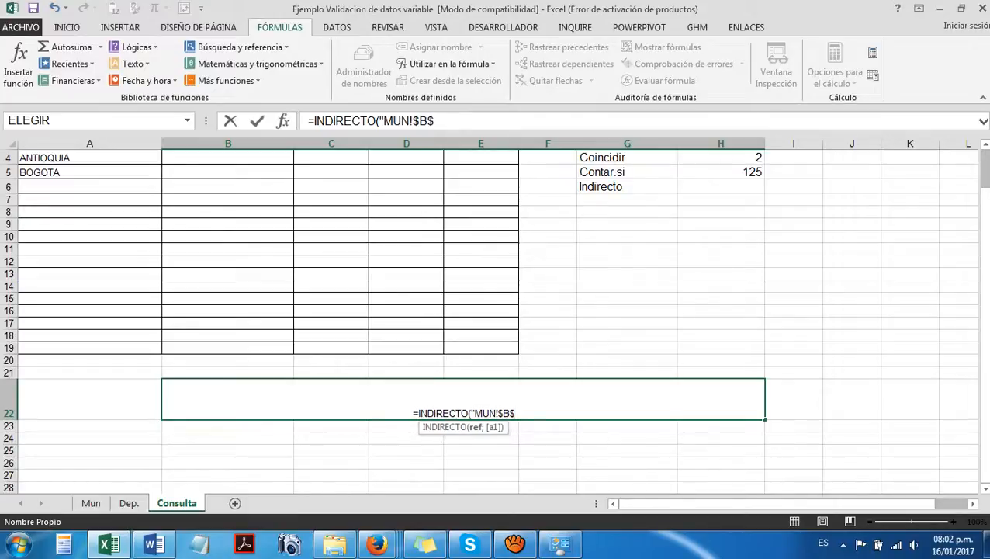
text(")
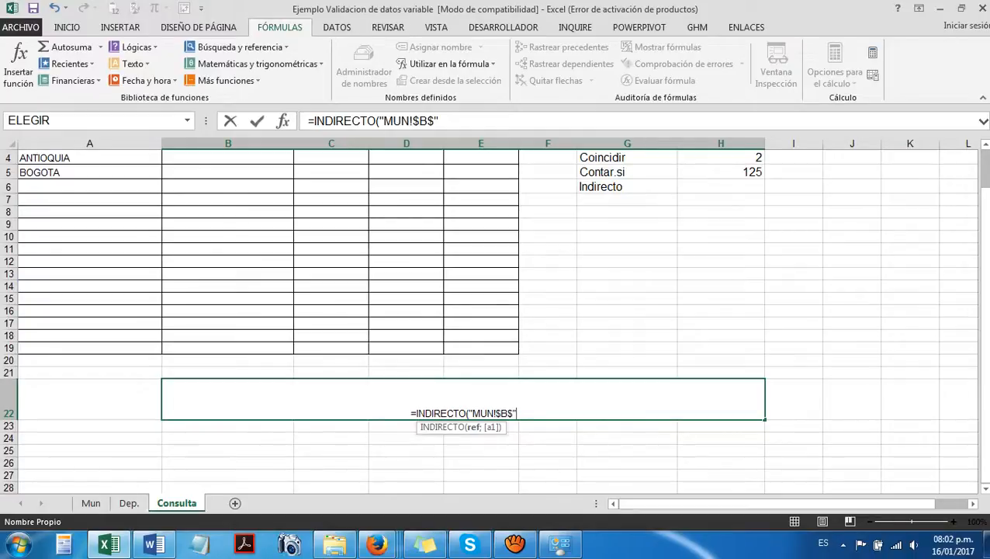
text(&)
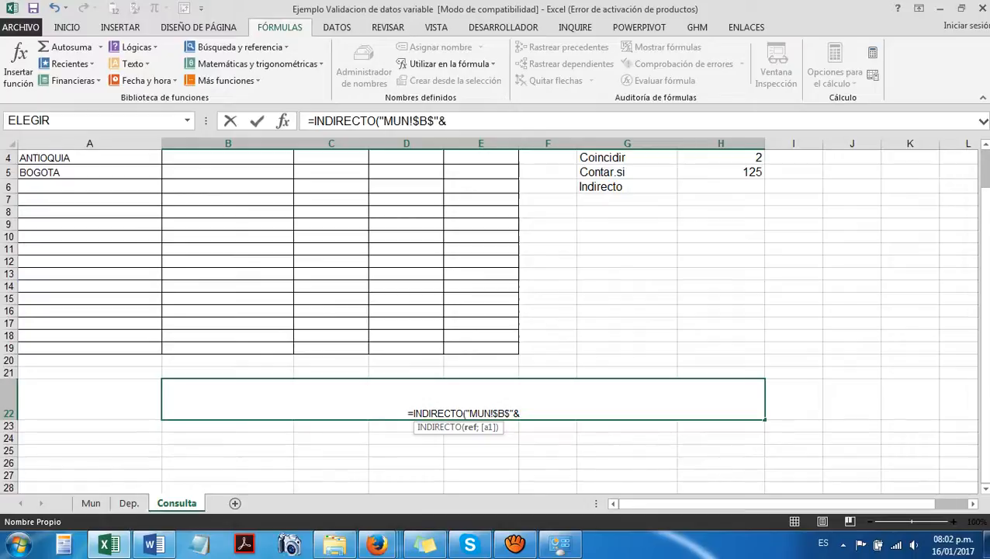
Append the COINCIDIR function after the & operator in B22's formula, leaving its arguments open.
text(COI)
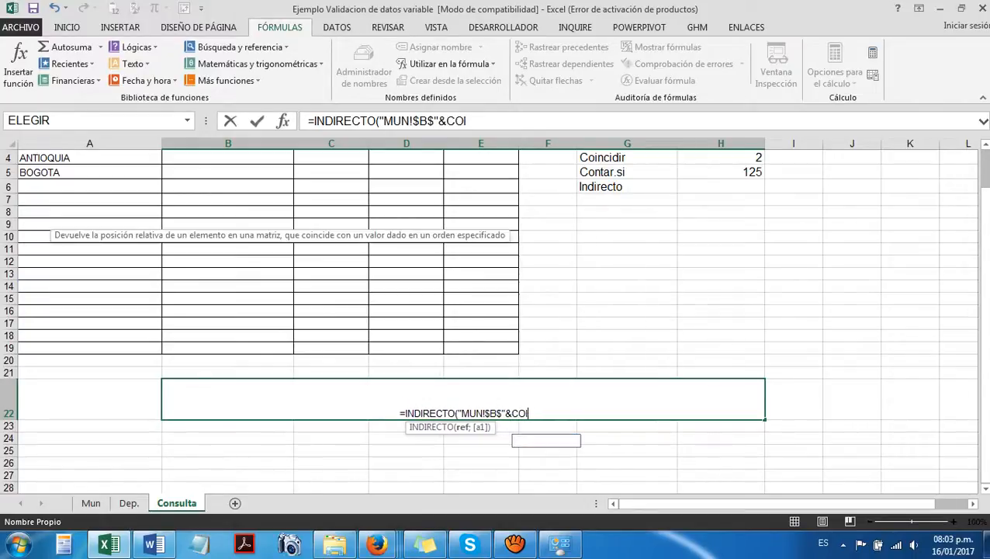
text(NI)
key(Tab)
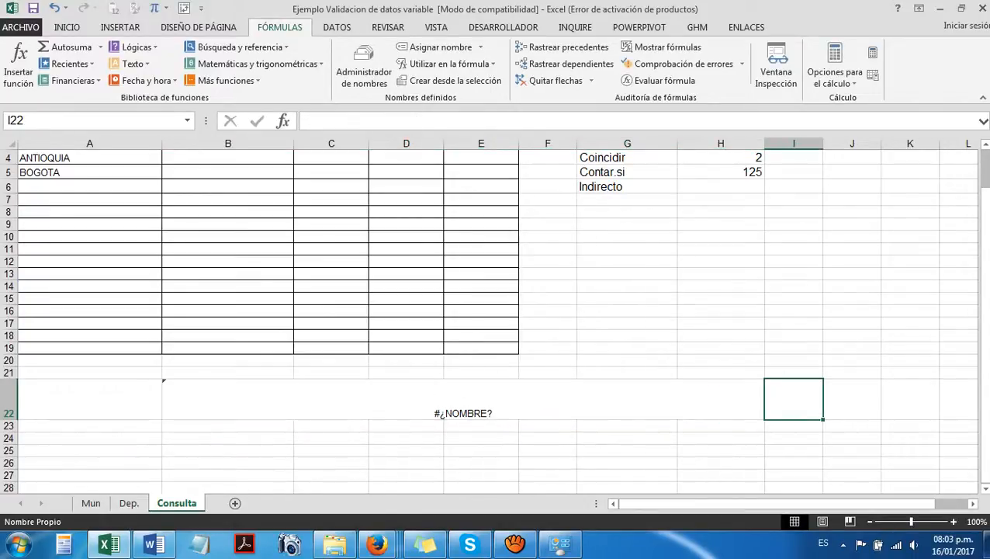
key(shift+Tab)
key(F2)
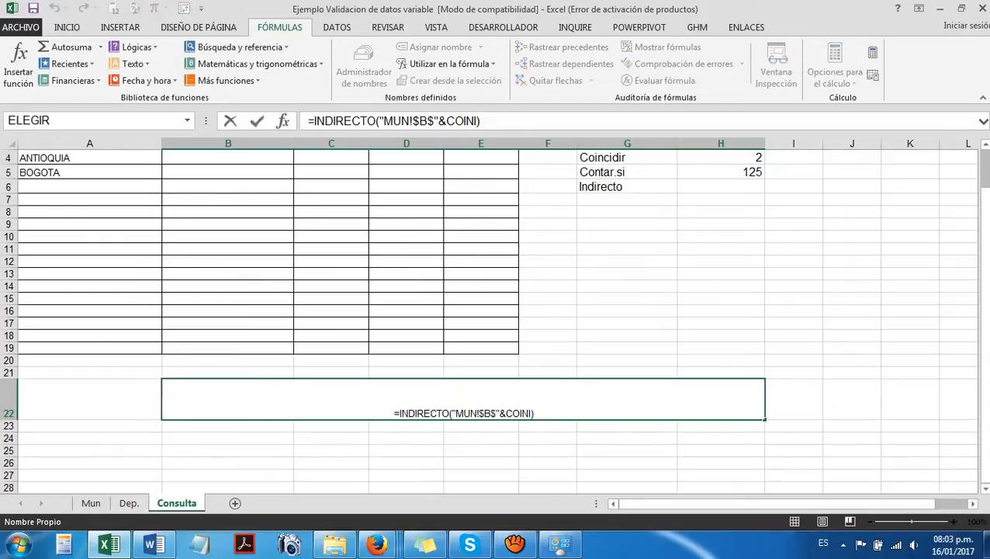
key(BackSpace)
key(BackSpace)
key(Tab)
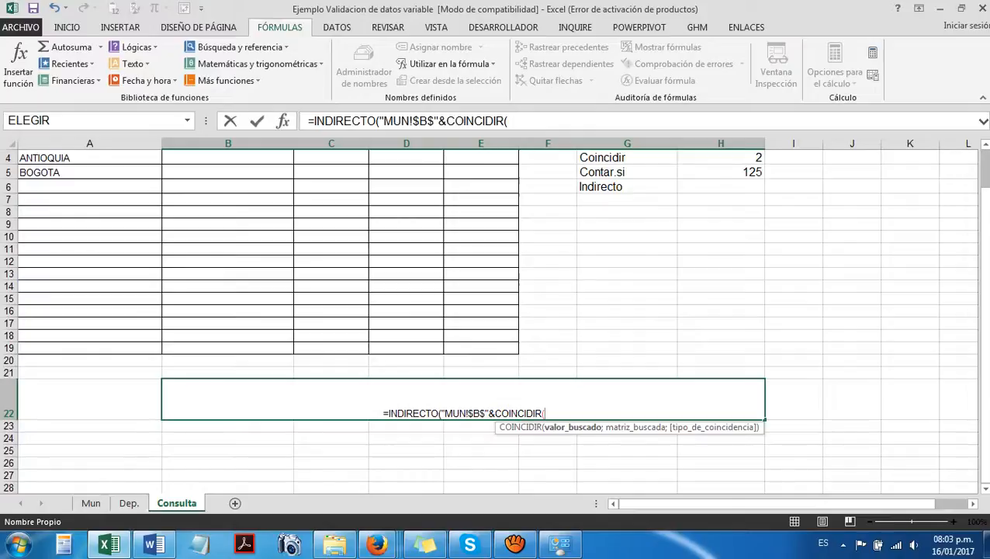
Supply INDIRECTO("A"&FILA()) as the lookup value of COINCIDIR in B22's formula.
text(IN)
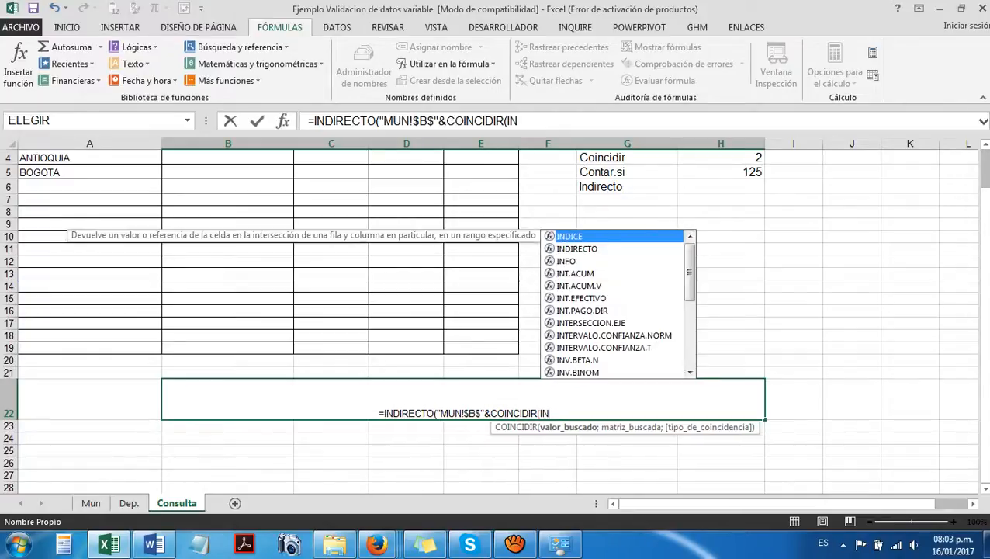
text(DI)
key(Tab)
key(BackSpace)
key(BackSpace)
key(BackSpace)
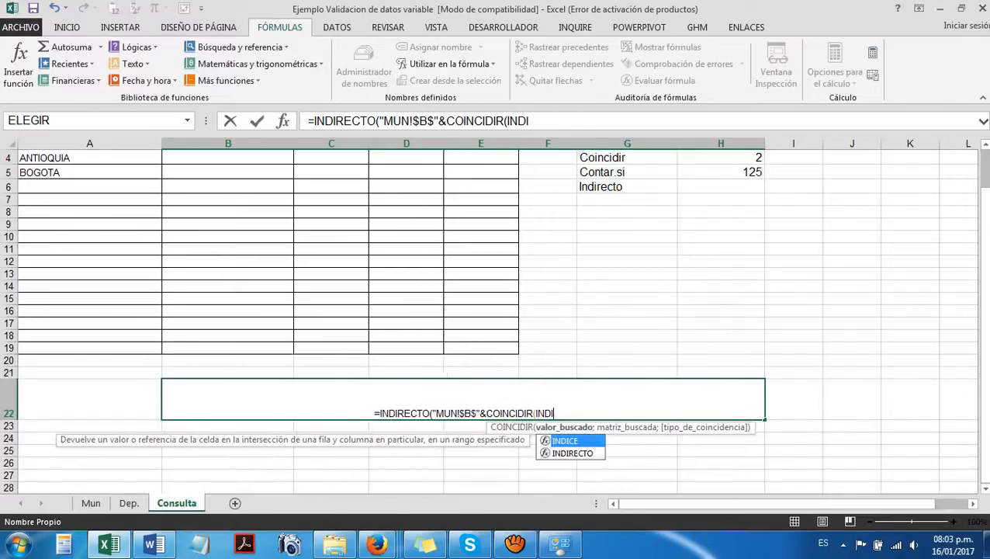
key(Down)
key(Tab)
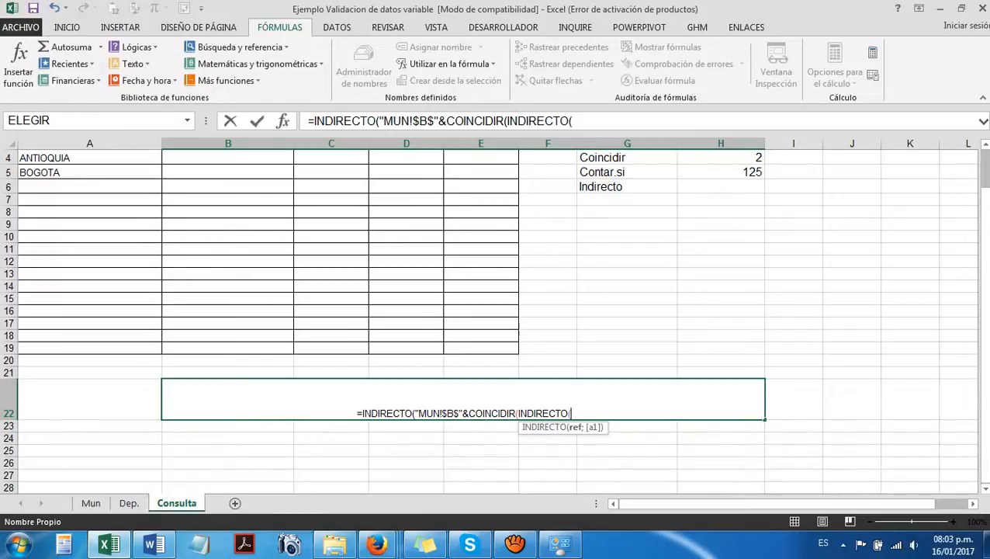
text("A")
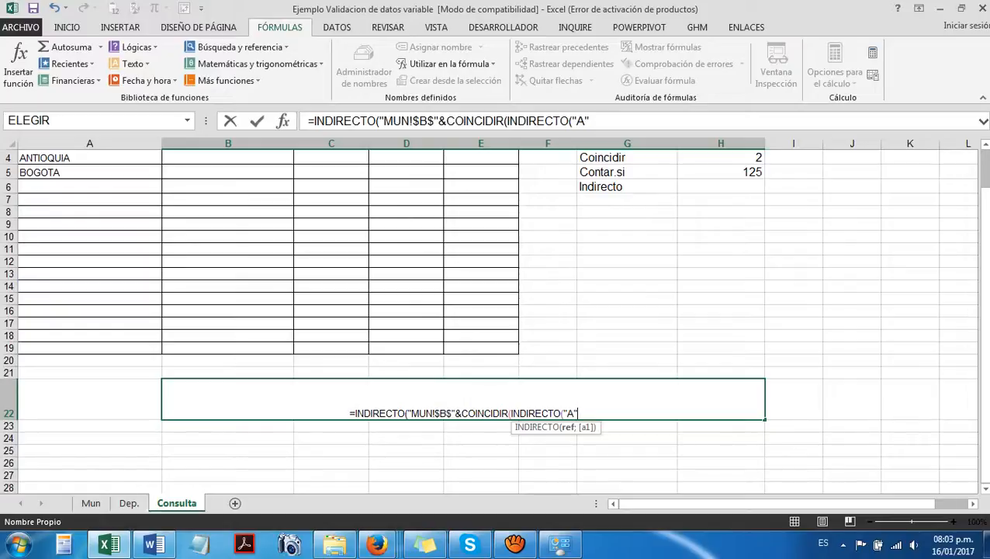
text(&)
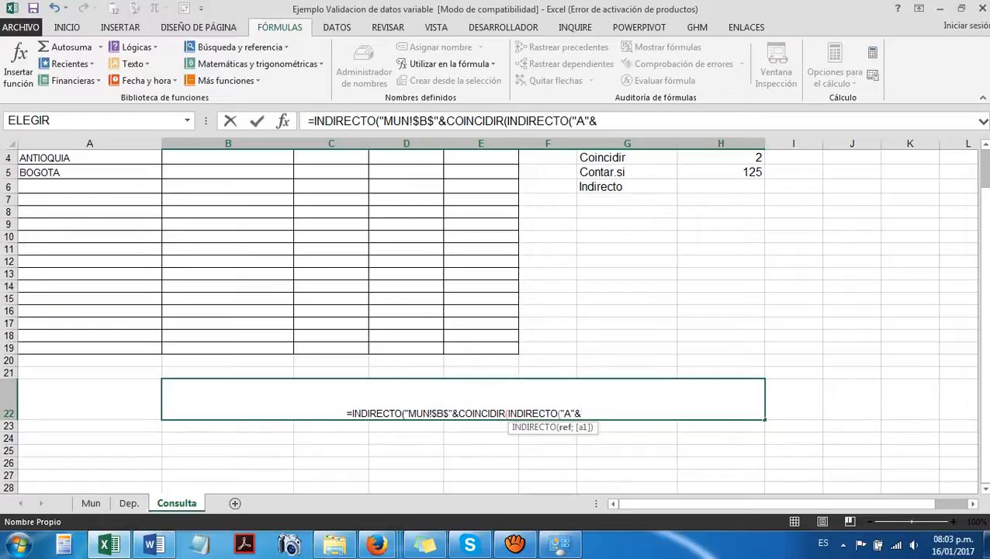
text(FILA())
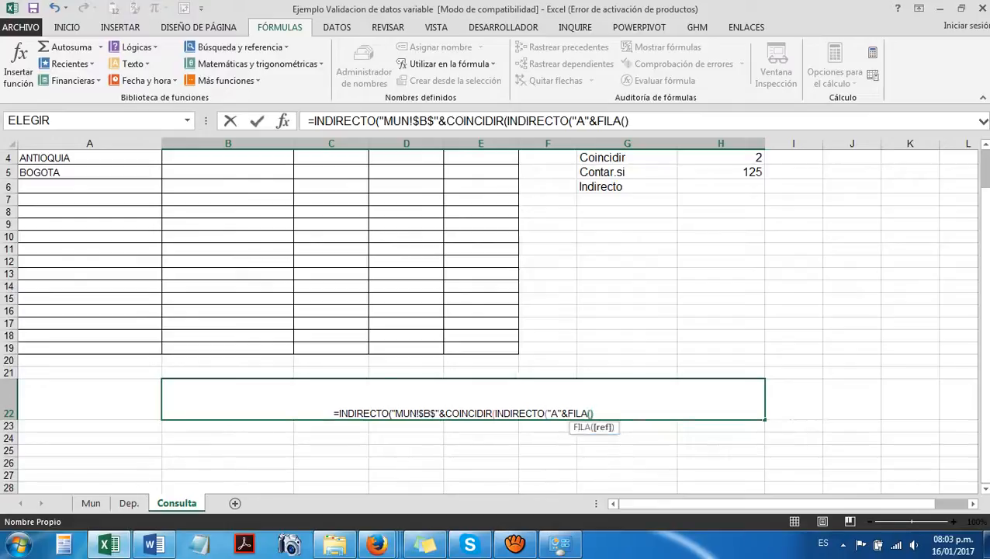
text())
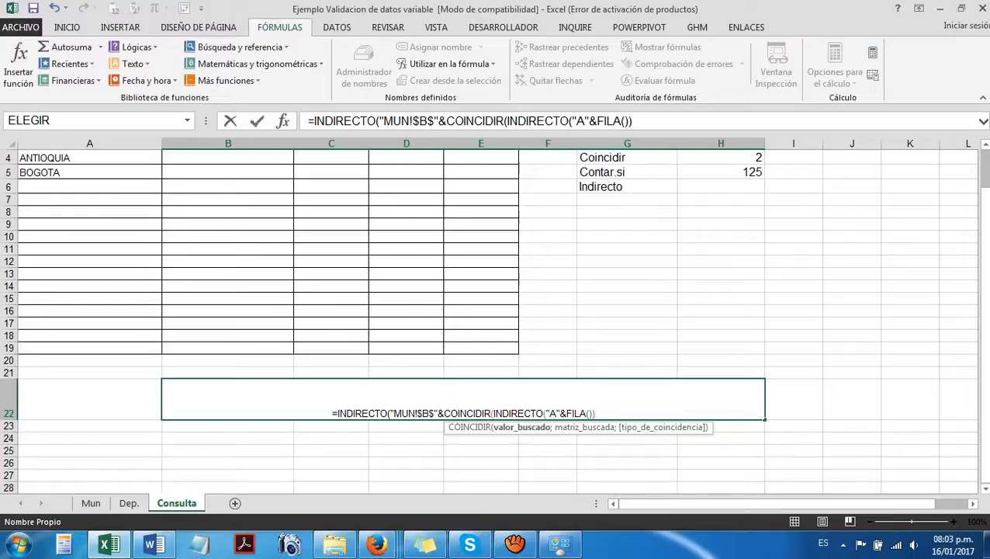
Complete COINCIDIR in B22's formula with the lookup array MUN!$A:$A and match type 0.
text(;)
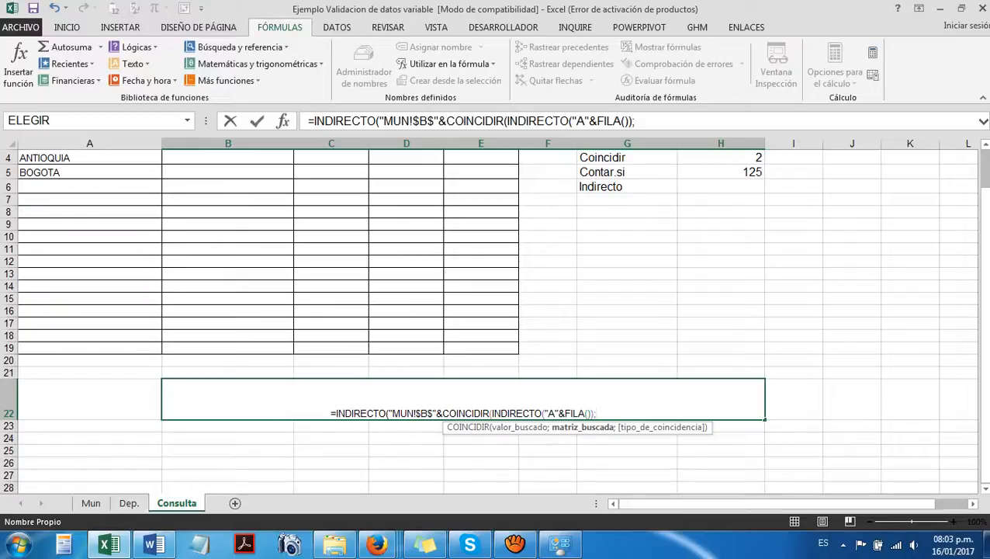
text(MUN!)
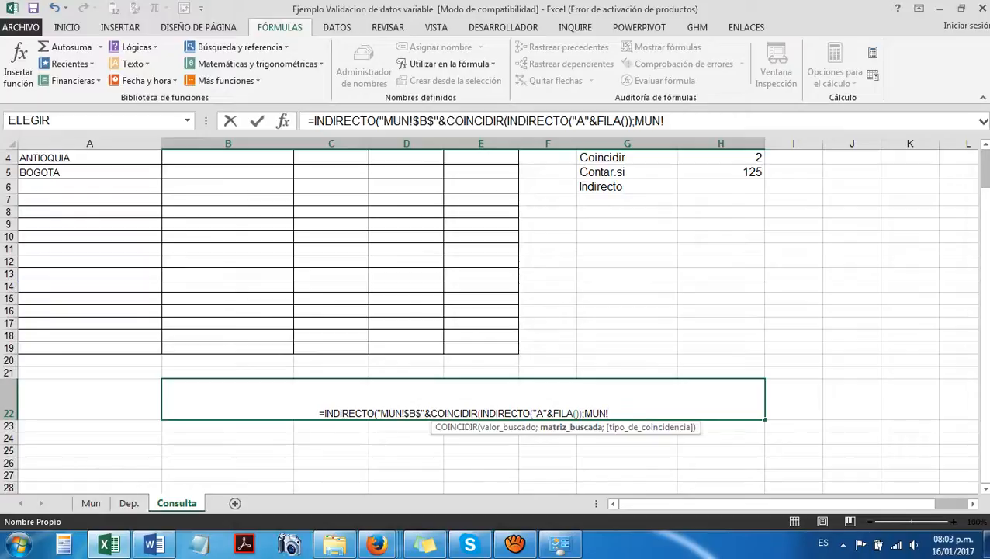
text($)
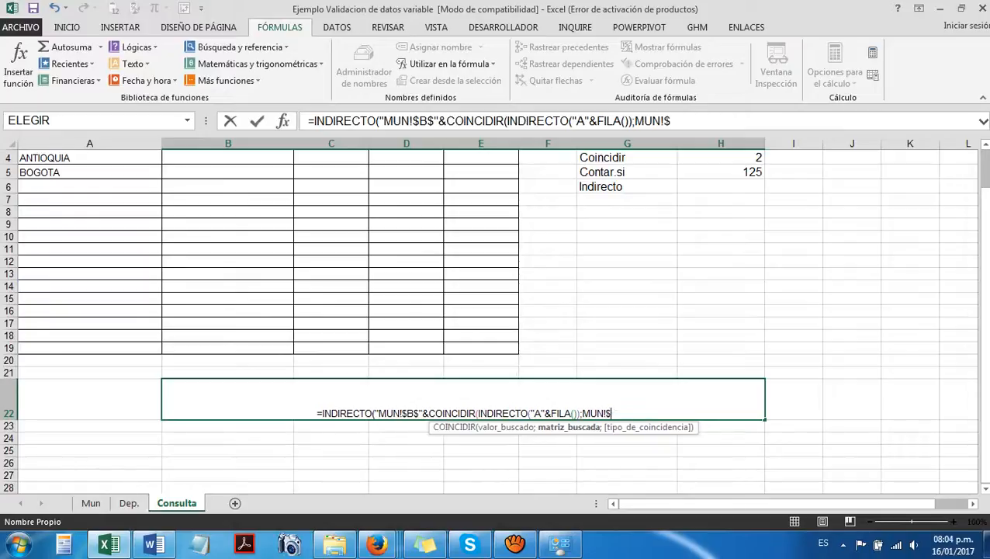
text(A)
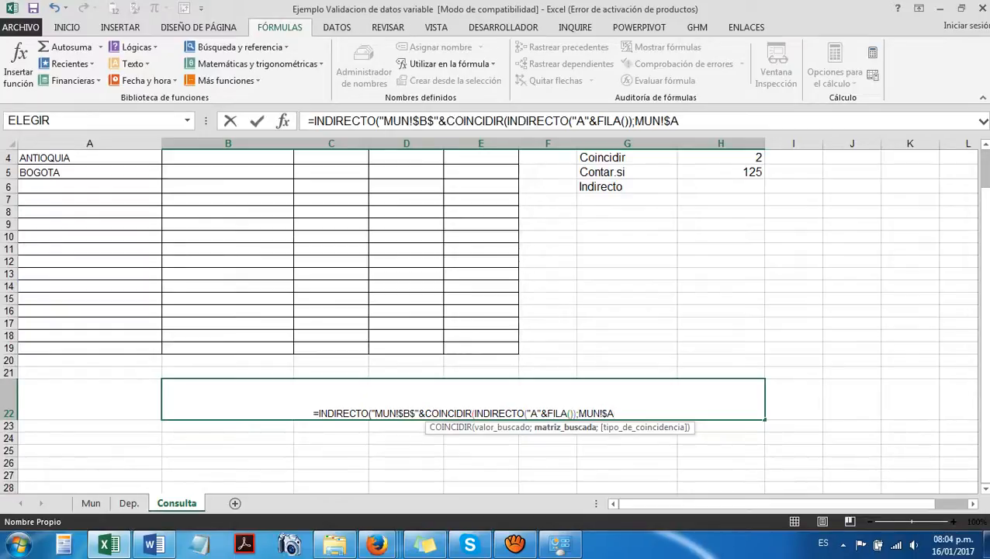
text(:)
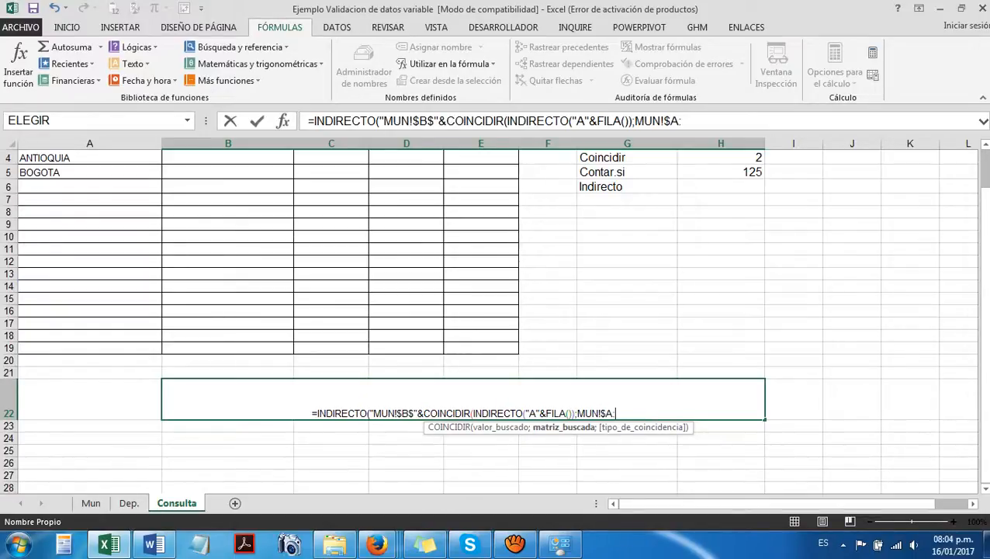
text($A)
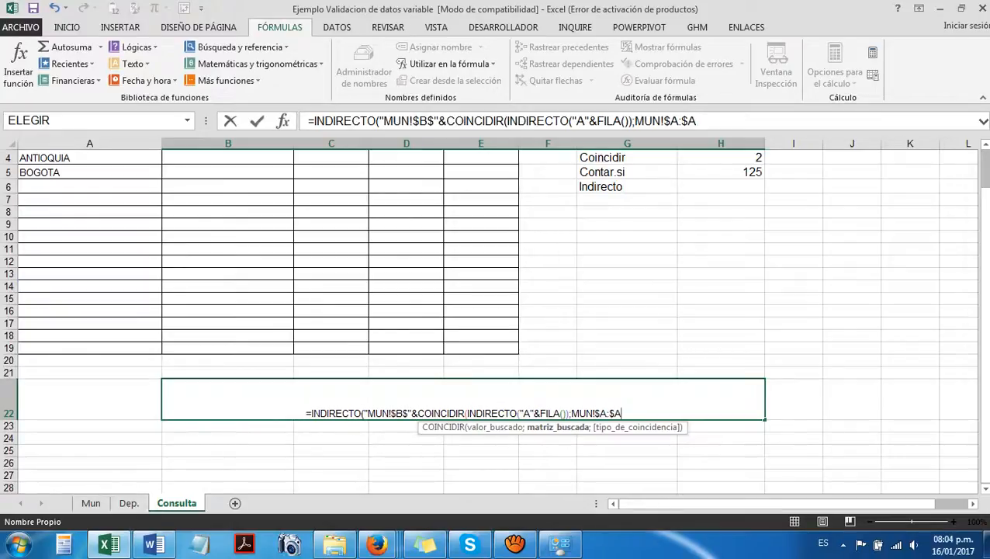
text(;0))
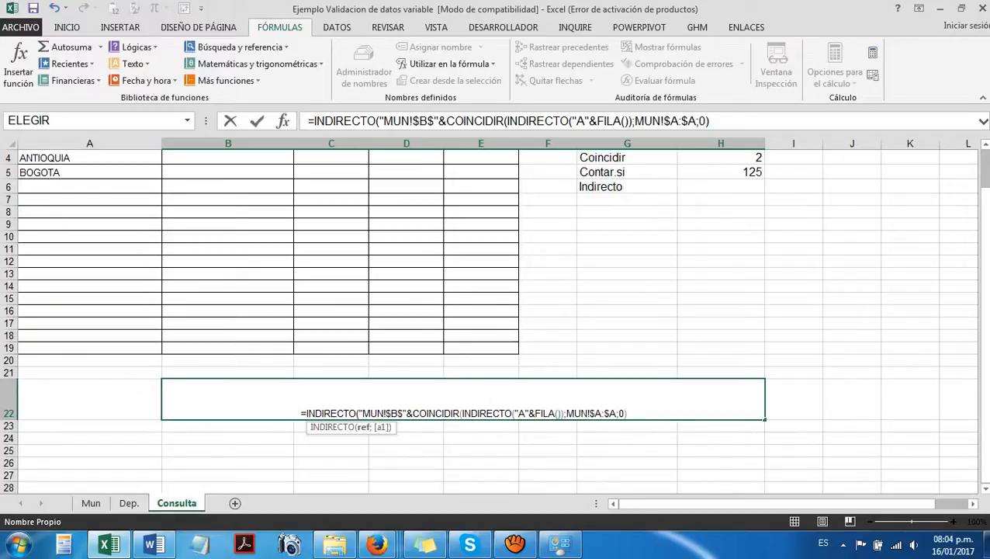
Append &":$B$"& after the COINCIDIR function in B22's formula to begin the end of the range reference.
text(&)
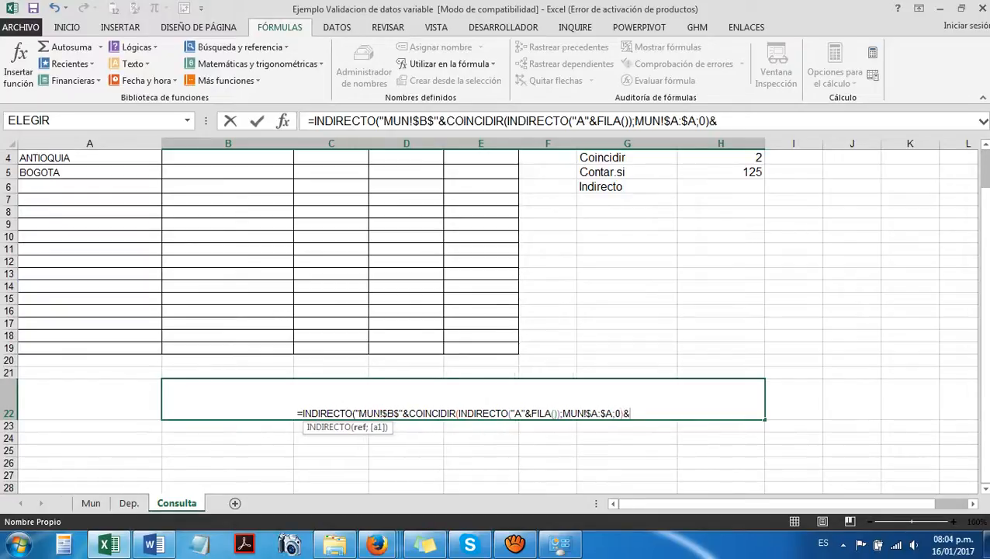
text(")
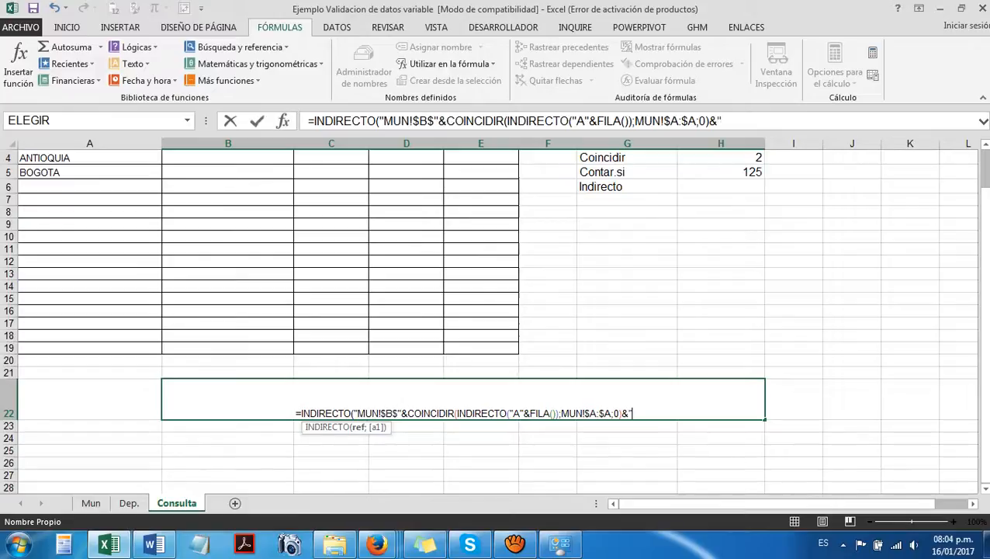
text(:)
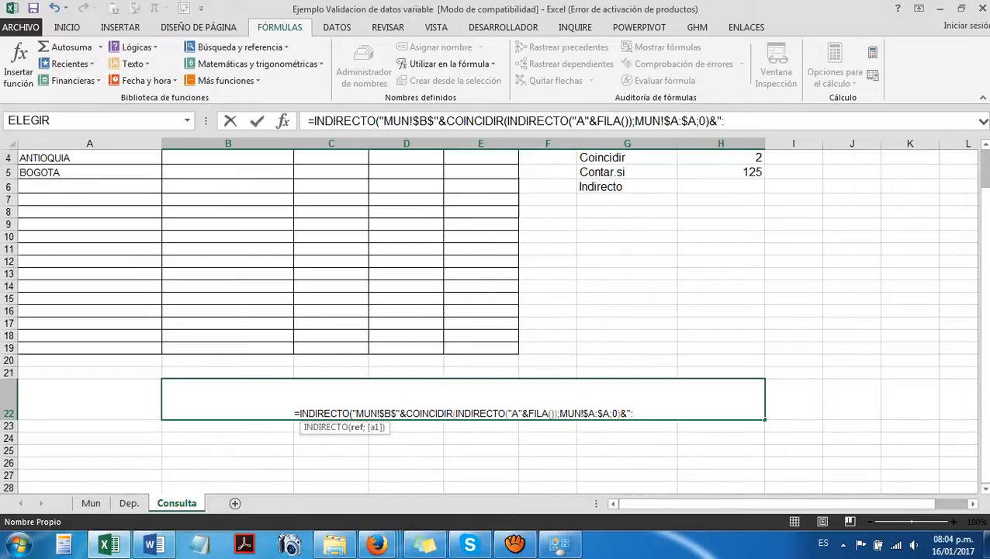
text($)
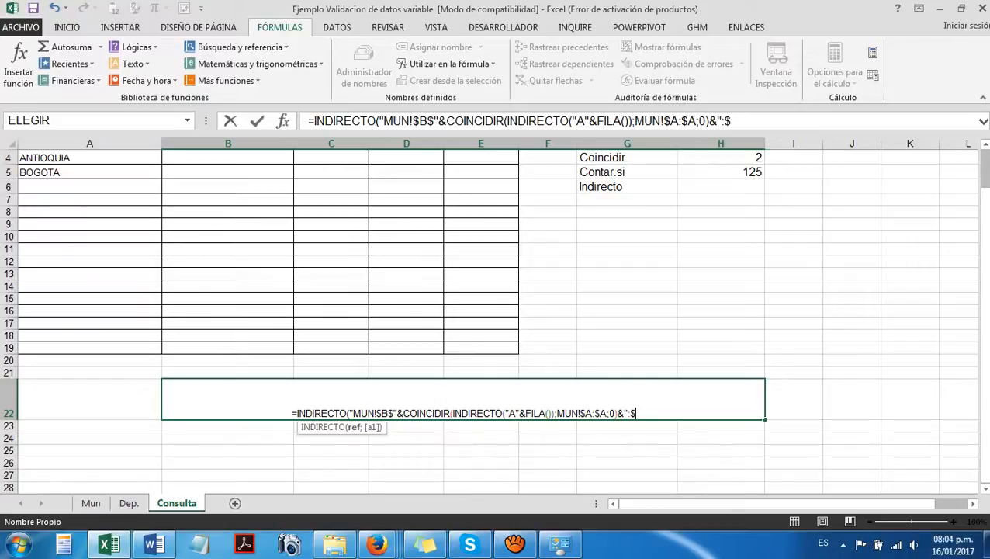
text(B)
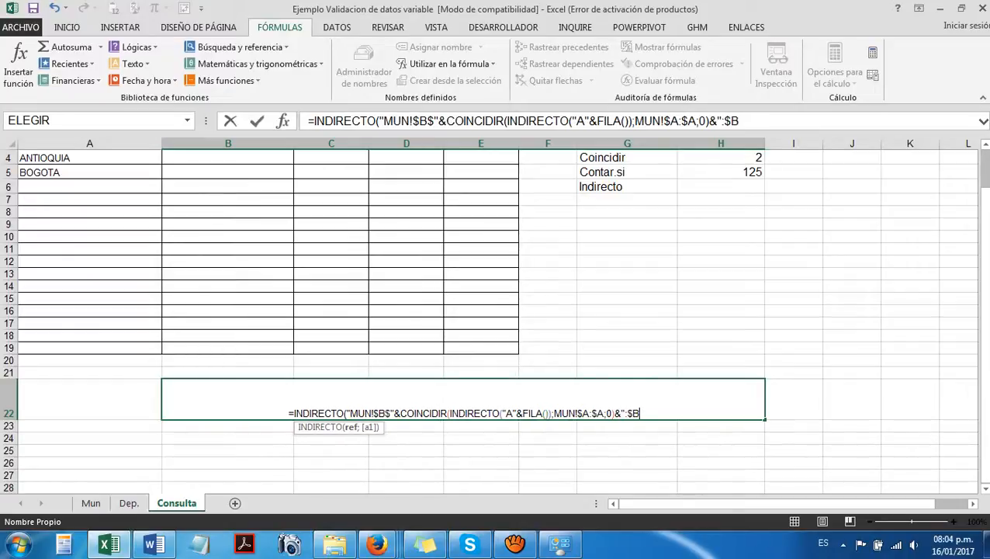
text($)
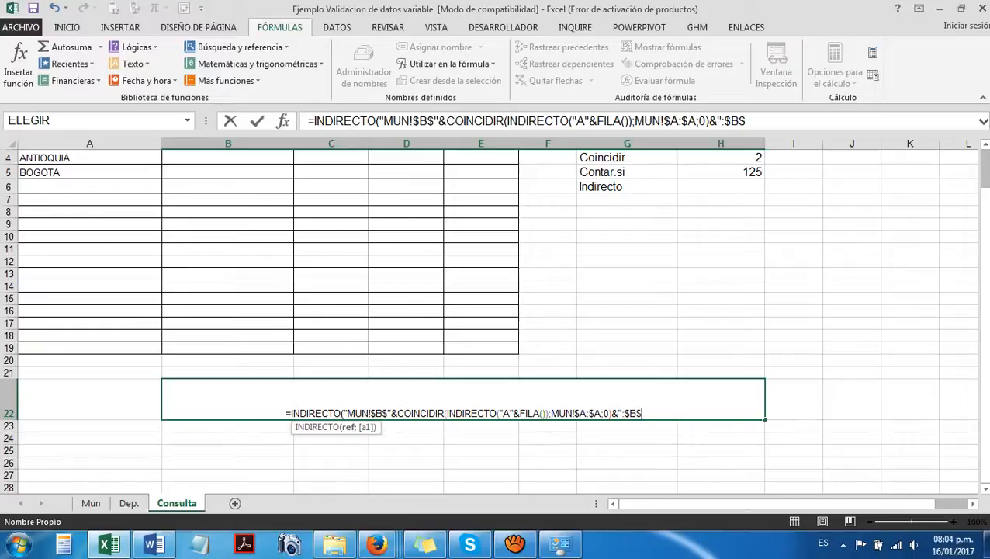
text("&C)
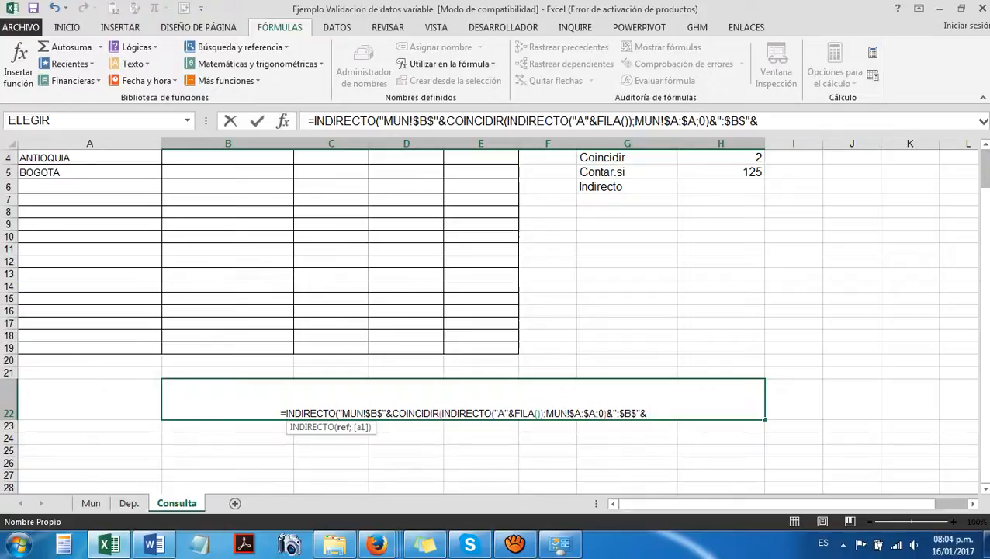
Duplicate COINCIDIR(INDIRECTO("A"&FILA());MUN!$A:$A;0) at the end of B22's formula, replacing the partly entered function name.
text(O)
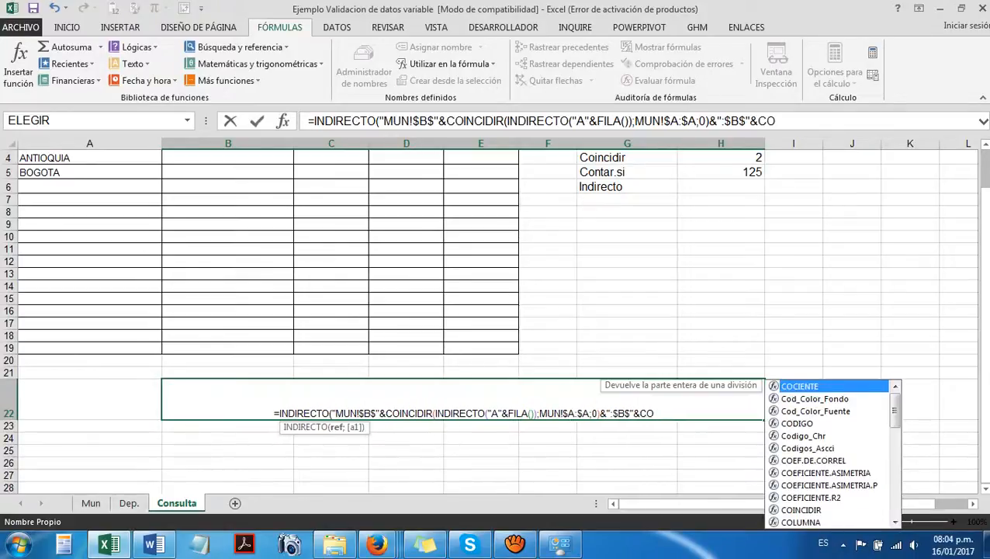
drag(387, 413, 599, 414)
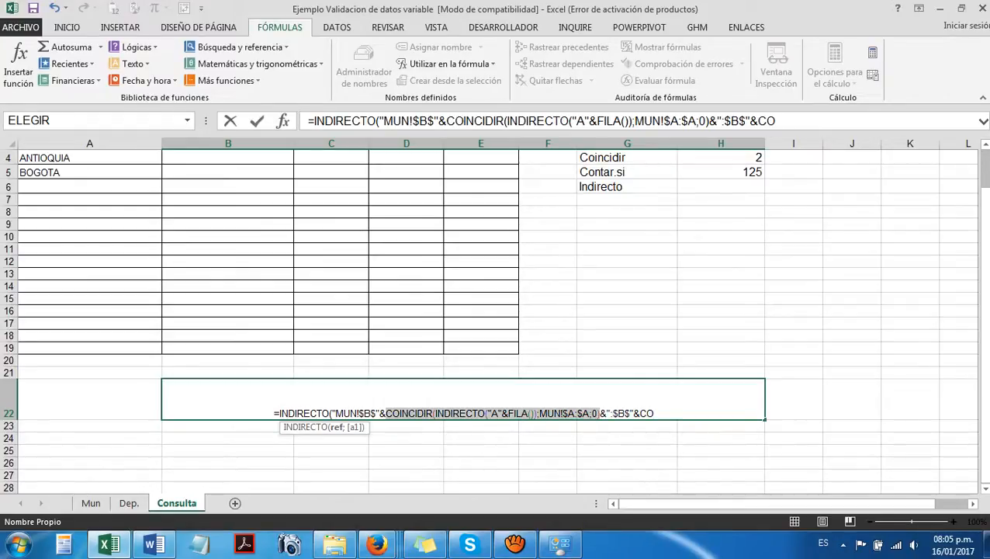
drag(640, 414, 654, 414)
text(COINCIDIR(INDIRECTO("A"&FILA());MUN!$A:$A;0))
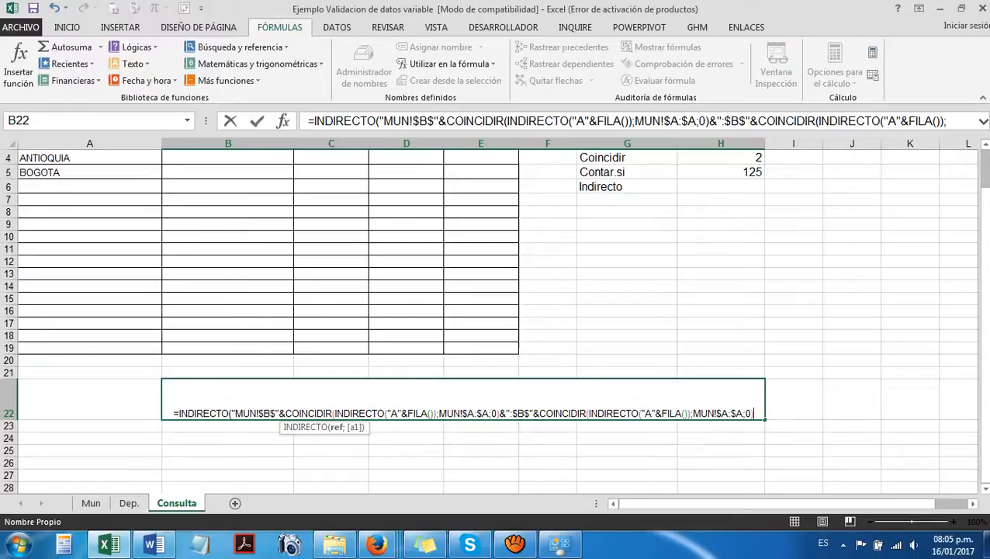
Add a CONTAR.SI function to the second COINCIDIR with the + operator, leaving its arguments open.
text(-)
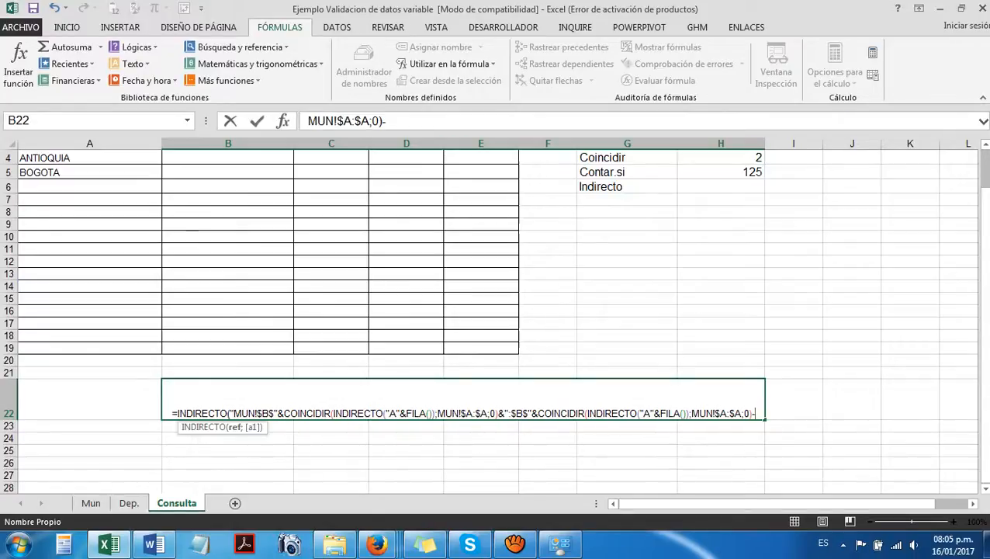
key(BackSpace)
text(+C)
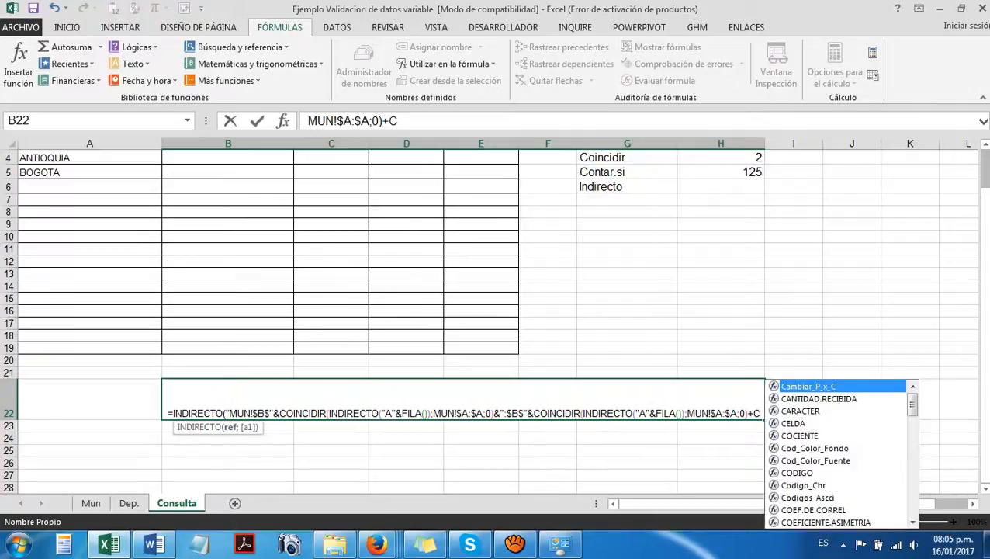
text(ONTAR)
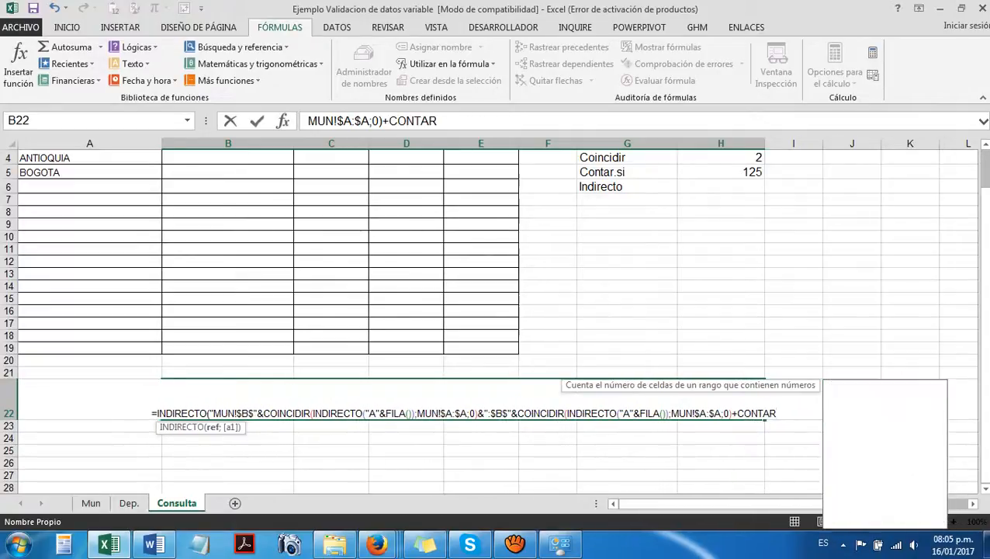
text(.SI()
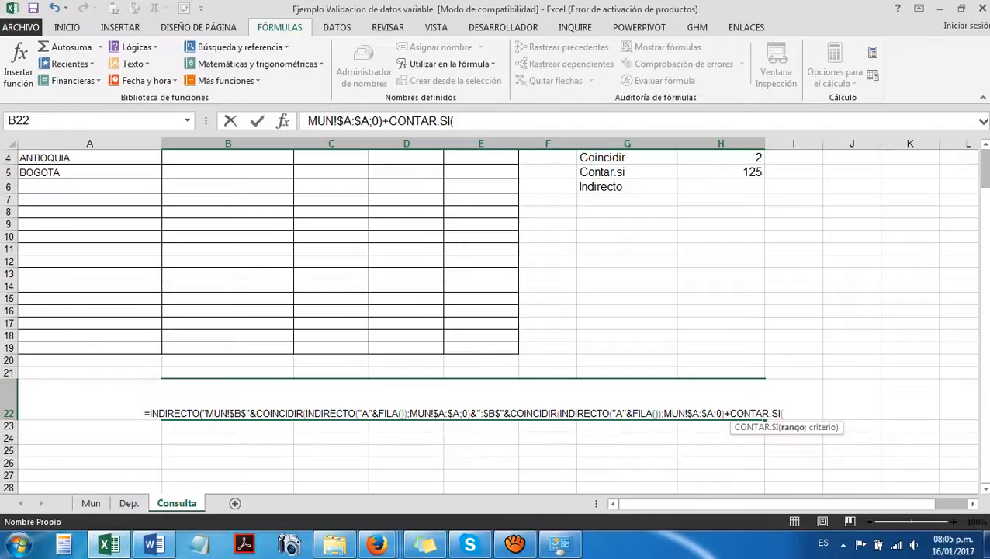
Enter MUN!$A:$A as the range argument of CONTAR.SI in B22's formula, followed by the argument separator.
text(MUN)
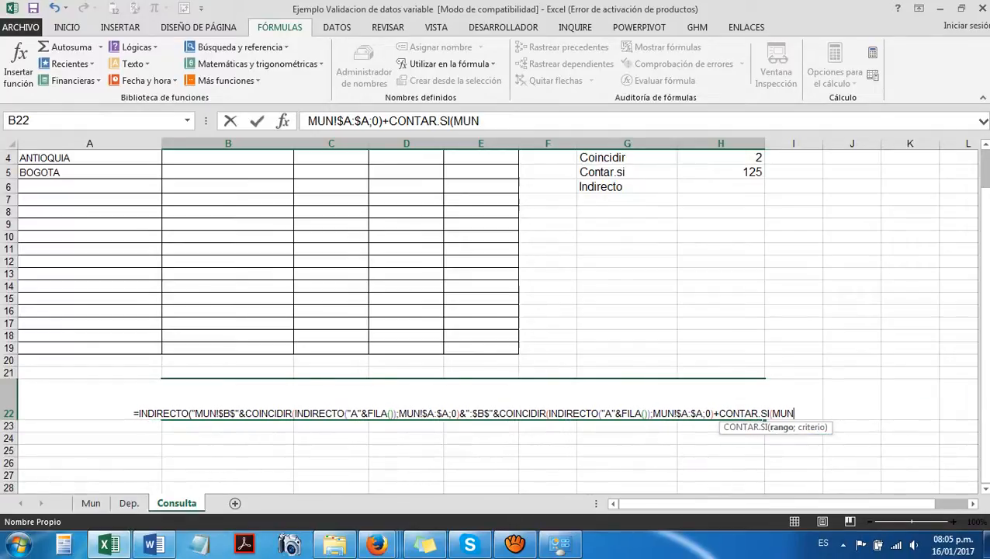
text(!)
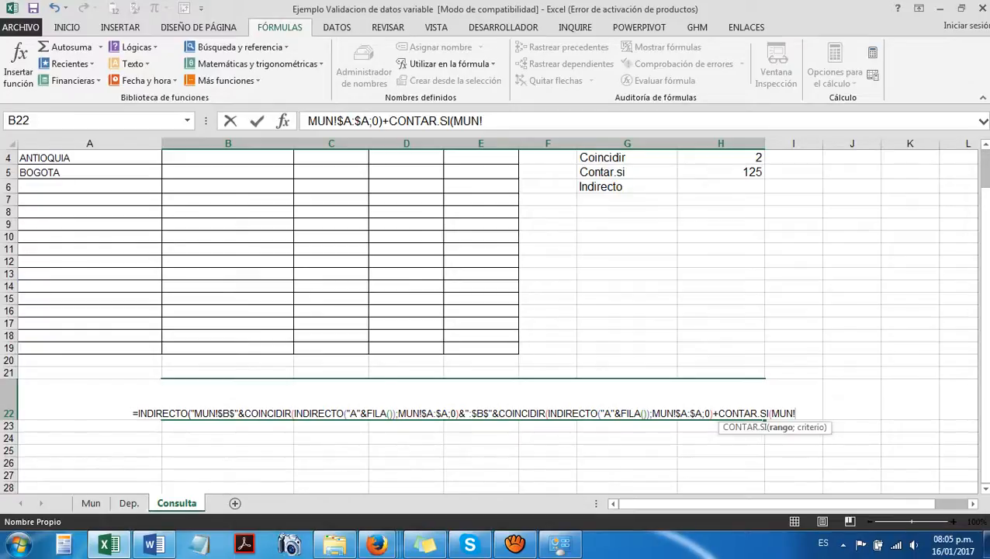
text($A:)
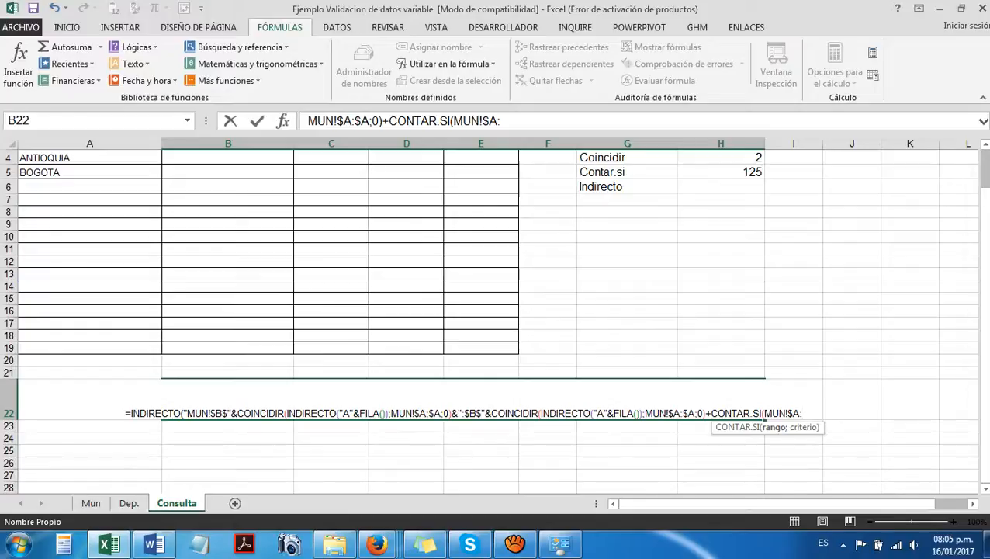
text($A)
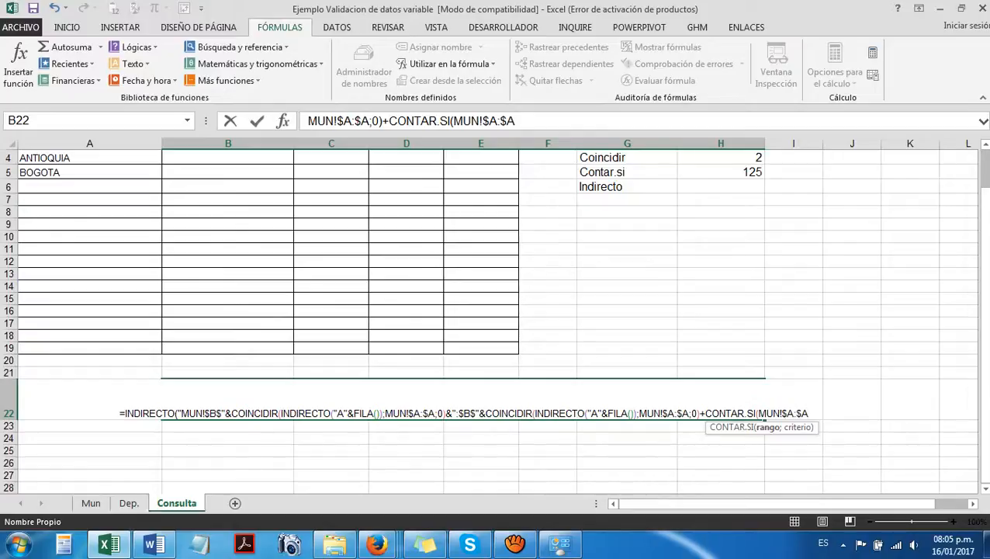
text(;)
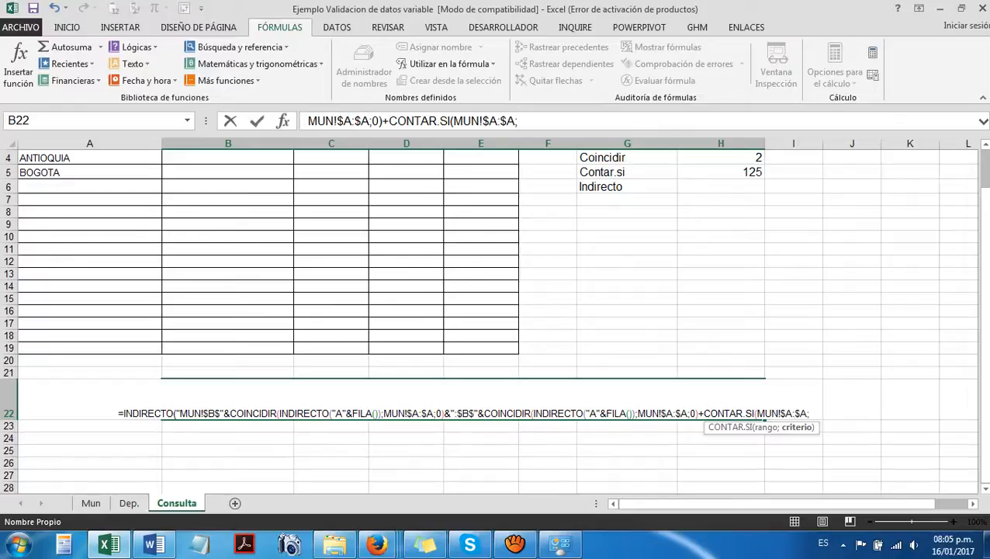
Copy INDIRECTO("A"&FILA()) from the first COINCIDIR into CONTAR.SI as its criterion and close the function.
drag(280, 413, 381, 413)
key(ctrl+c)
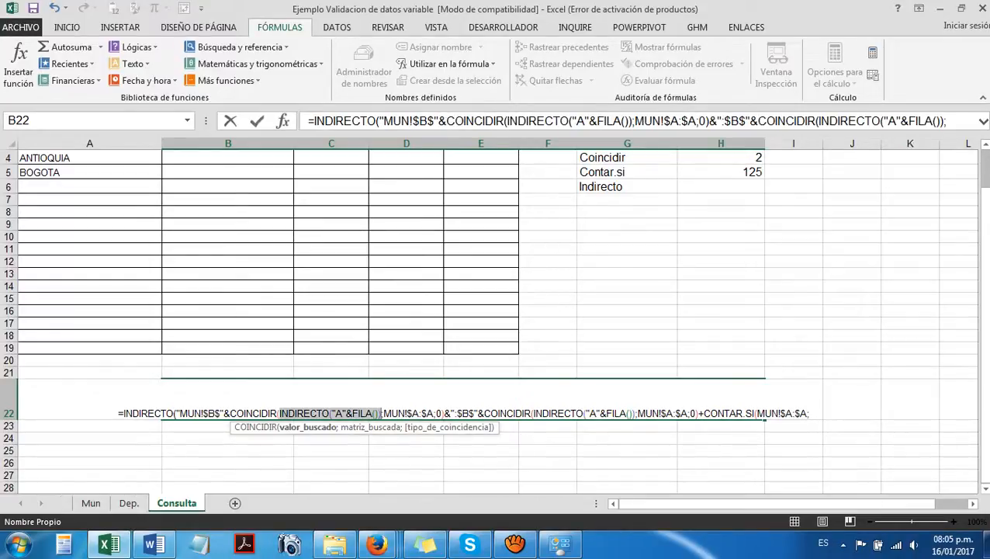
click(810, 413)
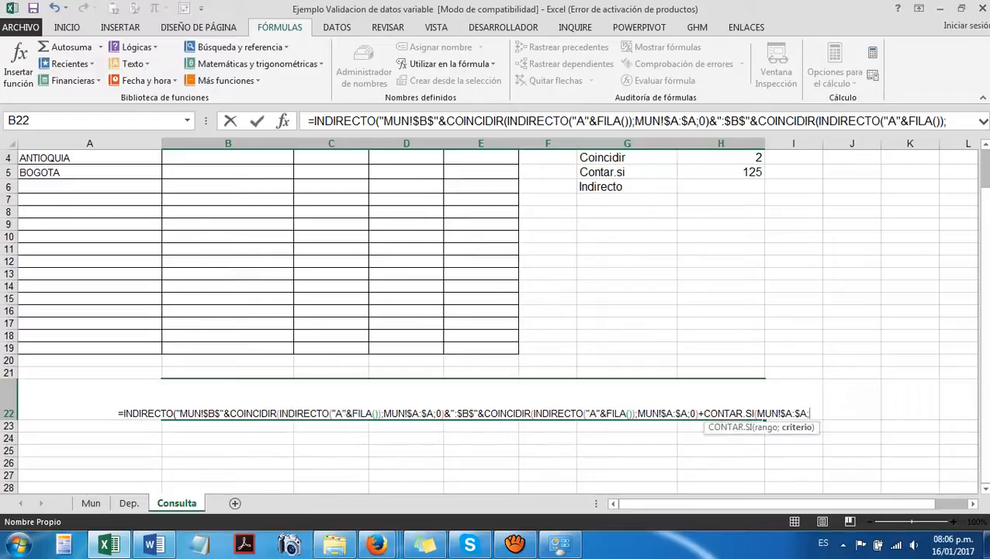
key(ctrl+v)
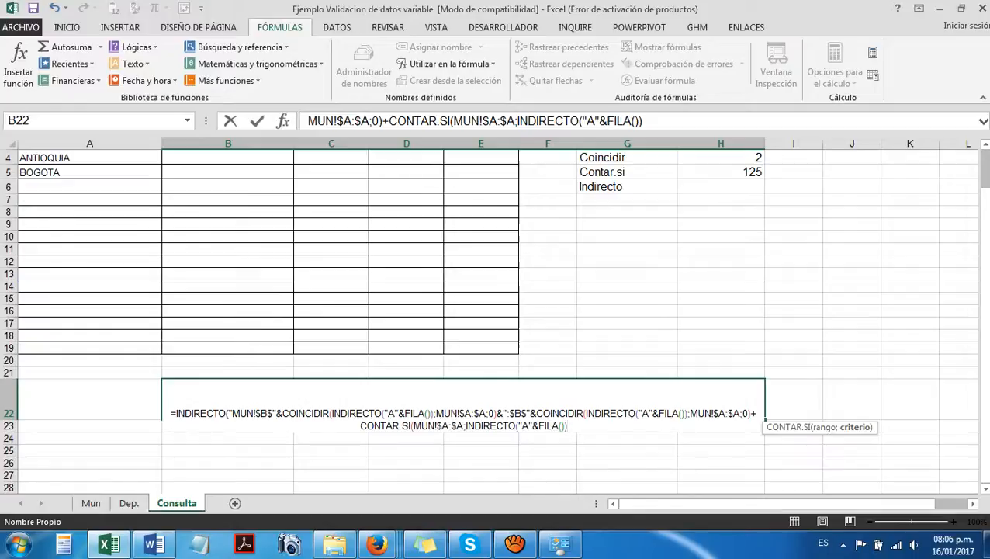
text())
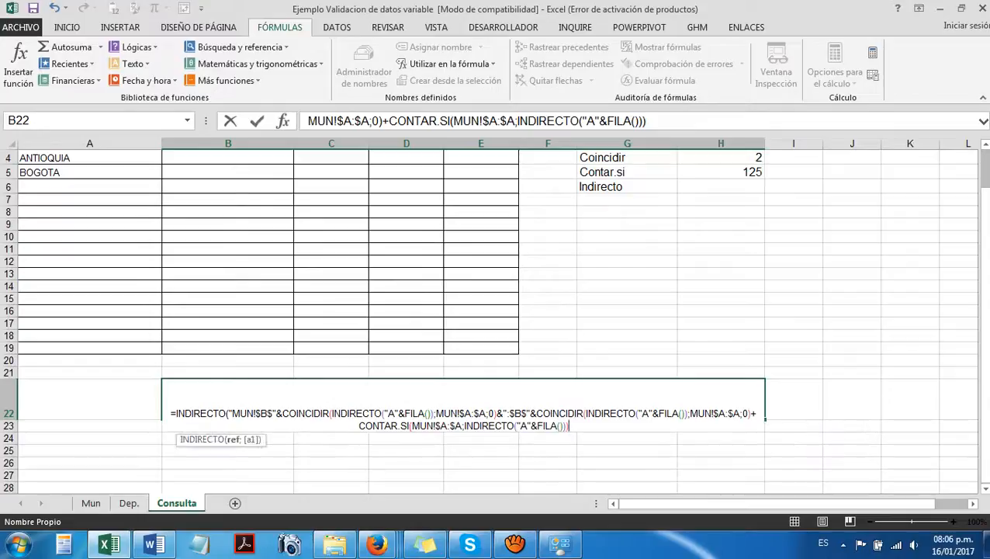
Subtract 1 after CONTAR.SI, close the outer INDIRECTO, and enter the formula in B22.
text(-1)
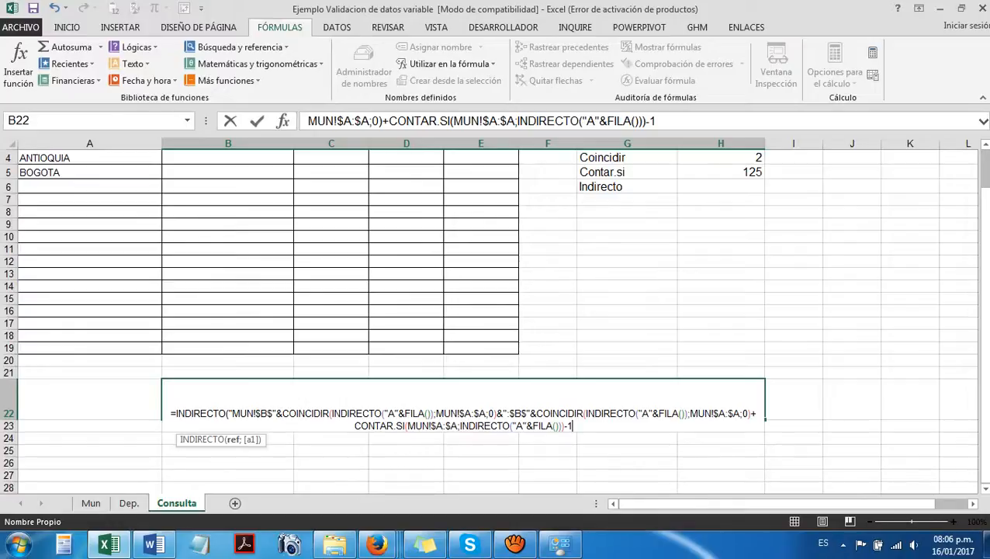
text())
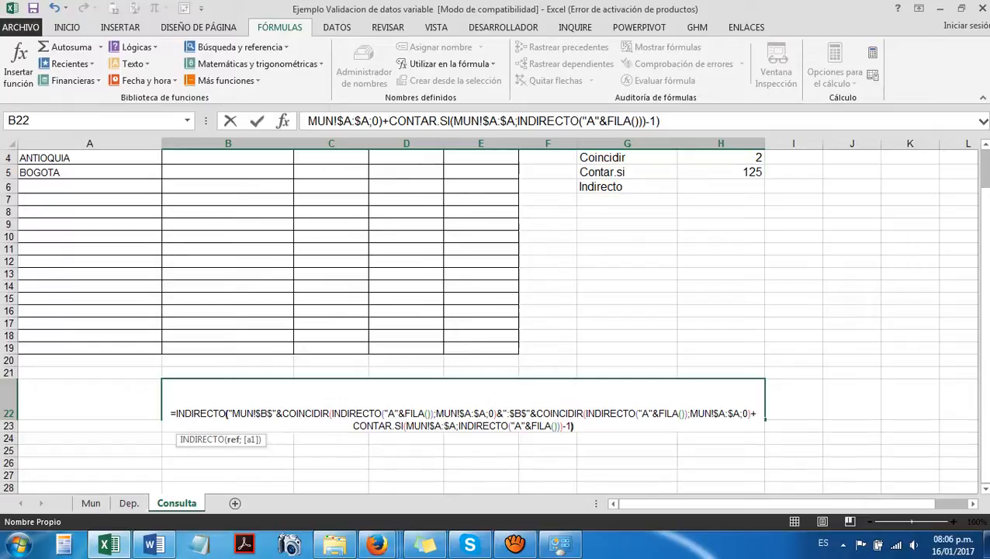
key(Return)
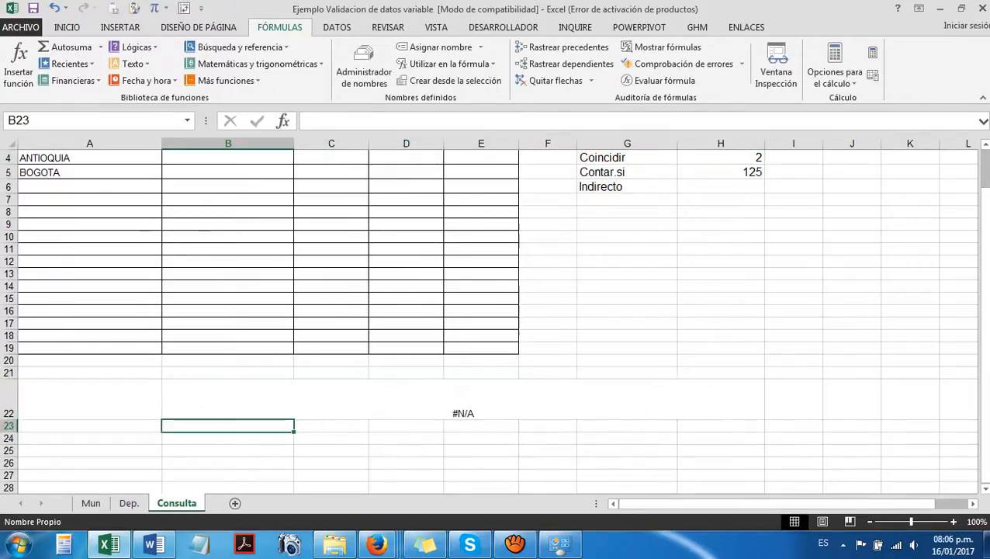
Copy the complete INDIRECTO formula text from B22 and leave the cell unedited.
key(Up)
key(Right)
key(Left)
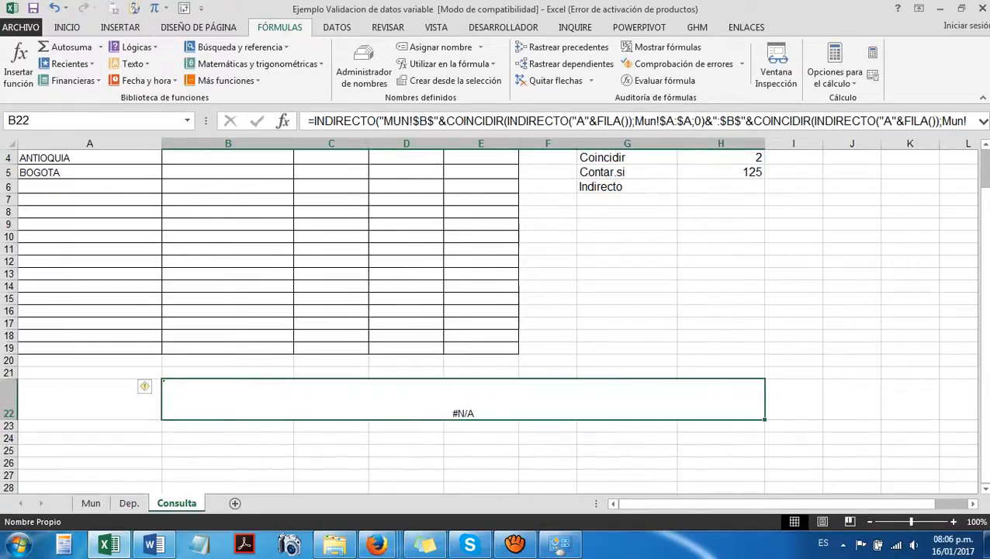
key(F2)
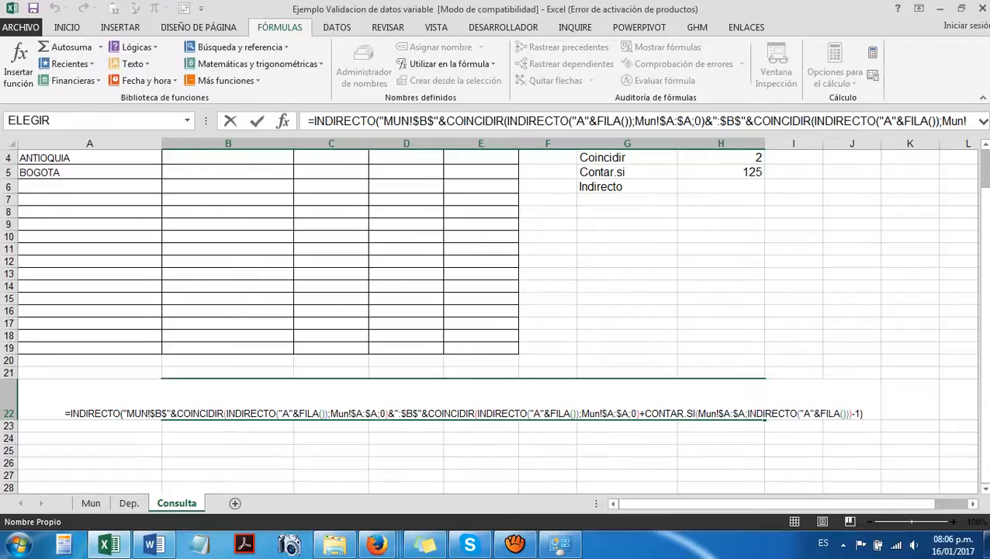
key(ctrl+shift+Left)
key(ctrl+shift+Left)
key(ctrl+shift+Left)
key(ctrl+shift+Left)
key(ctrl+shift+Left)
key(ctrl+shift+Left)
key(ctrl+shift+Left)
key(ctrl+shift+Left)
key(ctrl+shift+Left)
key(ctrl+shift+Left)
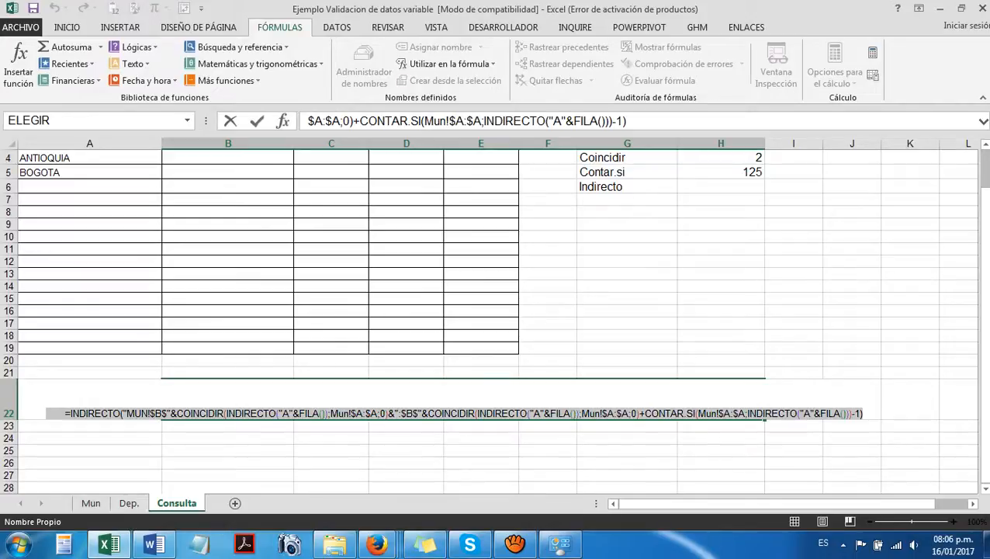
key(Escape)
Starting from cell B4, create a new defined name called MUNICIPIOS_ in the name manager.
scroll(496, 310, up, 1)
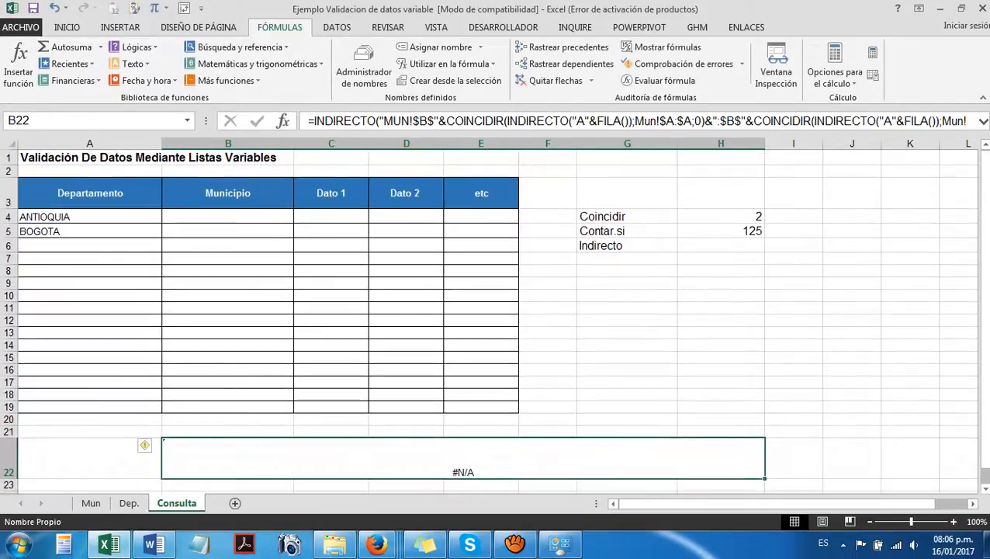
click(227, 216)
click(363, 66)
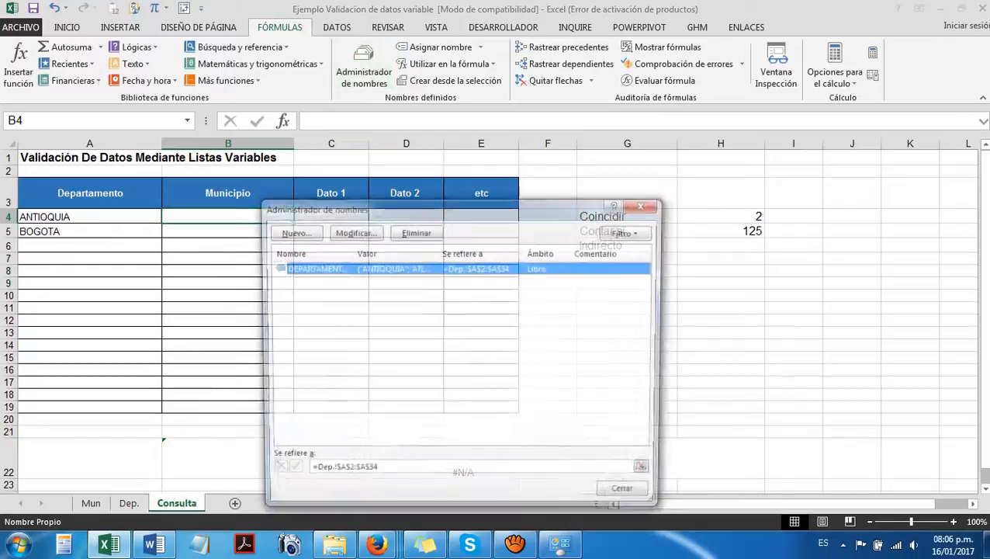
click(292, 232)
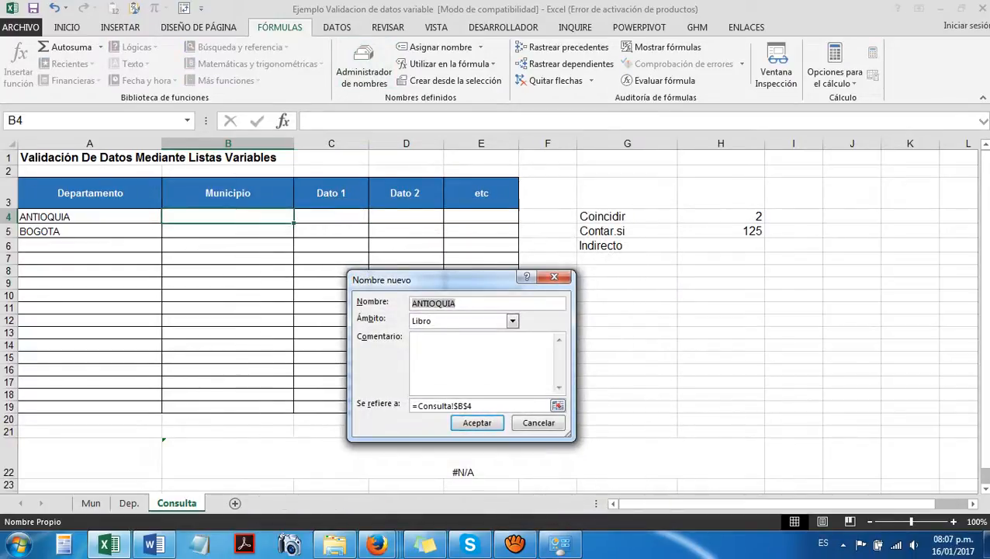
text(MU)
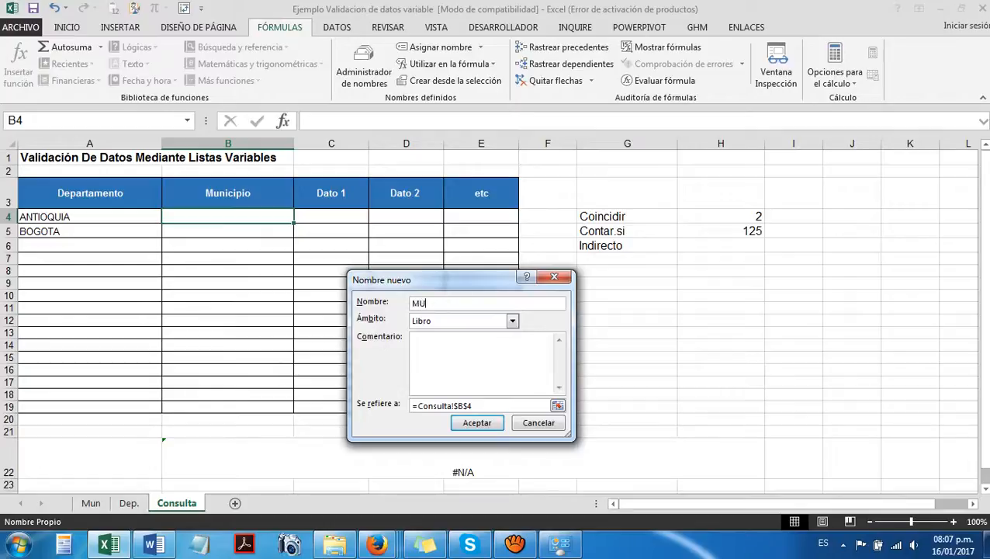
text(NICIPIOS_)
Paste the copied INDIRECTO formula as the reference of the MUNICIPIOS_ name, save it, and close the name manager.
key(Tab)
key(Tab)
key(Tab)
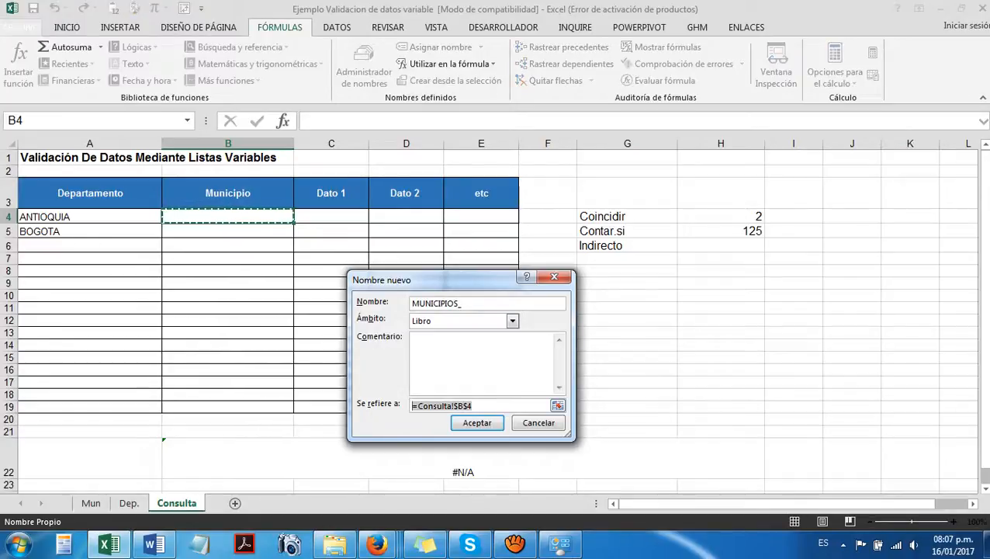
key(ctrl+v)
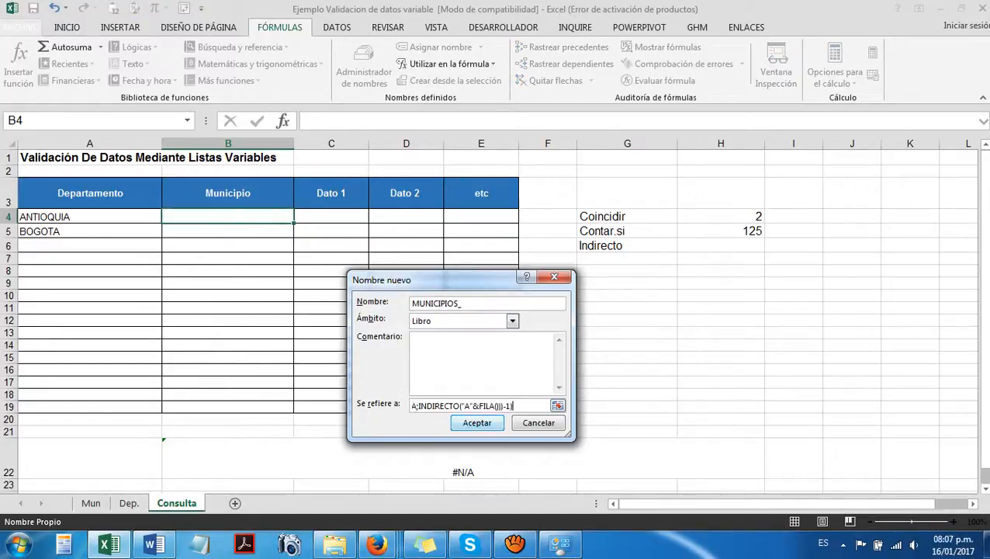
key(Return)
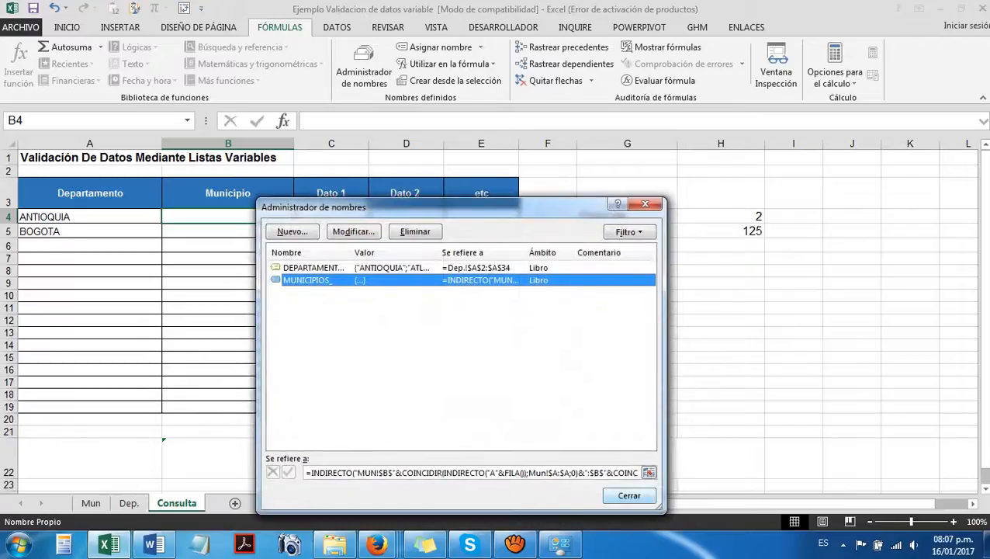
key(Escape)
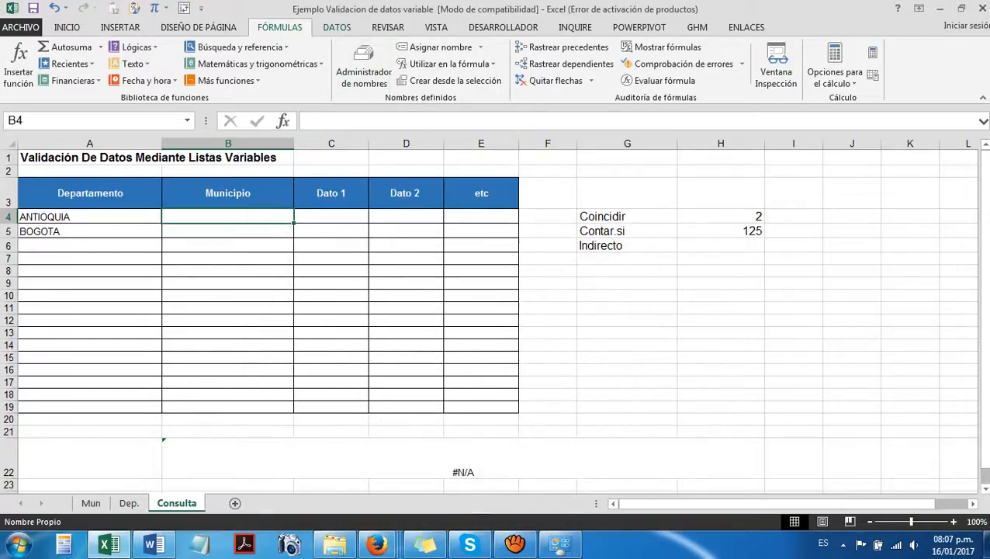
Open data validation for cell B4 and set the allowed criterion to Lista.
click(337, 27)
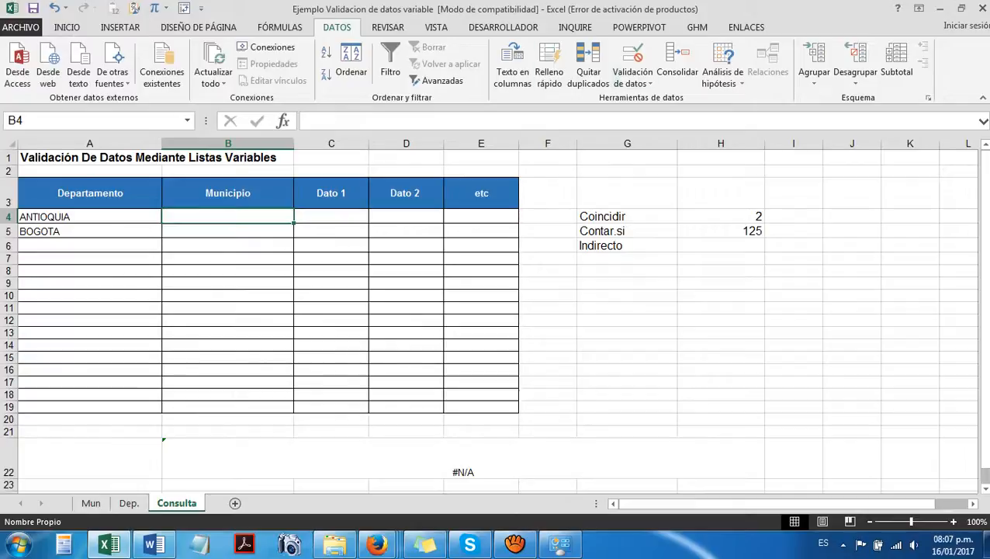
click(633, 78)
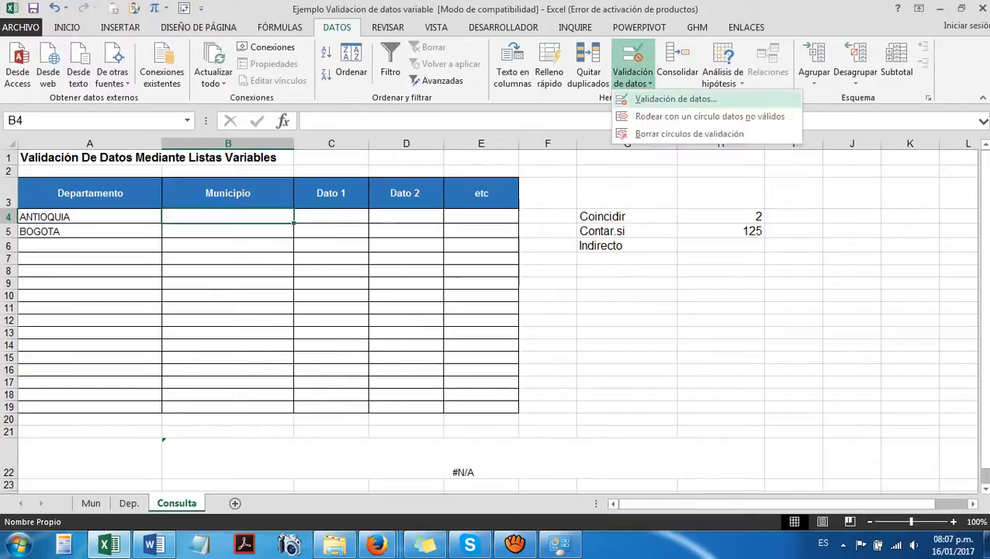
click(675, 99)
key(alt+Down)
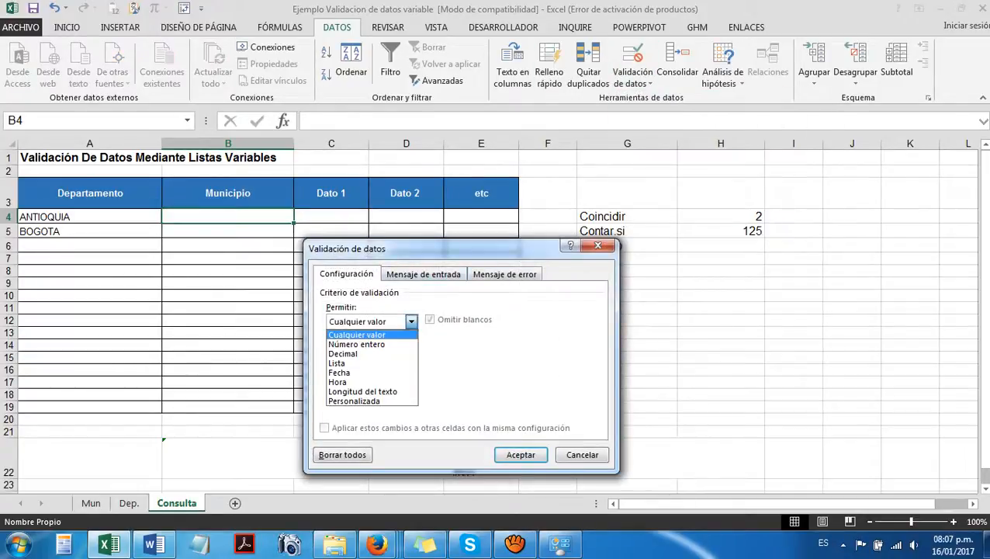
key(Down)
key(Down)
key(Down)
key(Return)
Use the defined name MUNICIPIOS_ as the list source and apply the validation to B4.
key(alt+o)
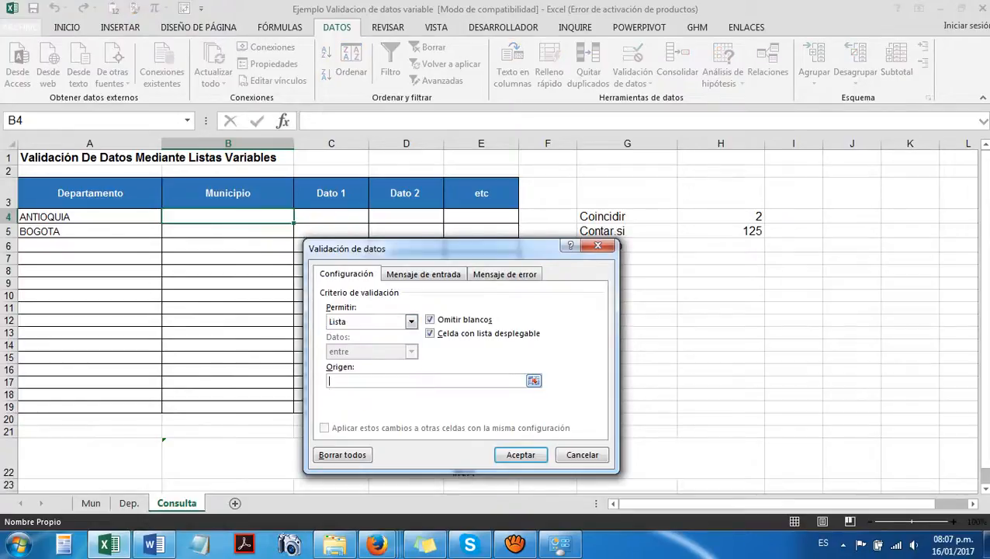
key(F3)
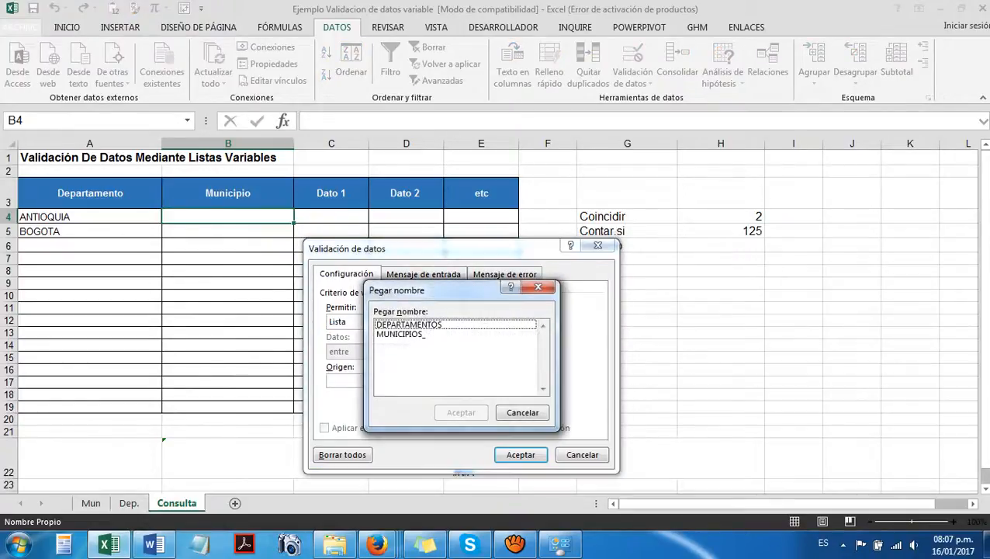
key(Down)
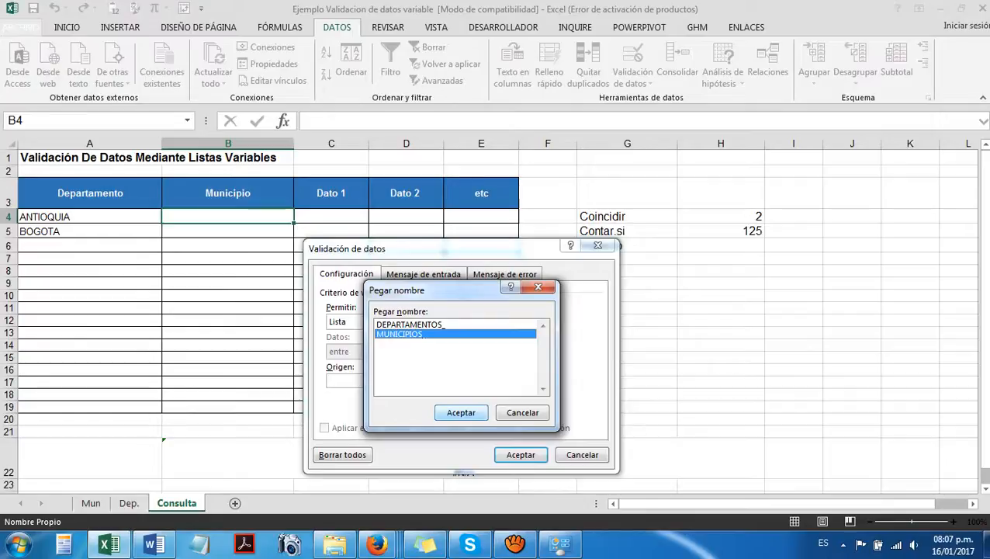
key(Return)
key(Return)
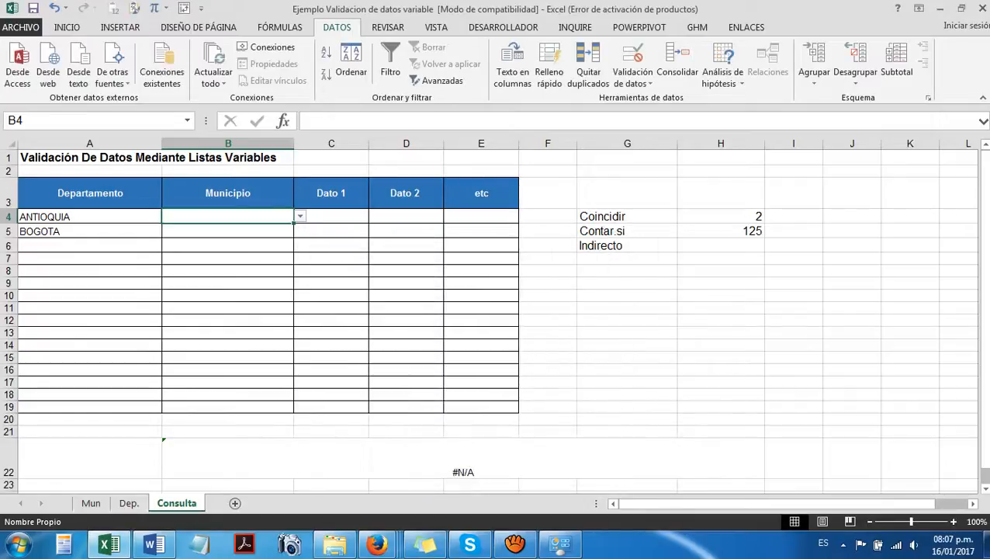
Check the municipality options in B4's drop-down list without choosing one.
key(alt+Down)
key(Down)
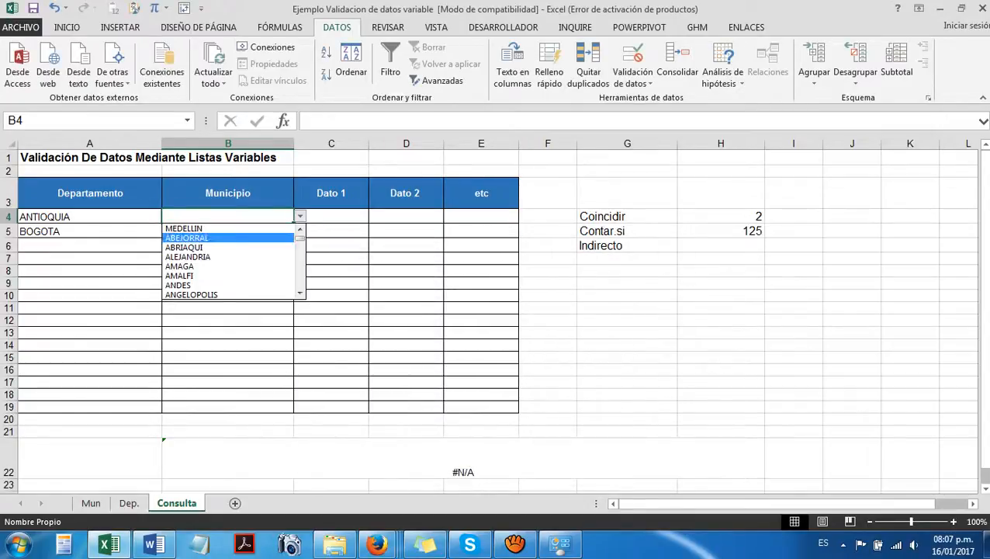
key(Escape)
key(Left)
Hide row 22, which holds the helper INDIRECTO formula, by collapsing its height.
click(464, 458)
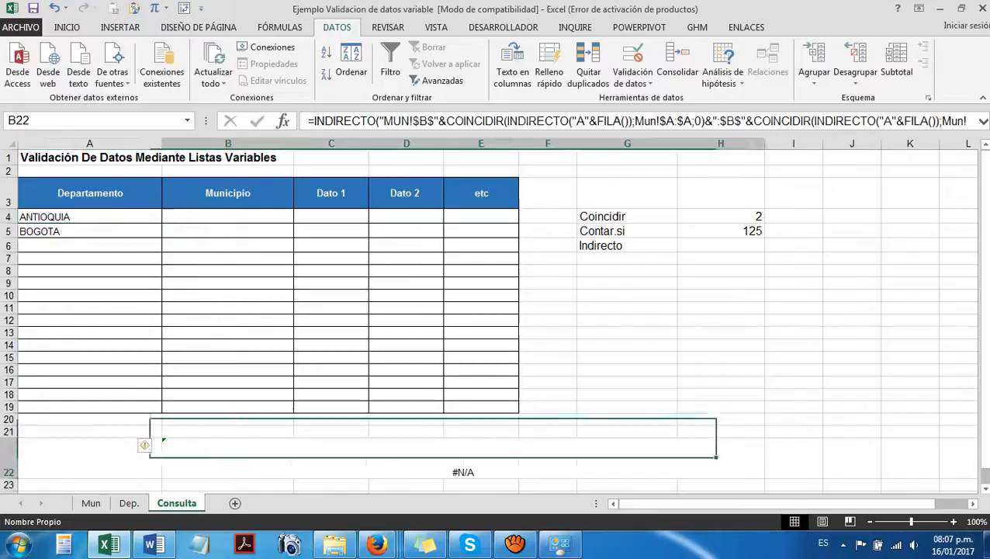
drag(9, 479, 9, 436)
click(793, 437)
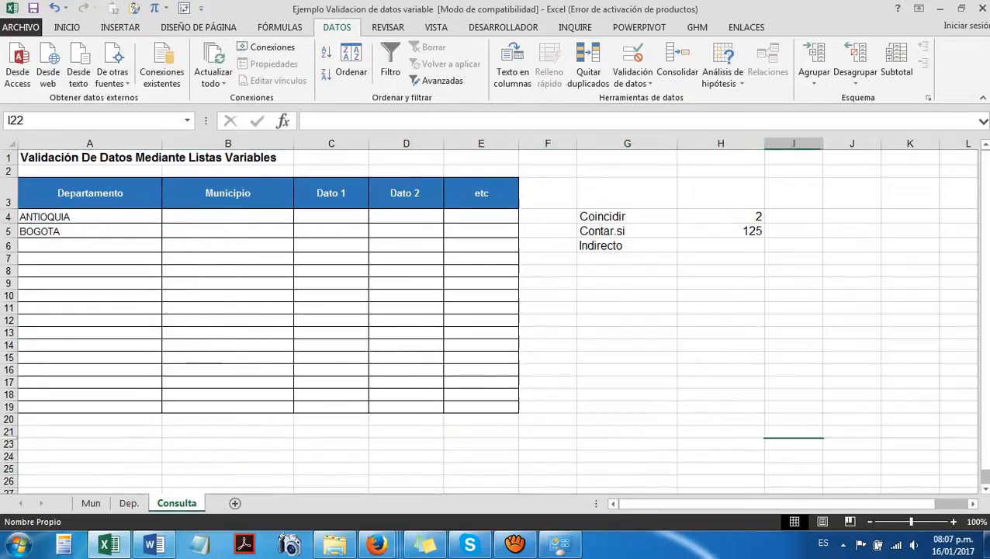
drag(721, 436, 89, 436)
Hide columns G and H, which hold the Coincidir, Contar.si and Indirecto helper cells.
key(Right)
key(Up)
key(Up)
key(Up)
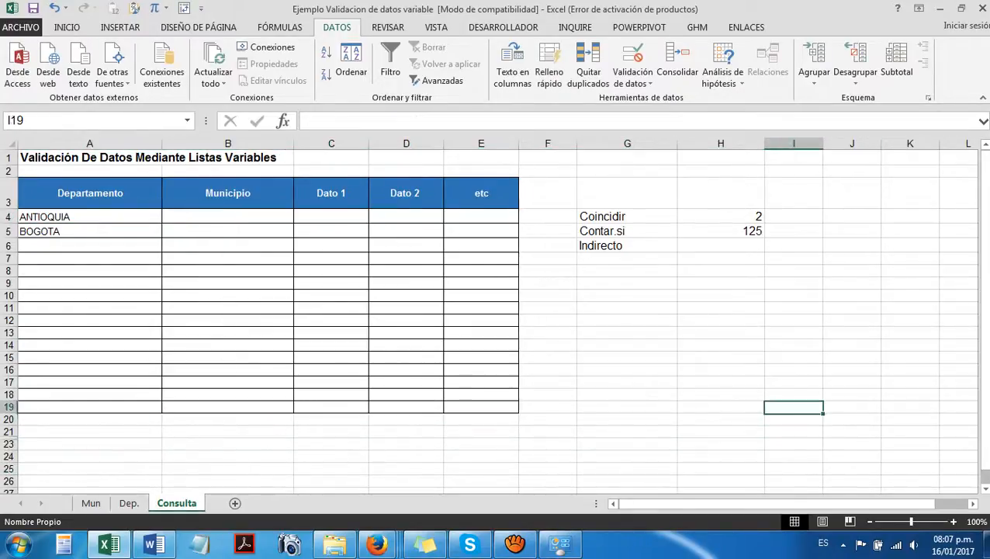
key(Left)
key(shift+Left)
key(ctrl+0)
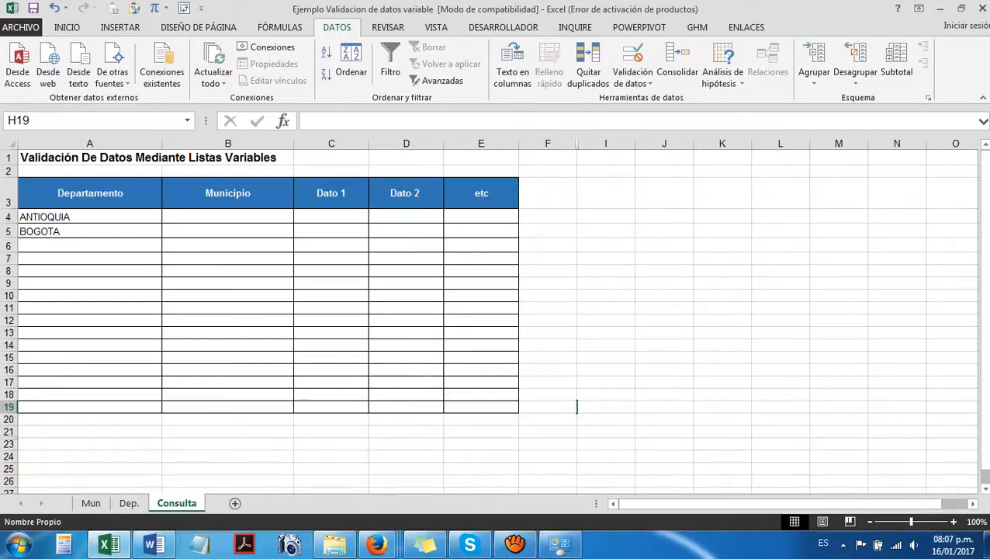
Browse the municipality list in B4 for ANTIOQUIA and choose its last entry, ZARAGOZA.
click(48, 216)
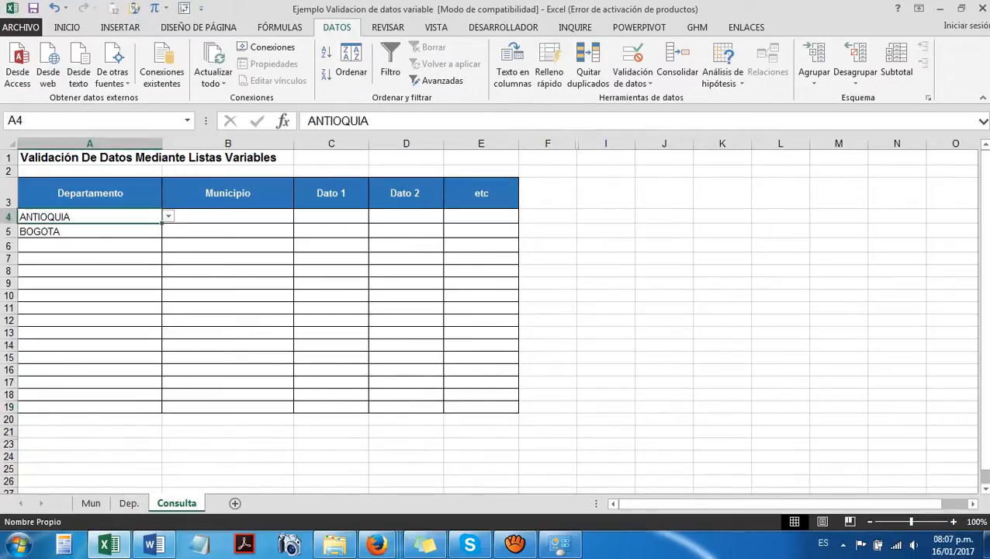
key(alt+Down)
key(Escape)
key(Right)
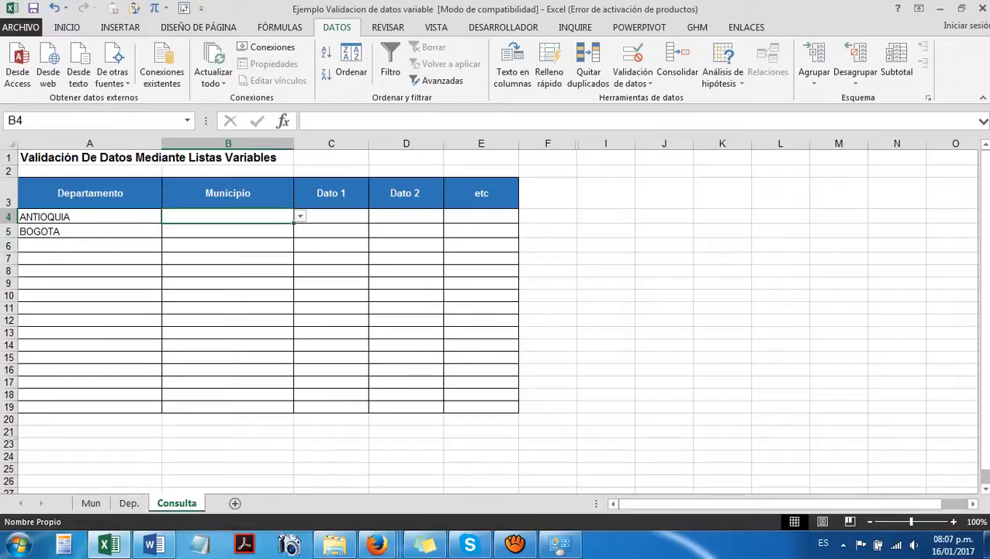
key(alt+Down)
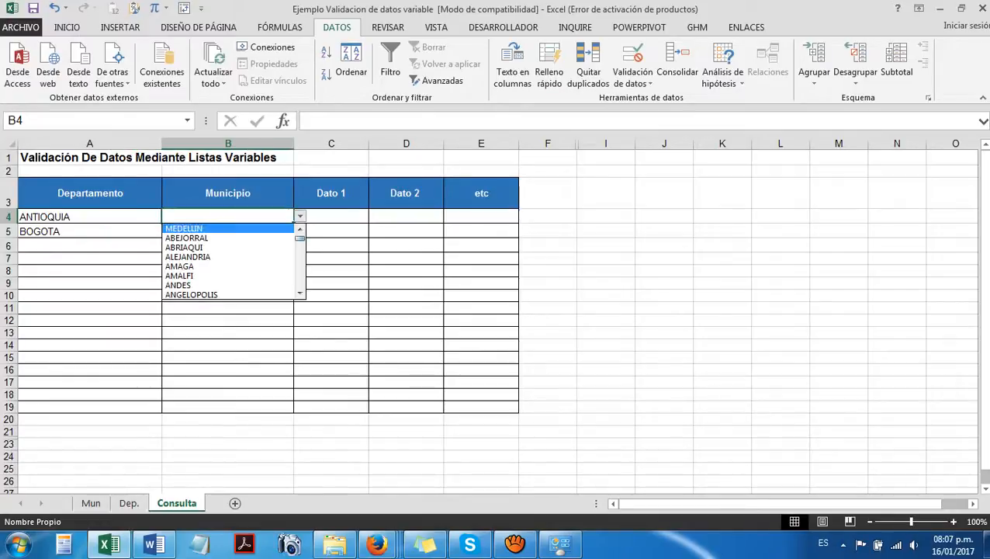
scroll(233, 261, down, 3)
scroll(233, 260, up, 3)
scroll(233, 261, down, 20)
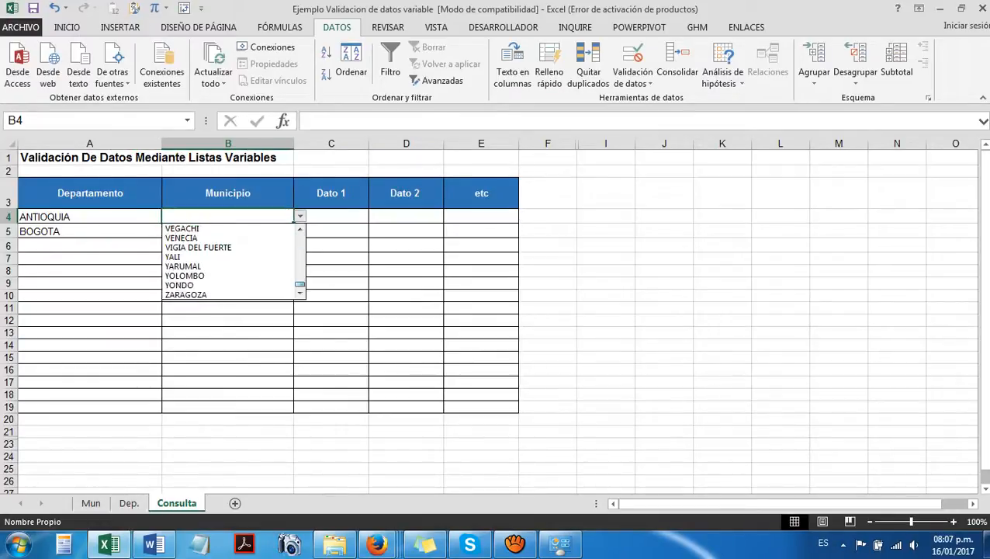
key(End)
key(Return)
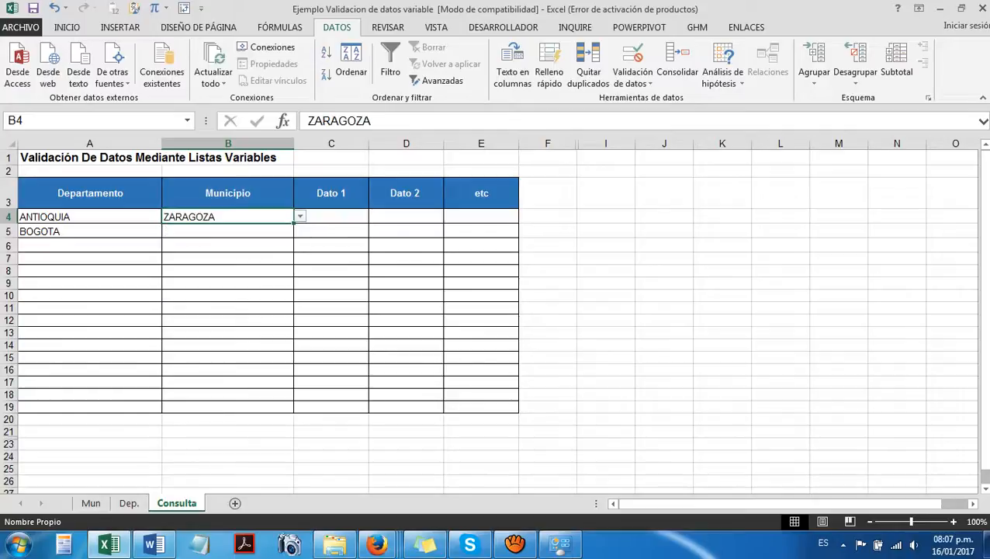
On the Mun sheet, examine the first and last rows of the ANTIOQUIA municipalities.
key(ctrl+Page_Up)
key(ctrl+Page_Up)
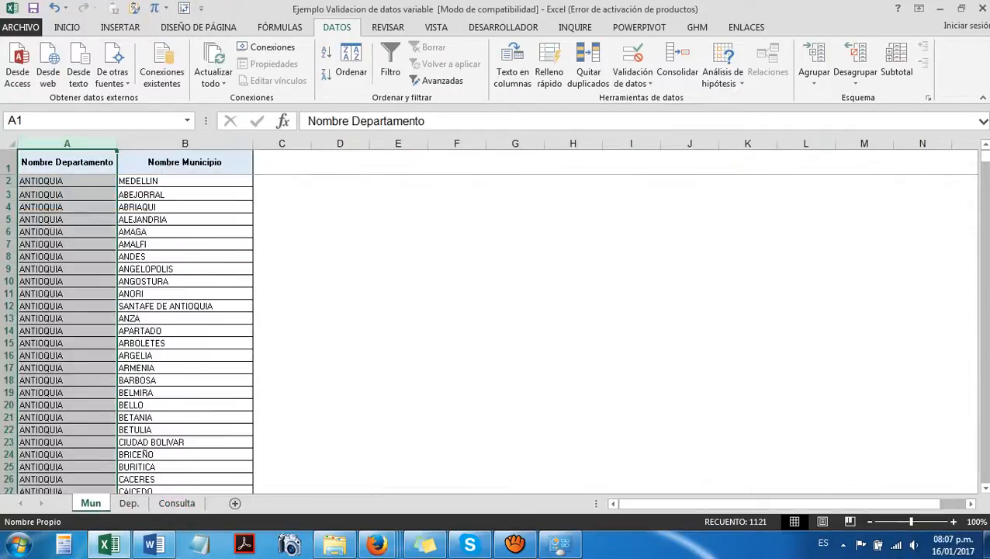
key(Down)
key(shift+Down)
key(shift+Right)
key(shift+Up)
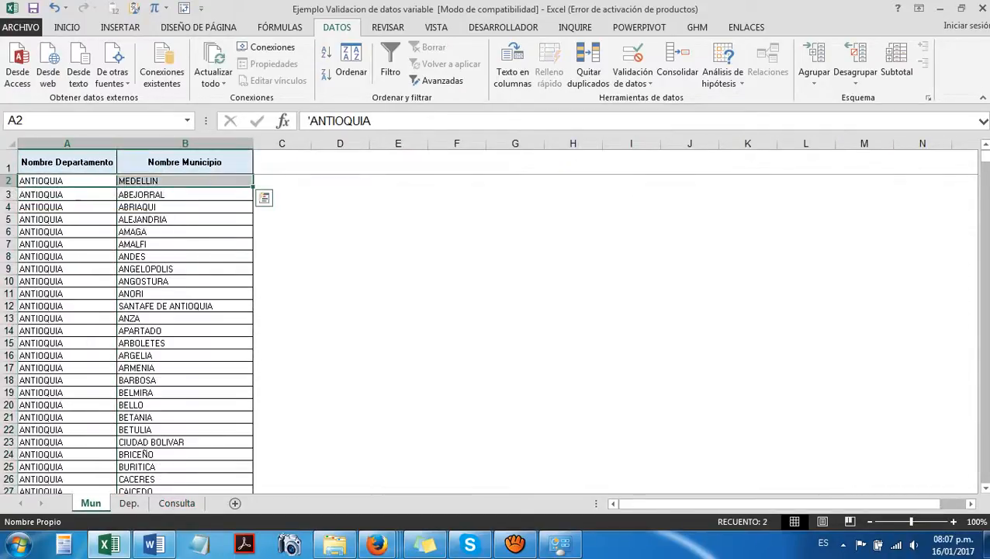
scroll(136, 334, down, 20)
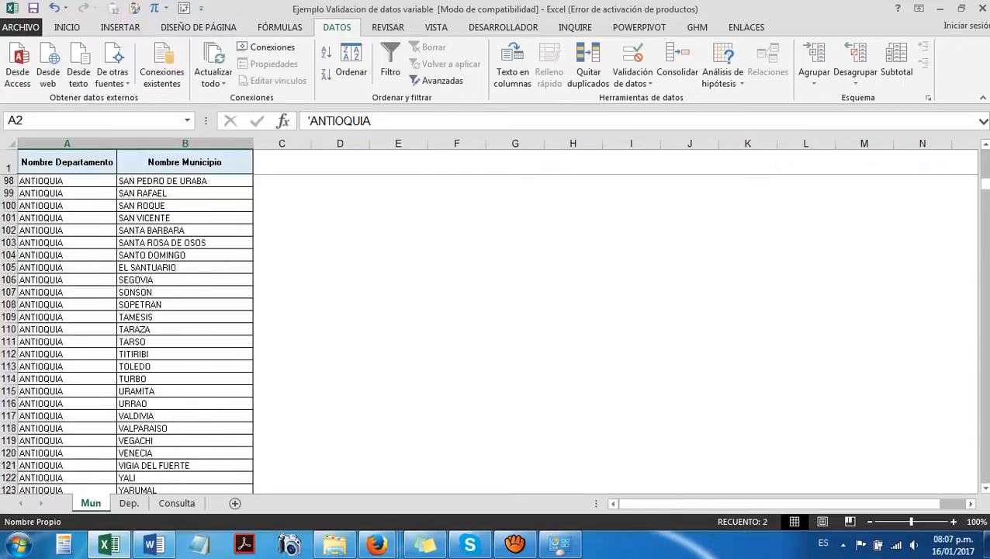
scroll(127, 333, down, 4)
drag(41, 379, 185, 379)
scroll(126, 334, down, 2)
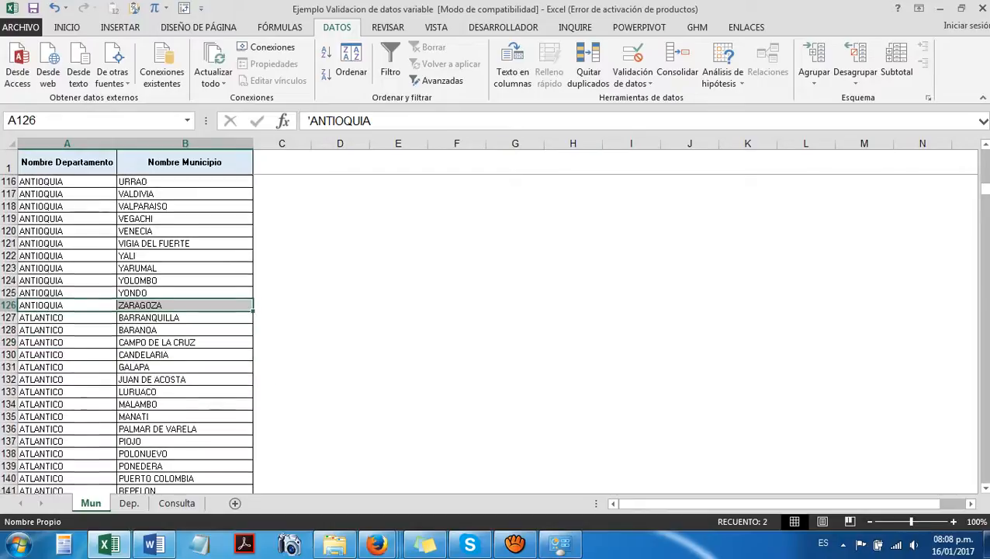
Examine the first and last rows of the ATLANTICO municipalities on the Mun sheet.
drag(41, 317, 185, 316)
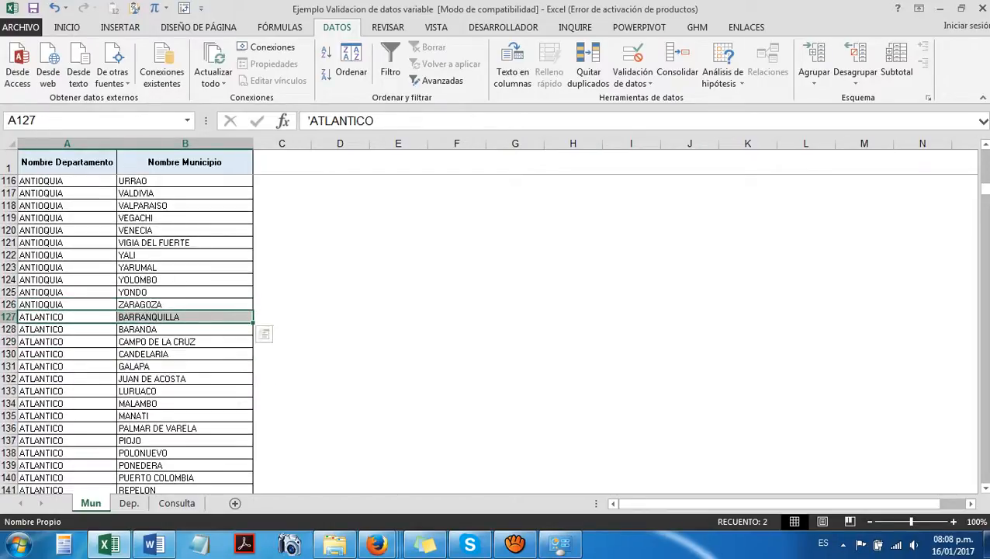
scroll(126, 334, down, 6)
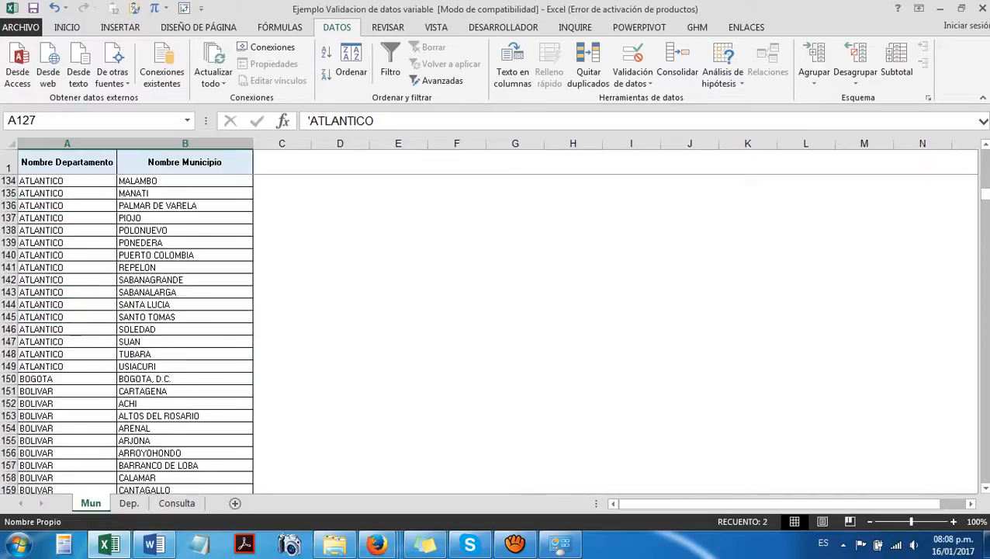
drag(41, 366, 185, 366)
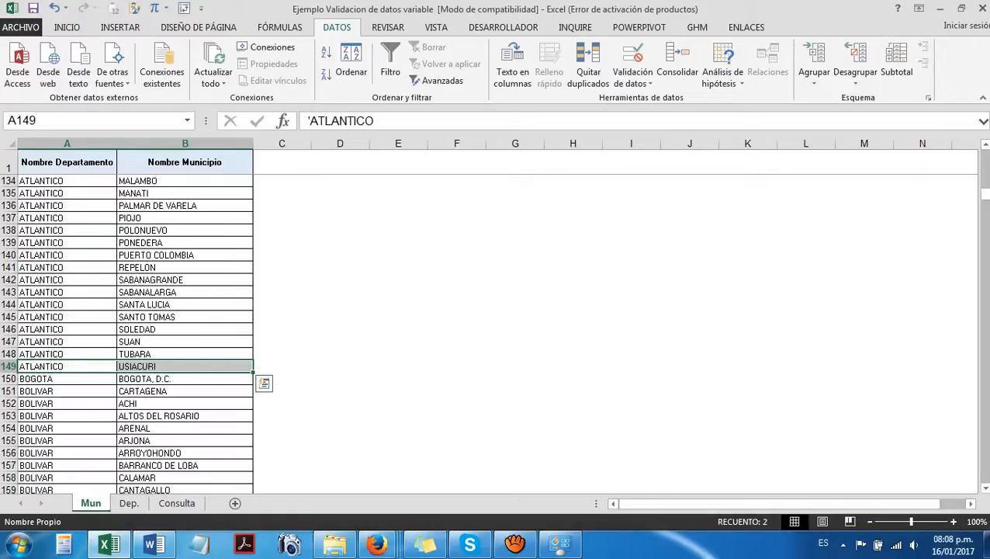
Return to the Consulta sheet and change the department in A5 to ATLANTICO from its drop-down list.
click(177, 503)
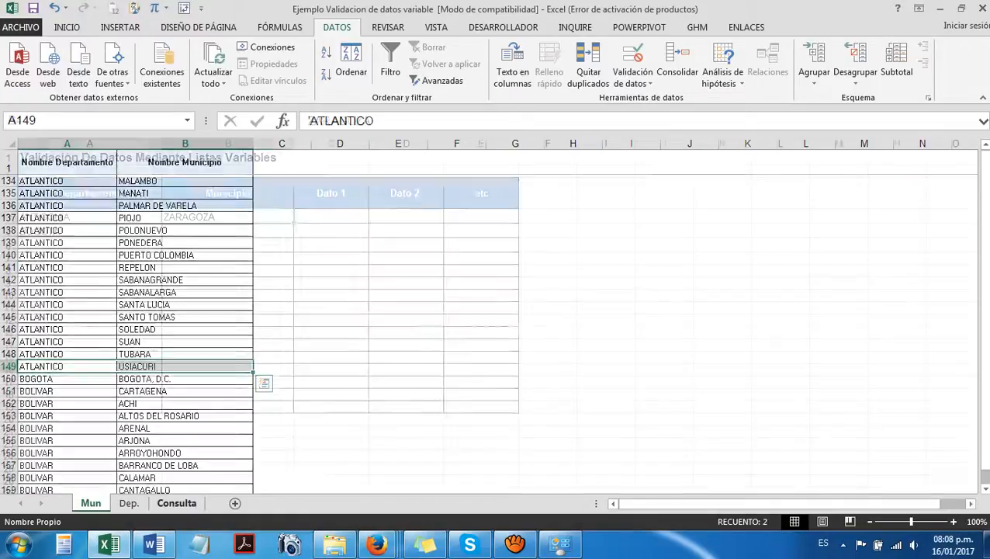
click(89, 231)
click(168, 232)
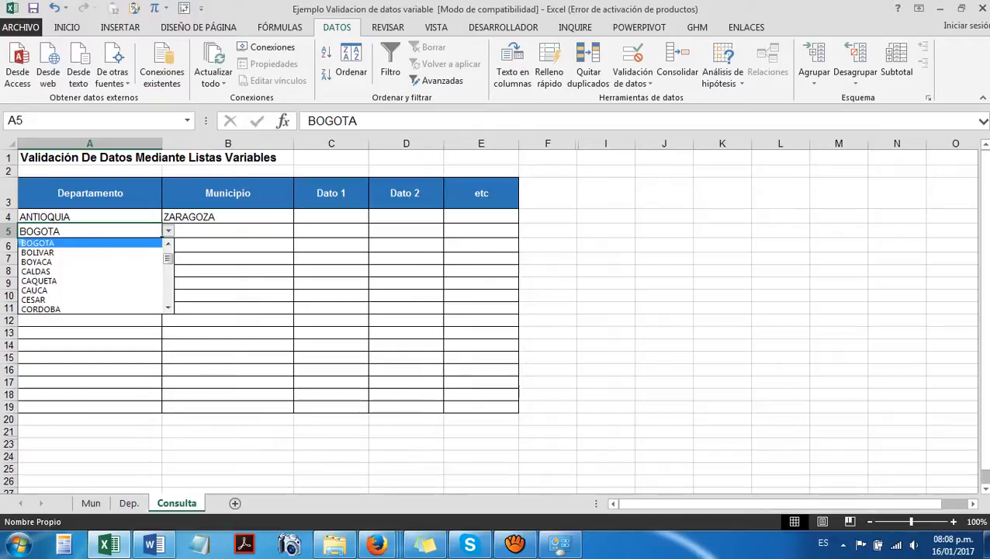
drag(168, 259, 168, 255)
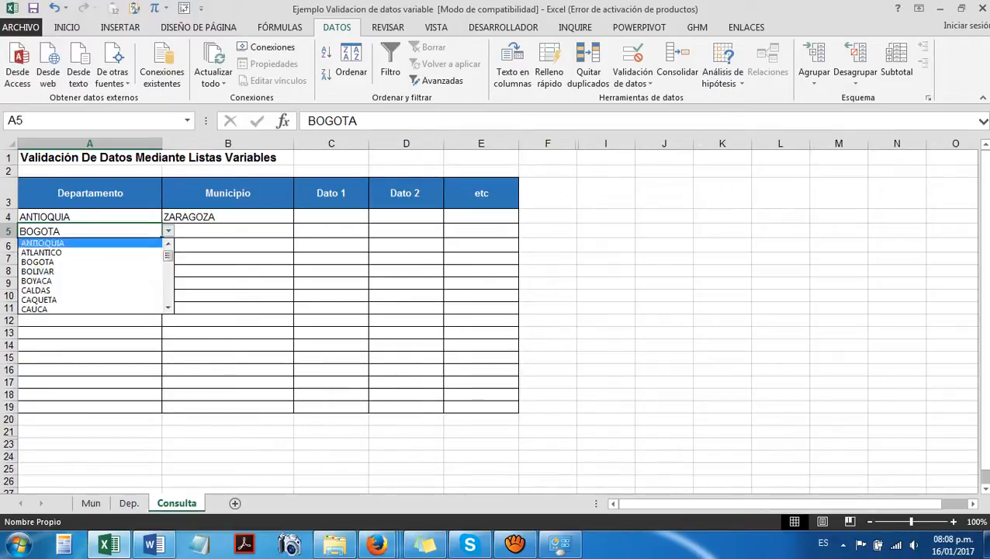
click(89, 252)
Copy B4 and paste only its validation over the Municipio cells B4:B19 using paste special.
click(228, 231)
click(228, 217)
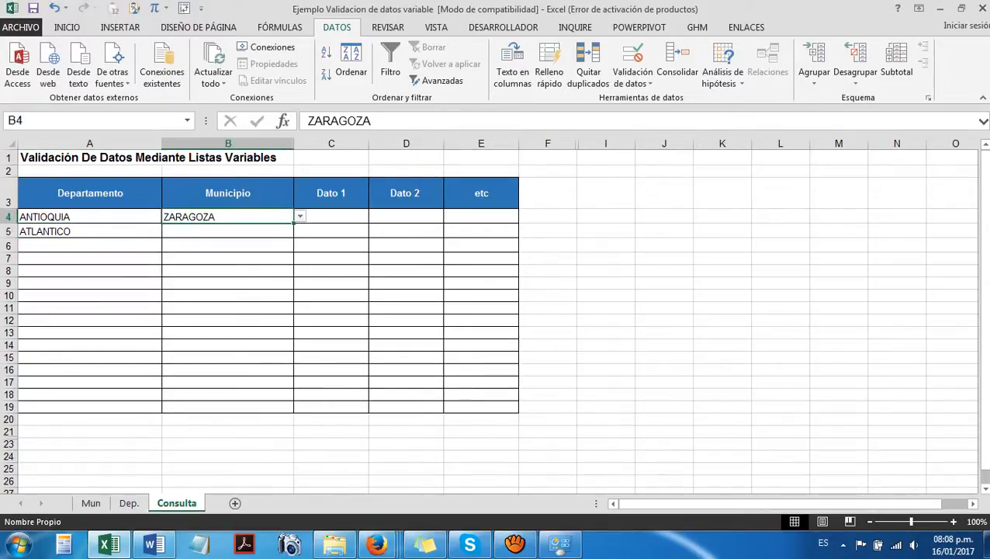
key(ctrl+c)
drag(227, 216, 228, 407)
right_click(200, 374)
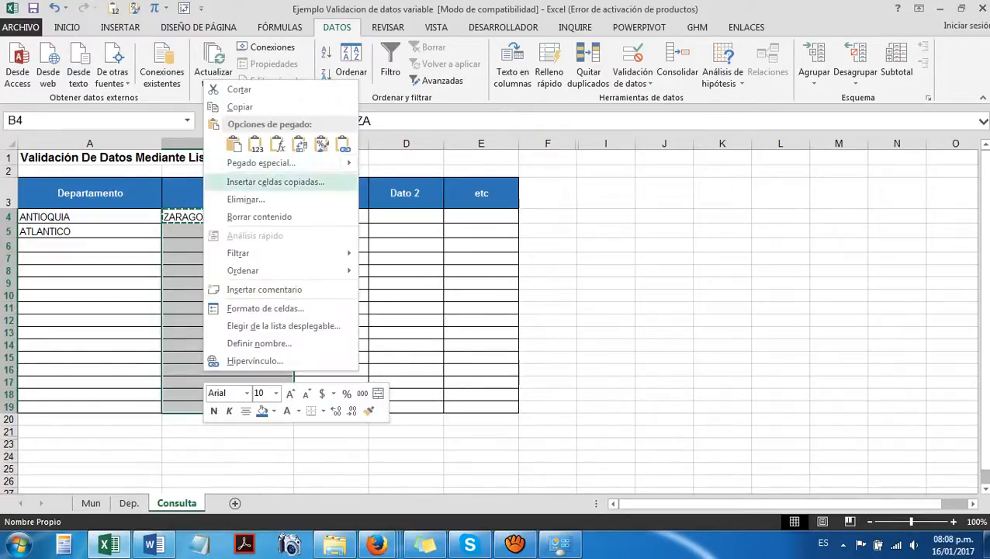
click(233, 162)
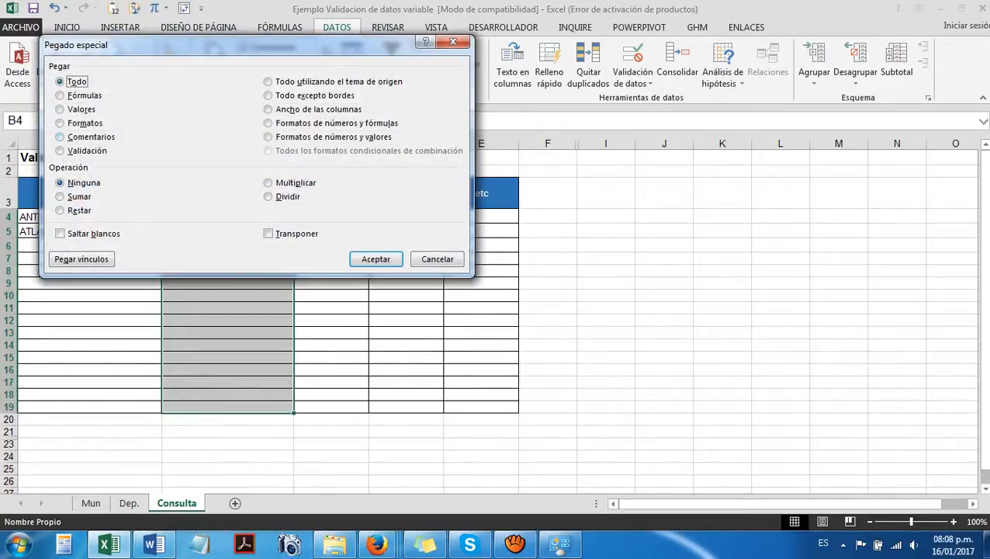
click(76, 150)
click(376, 259)
click(228, 270)
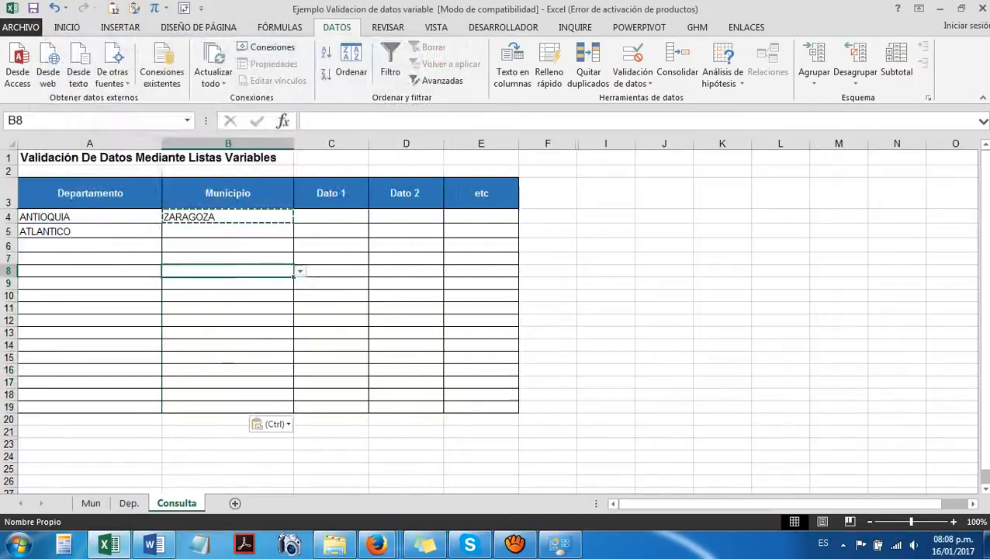
Choose BARRANQUILLA as the municipality in B5 from its drop-down list.
click(227, 231)
click(301, 232)
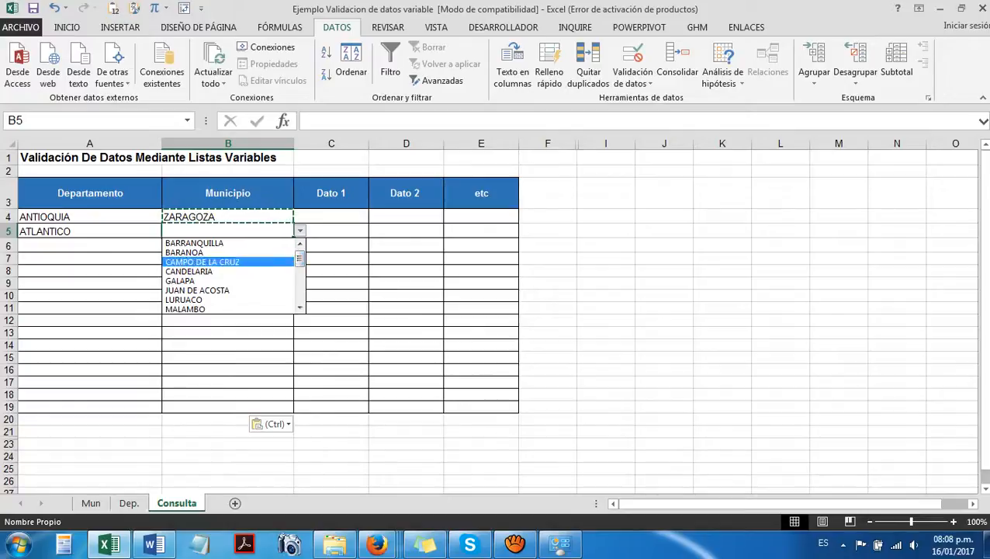
key(Return)
Set the municipality for the ATLANTICO row in B5 to USIACURI, the last entry of its drop-down list.
key(alt+Down)
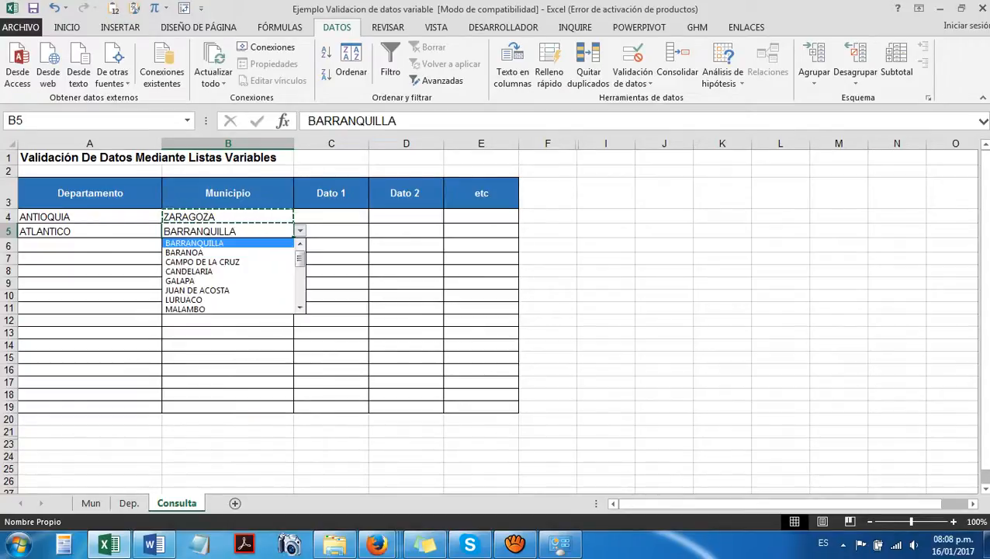
key(Down)
key(Down)
key(Down)
key(Down)
key(Down)
key(Down)
key(Down)
key(Down)
key(Down)
key(Down)
key(Down)
key(Down)
key(Down)
key(Down)
key(Down)
key(Down)
key(Down)
key(Down)
key(Down)
key(Down)
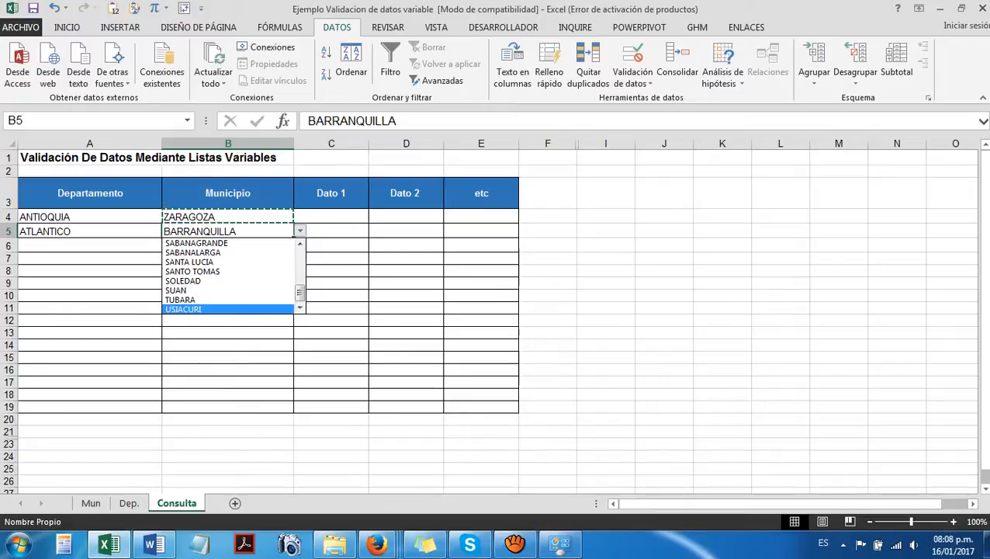
key(Return)
key(Down)
key(Up)
key(Up)
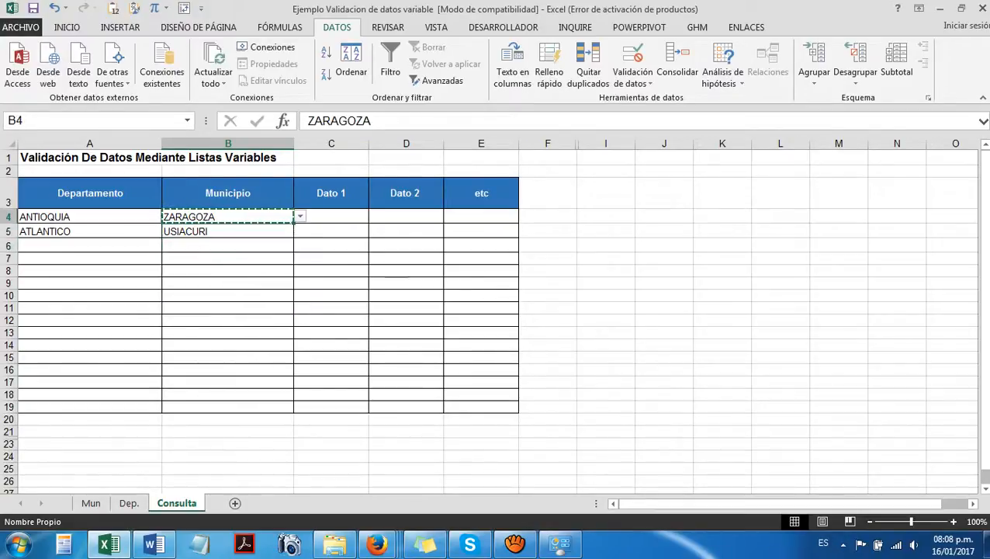
Choose BOGOTA as the department in A6 from its drop-down list.
key(Down)
key(Down)
key(Left)
key(alt+Down)
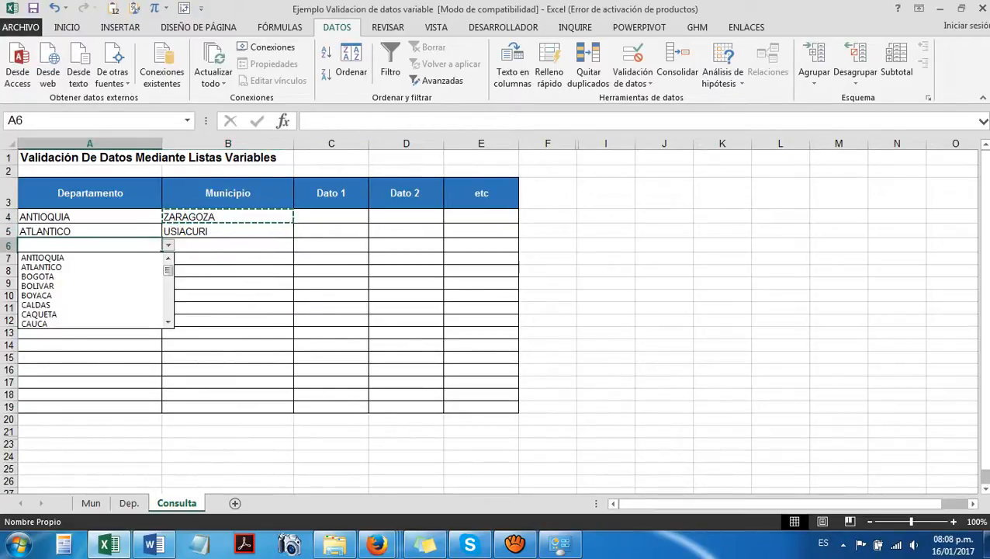
key(Down)
key(Down)
key(Return)
Choose BOGOTA, D.C. as the municipality in B6 from its drop-down list.
key(Right)
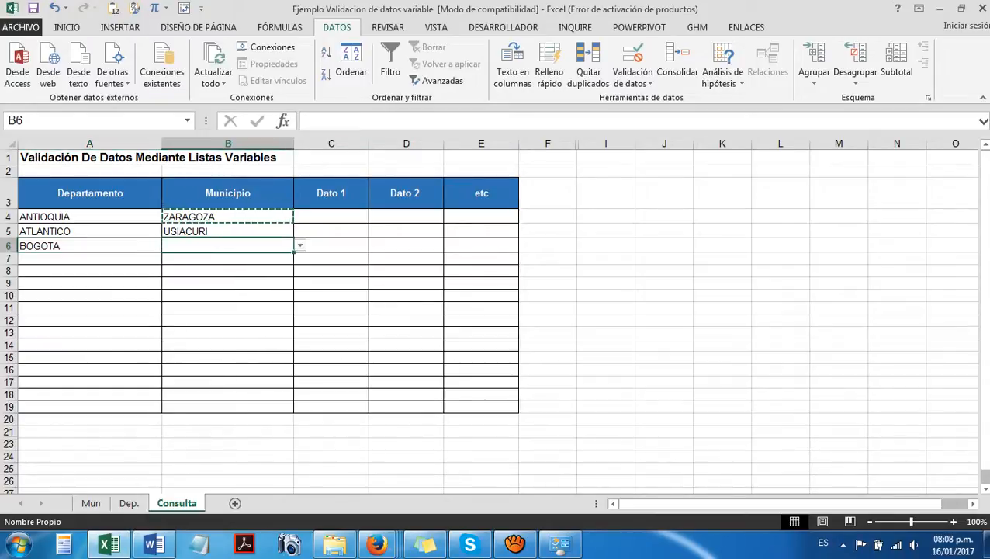
key(Return)
key(Down)
key(Left)
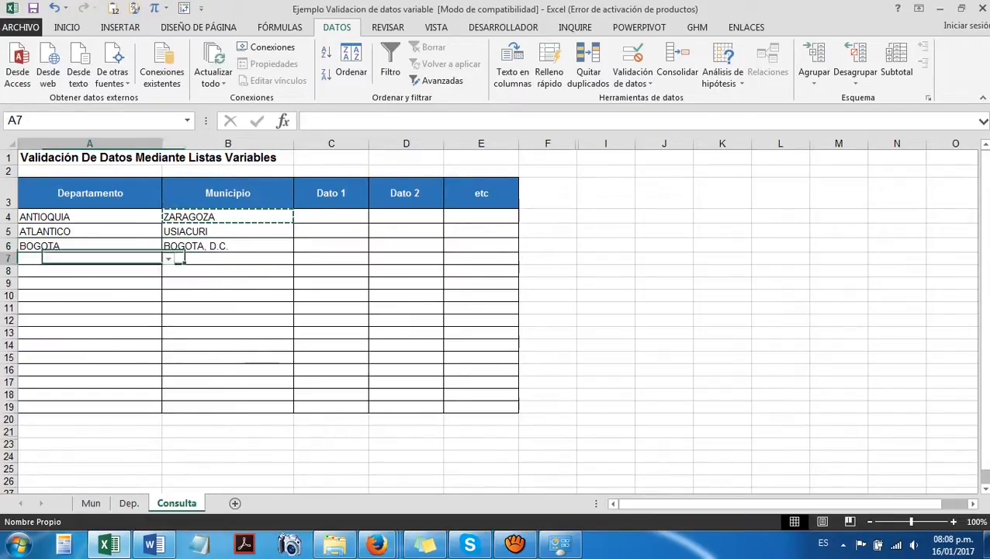
Cancel the pending copy of B4 and select the Municipio cell B6.
key(Right)
key(Up)
key(Up)
key(Escape)
key(Down)
click(406, 296)
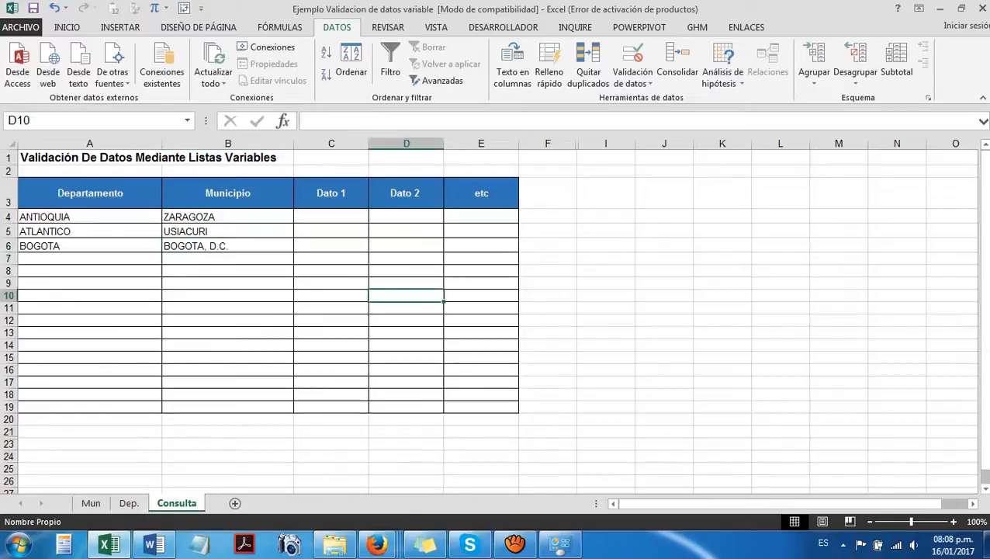
click(228, 246)
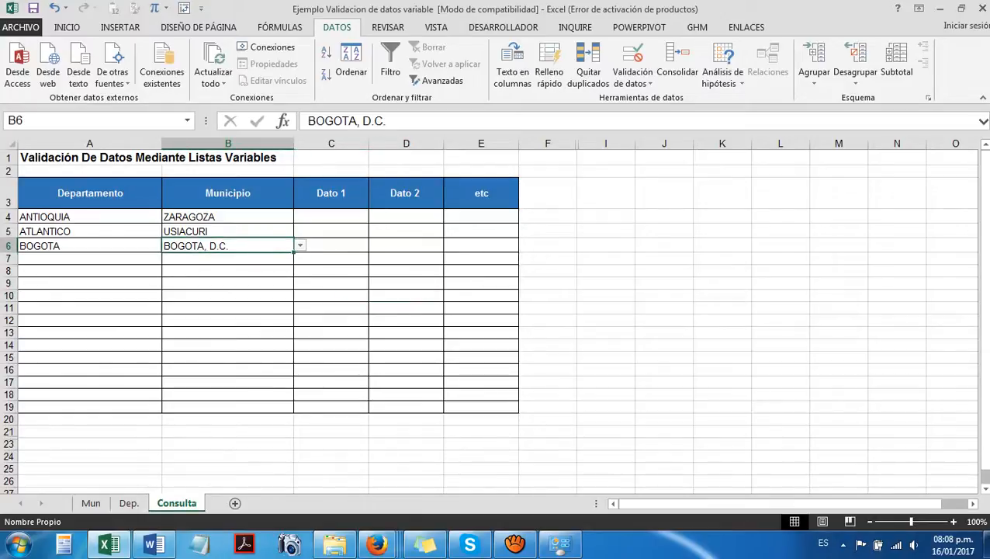